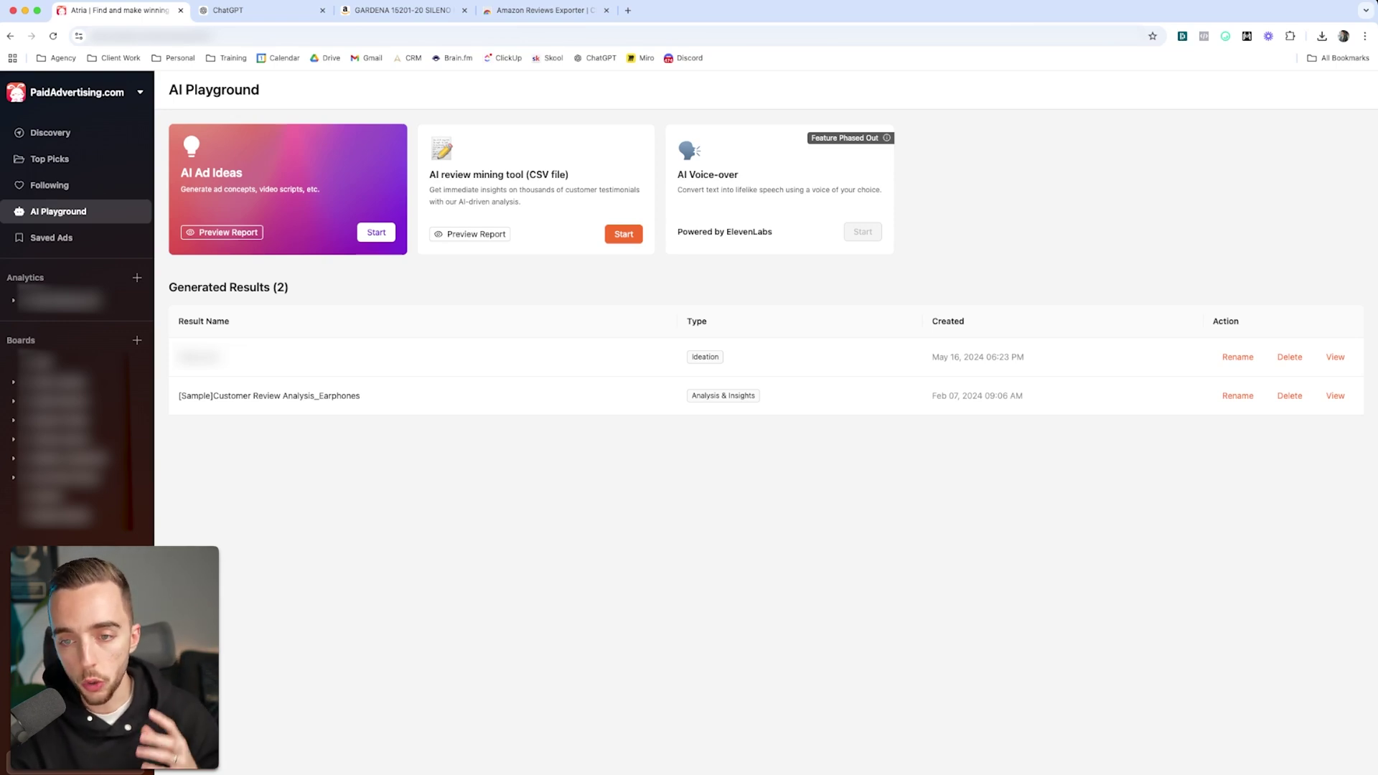
Export the GARDENA SILENO Minimo reviews from Amazon with the Amazon Reviews Exporter extension and close the finished export page
key(super+3)
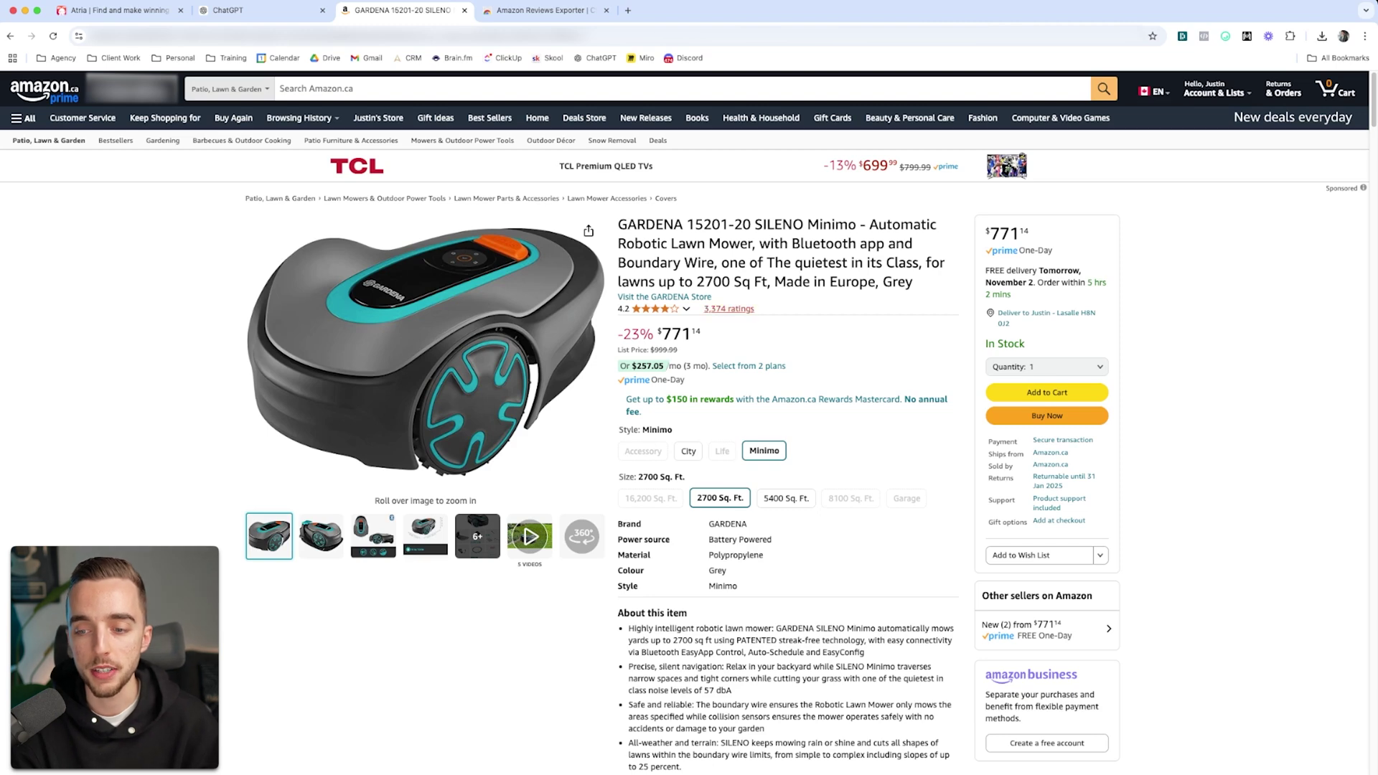
key(ctrl+Tab)
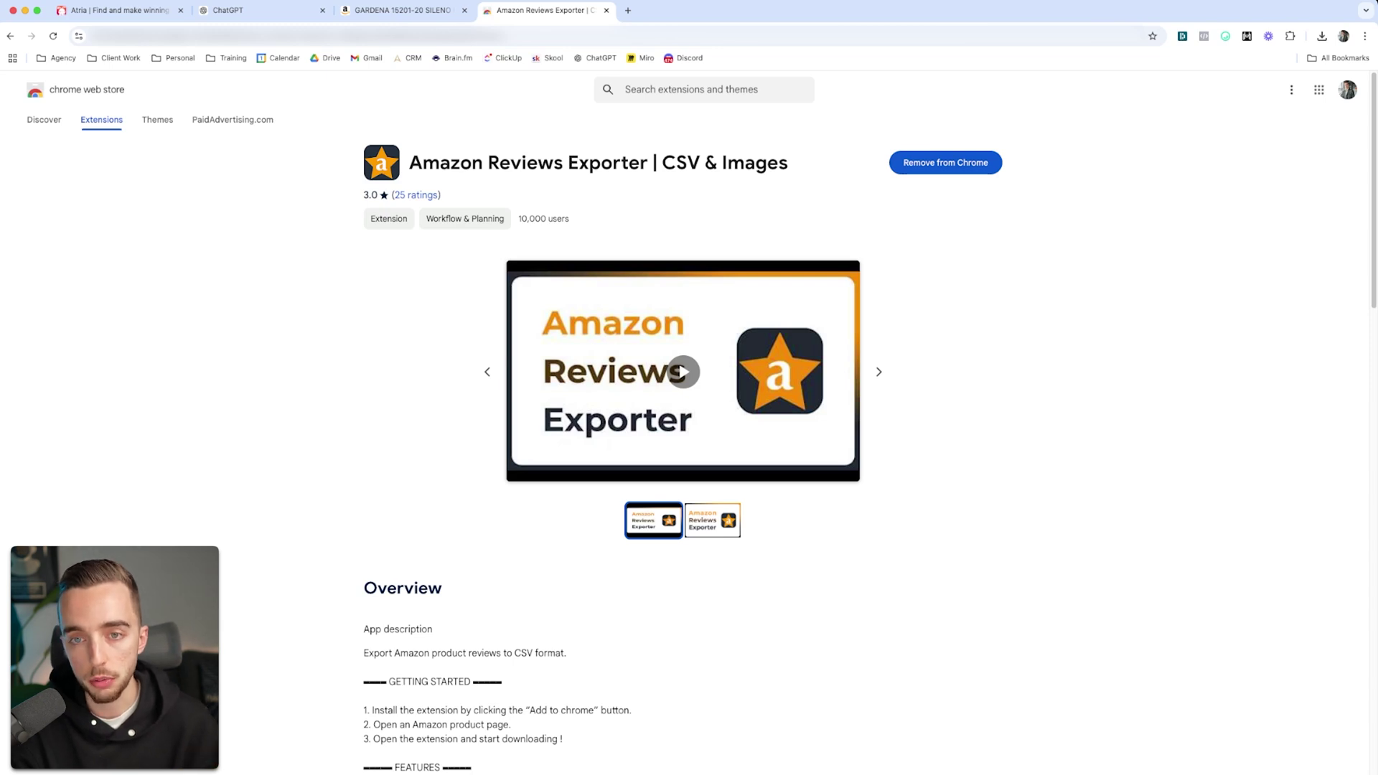
key(ctrl+shift+Tab)
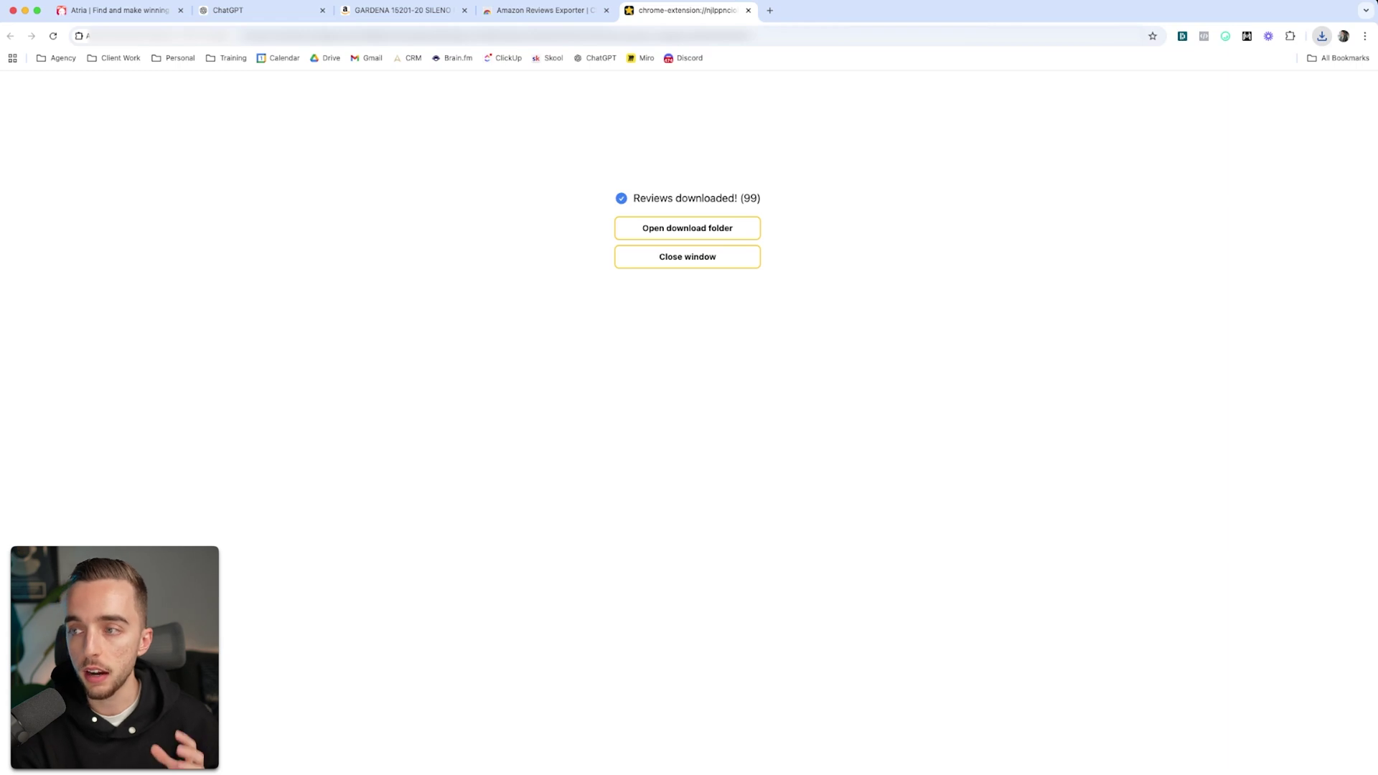
key(super+w)
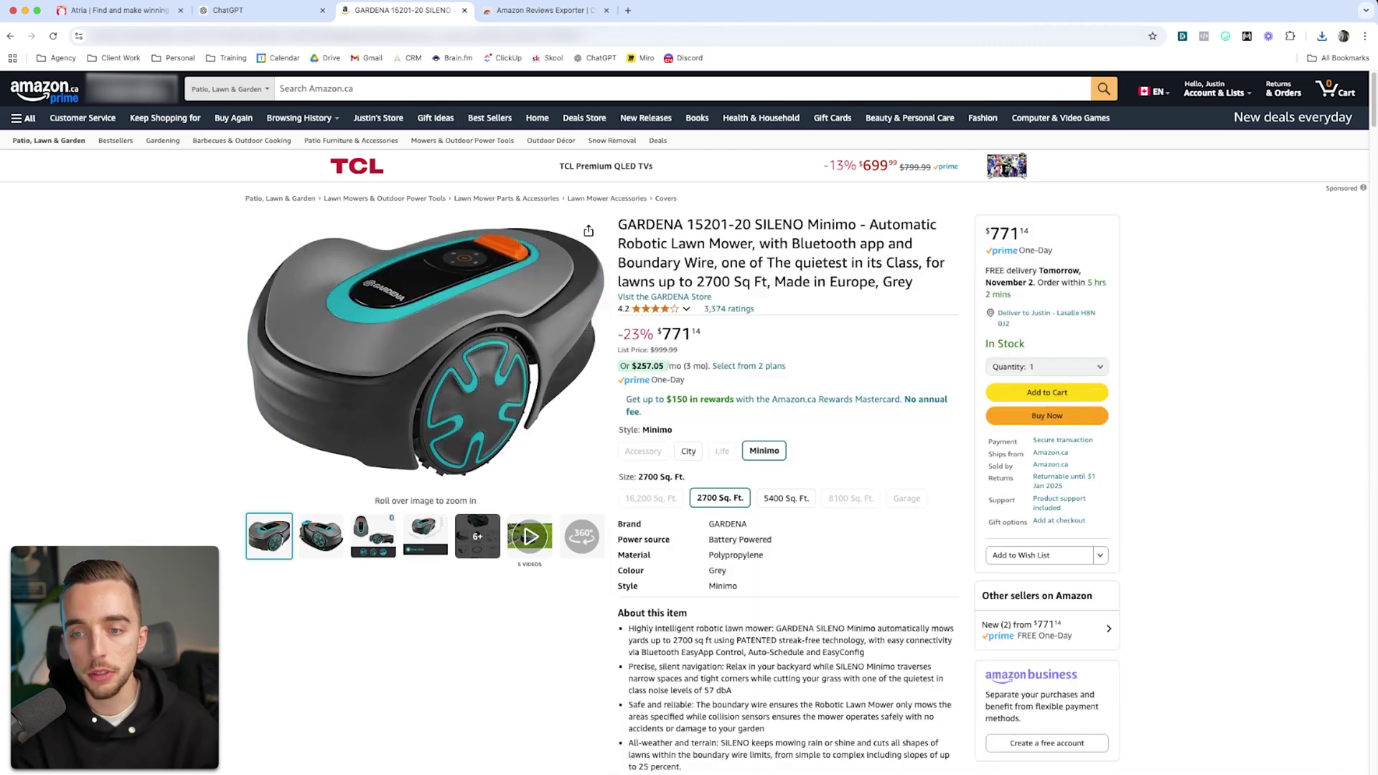
Search Amazon for "robot lawn mower" and browse the listed competing mowers
click(281, 88)
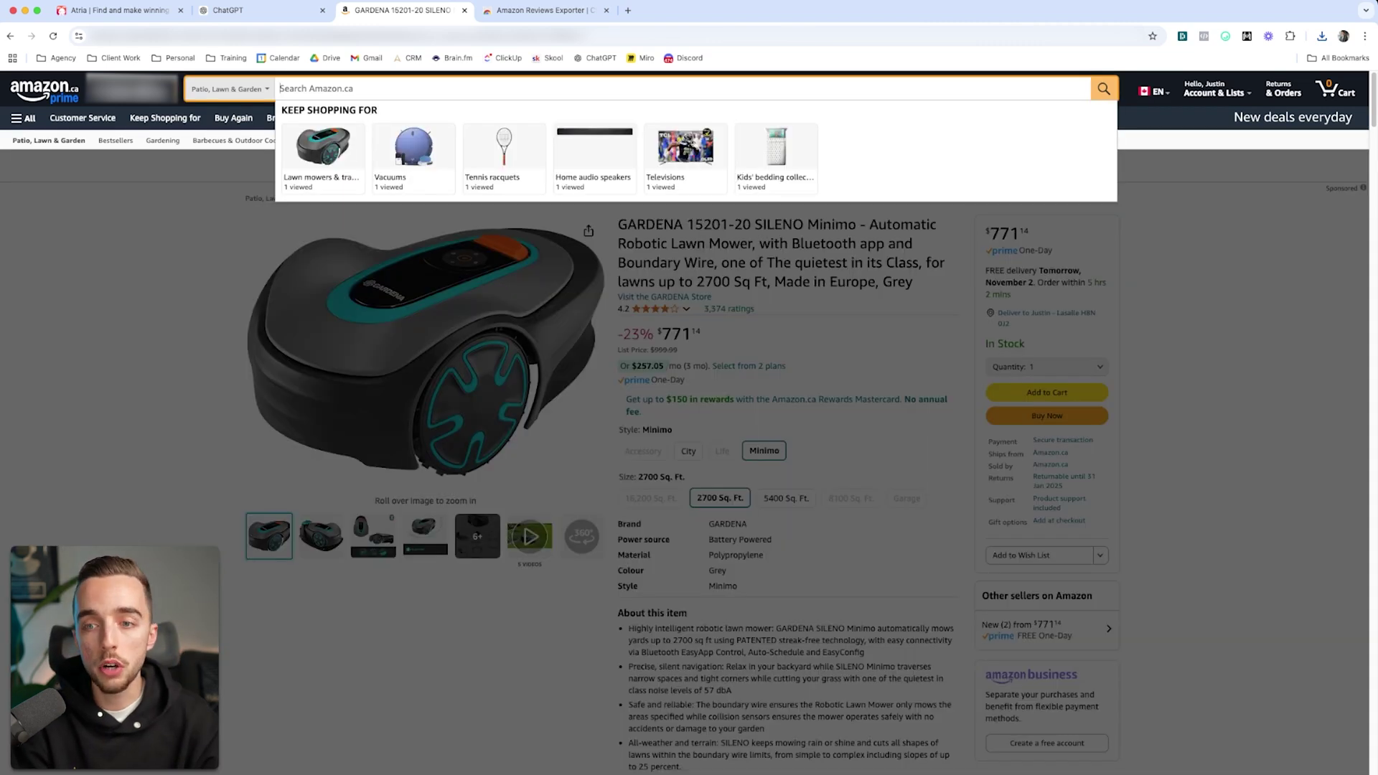
text(robo)
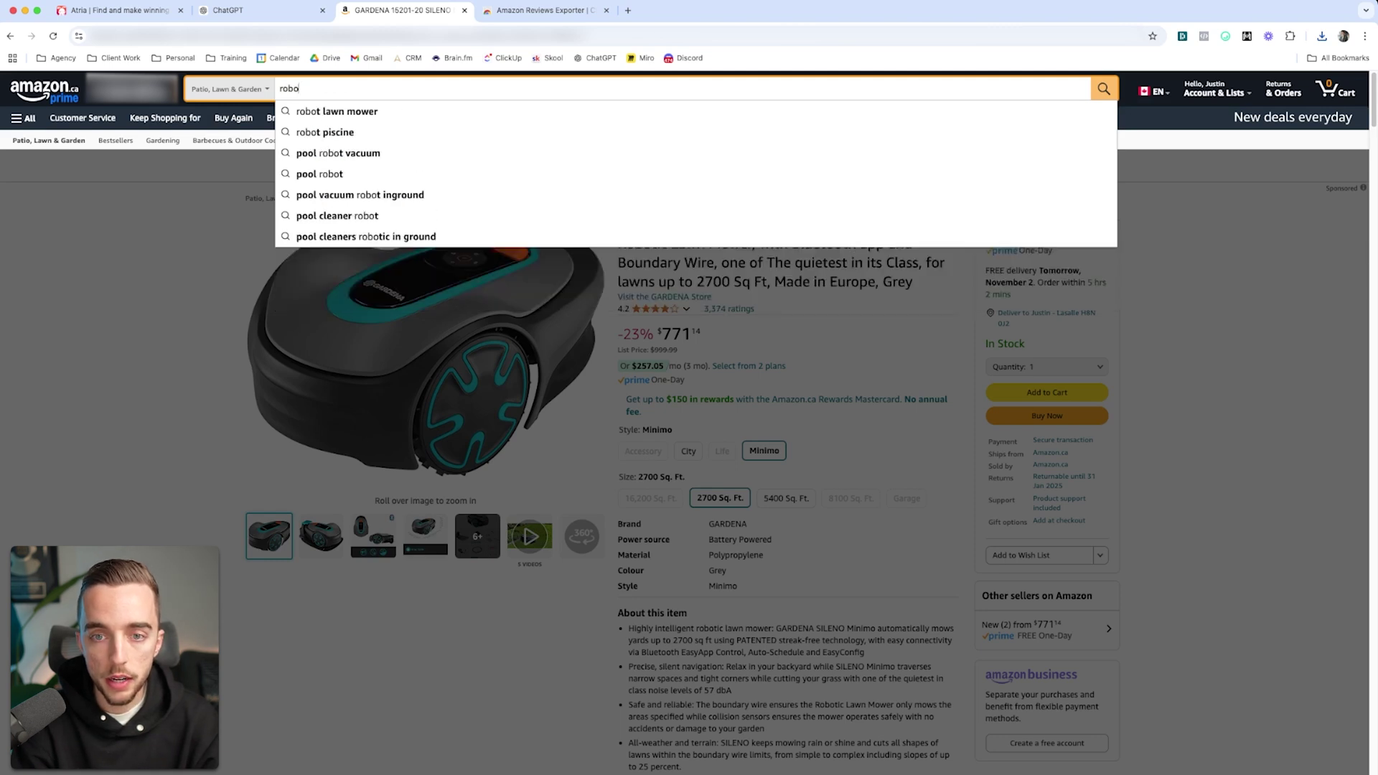
click(337, 111)
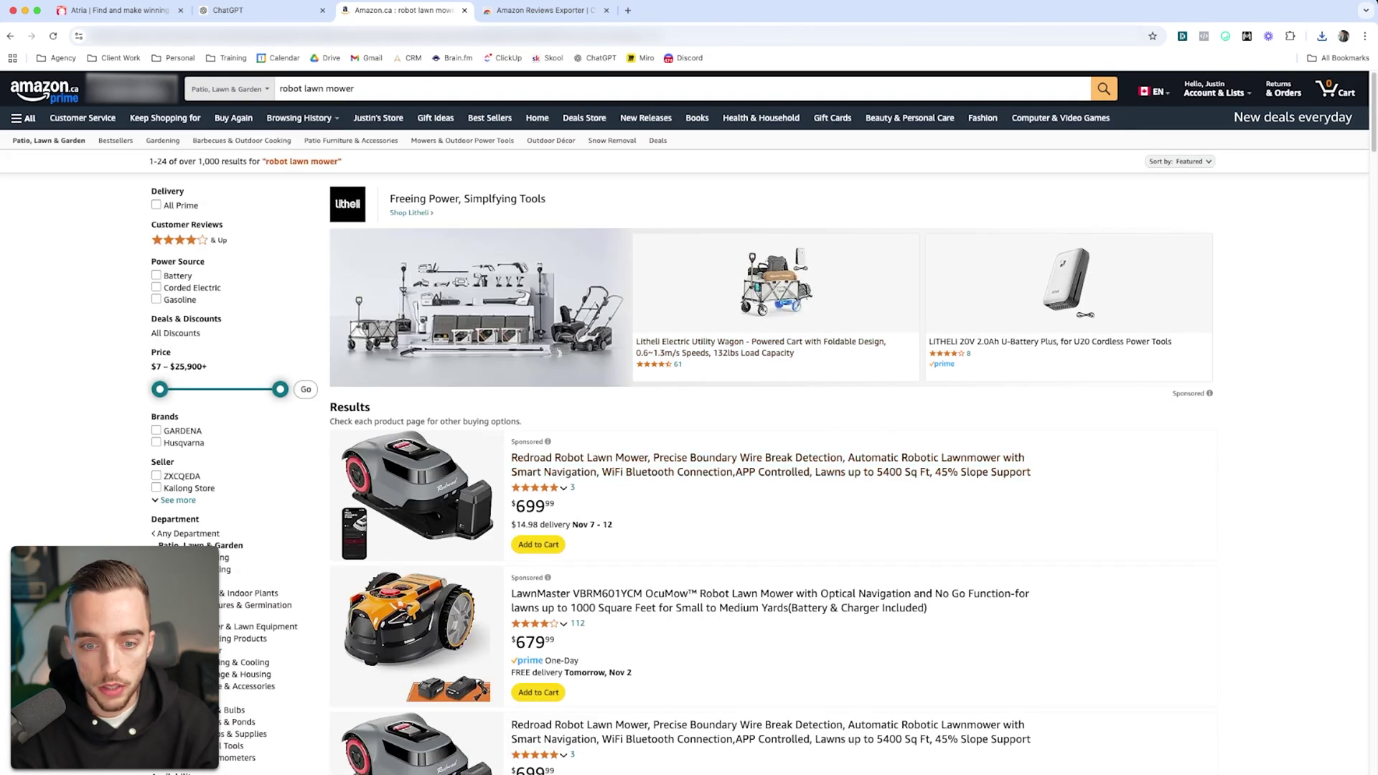
scroll(684, 422, down, 3)
scroll(771, 440, down, 5)
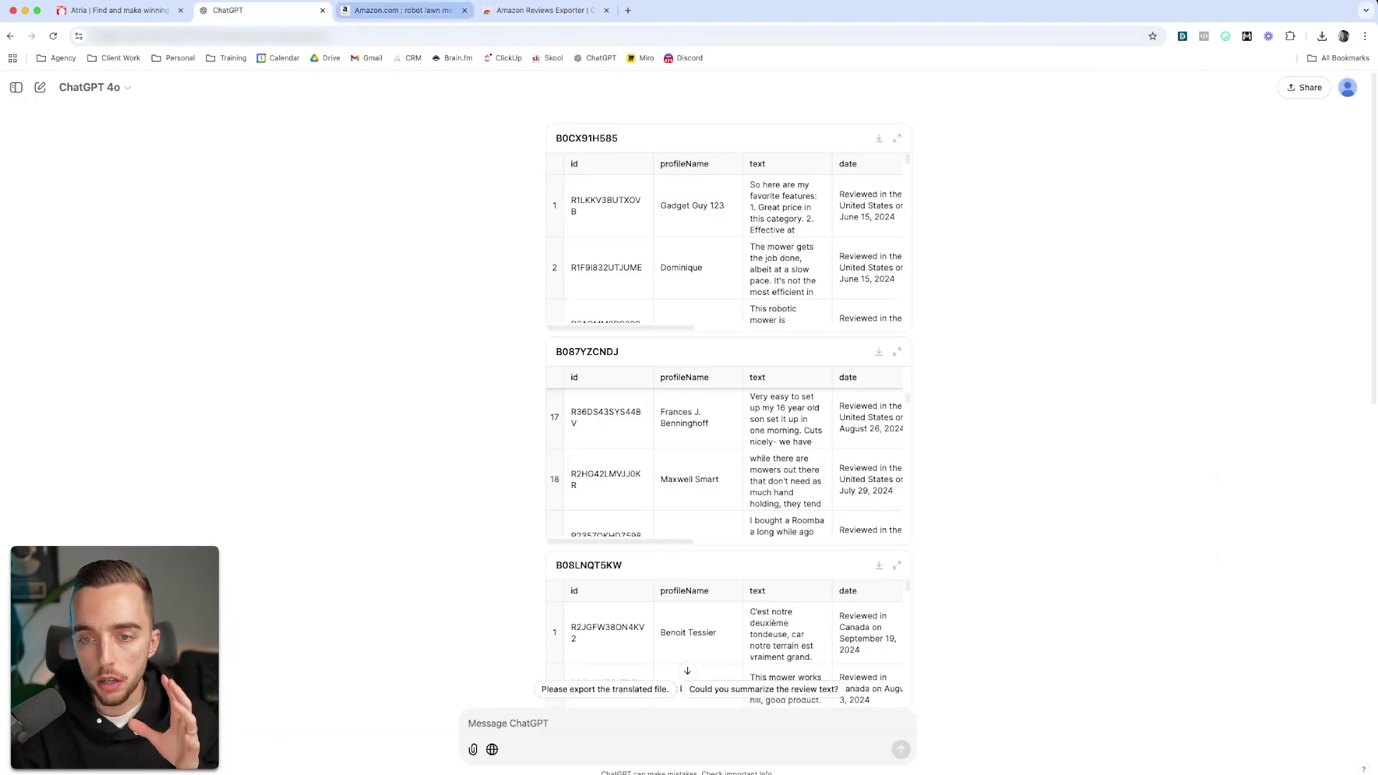
click(402, 10)
scroll(750, 210, up, 2)
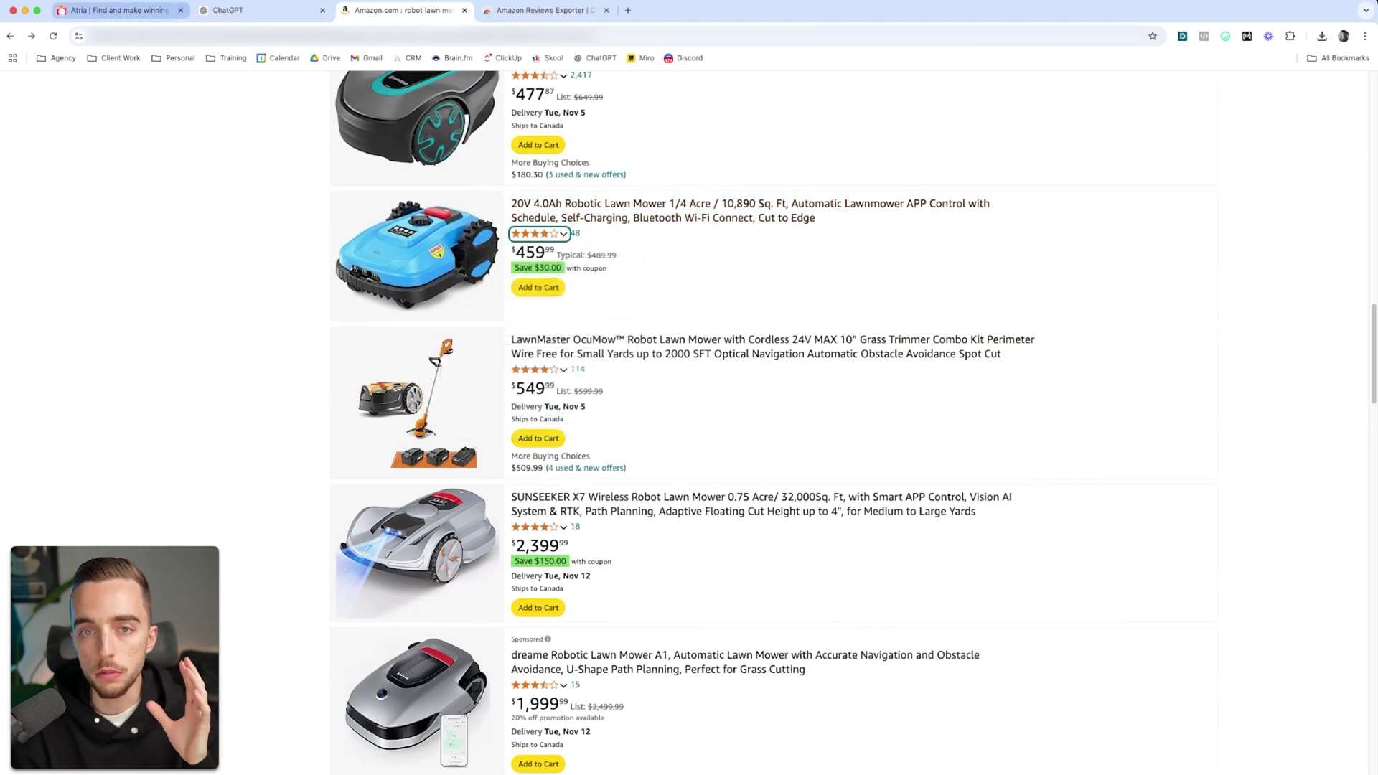
Switch to the ChatGPT conversation and examine the review rows in the combined spreadsheet
click(237, 10)
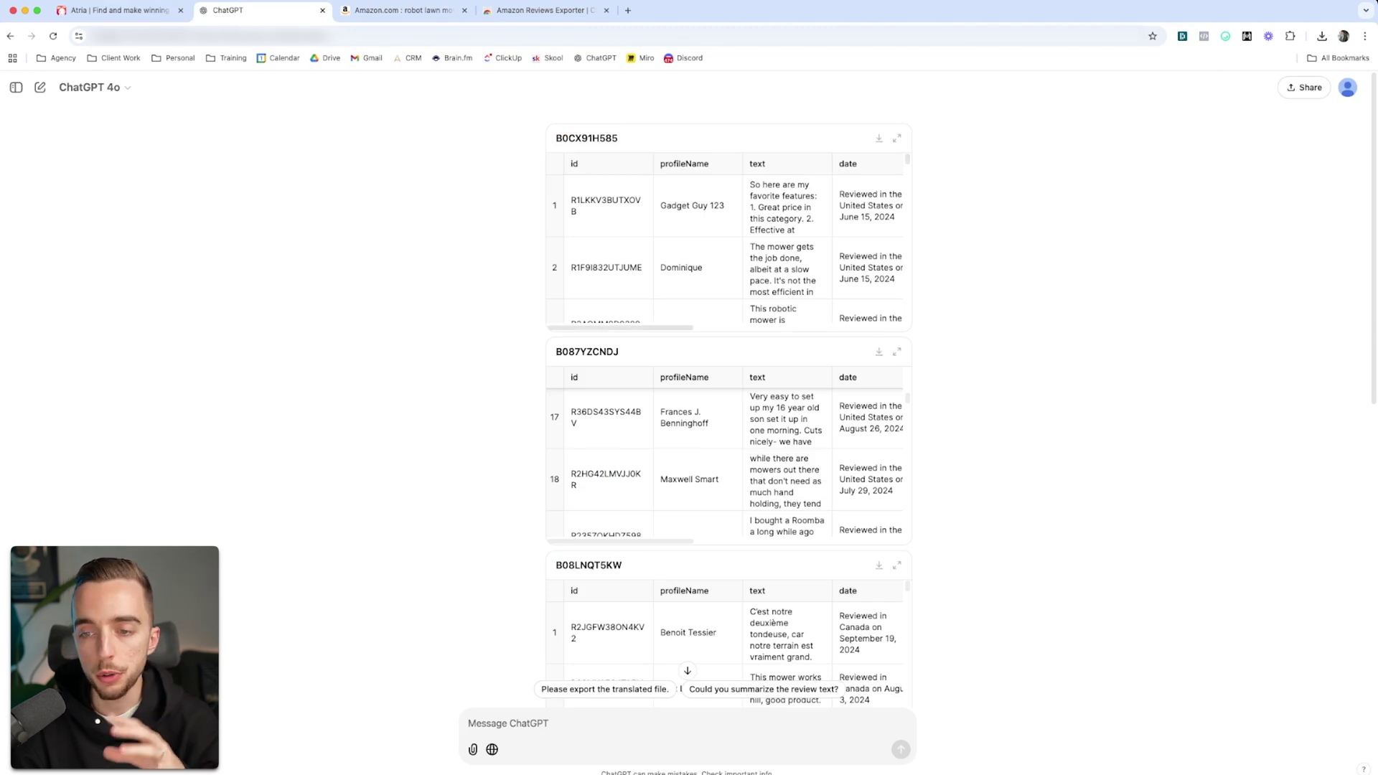
scroll(688, 402, down, 5)
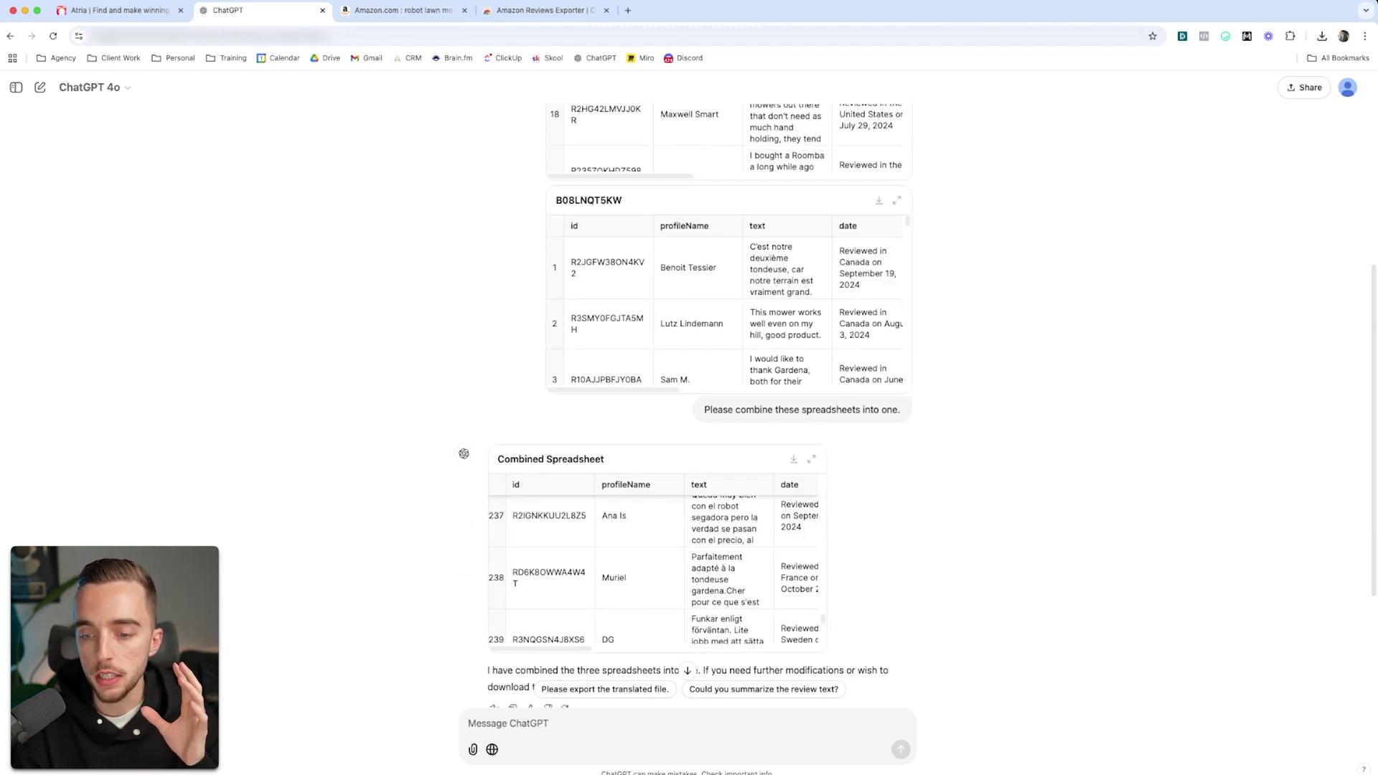
scroll(687, 402, down, 1)
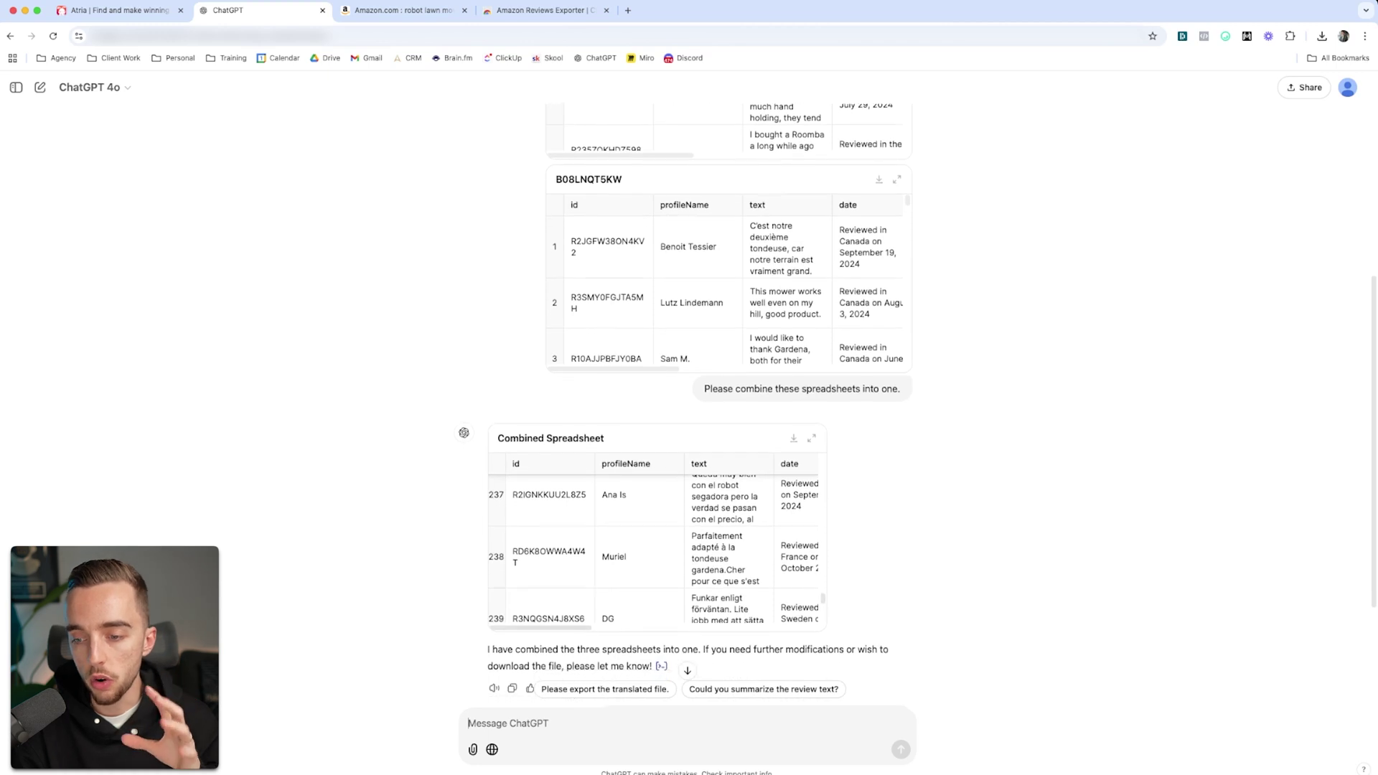
scroll(657, 549, down, 15)
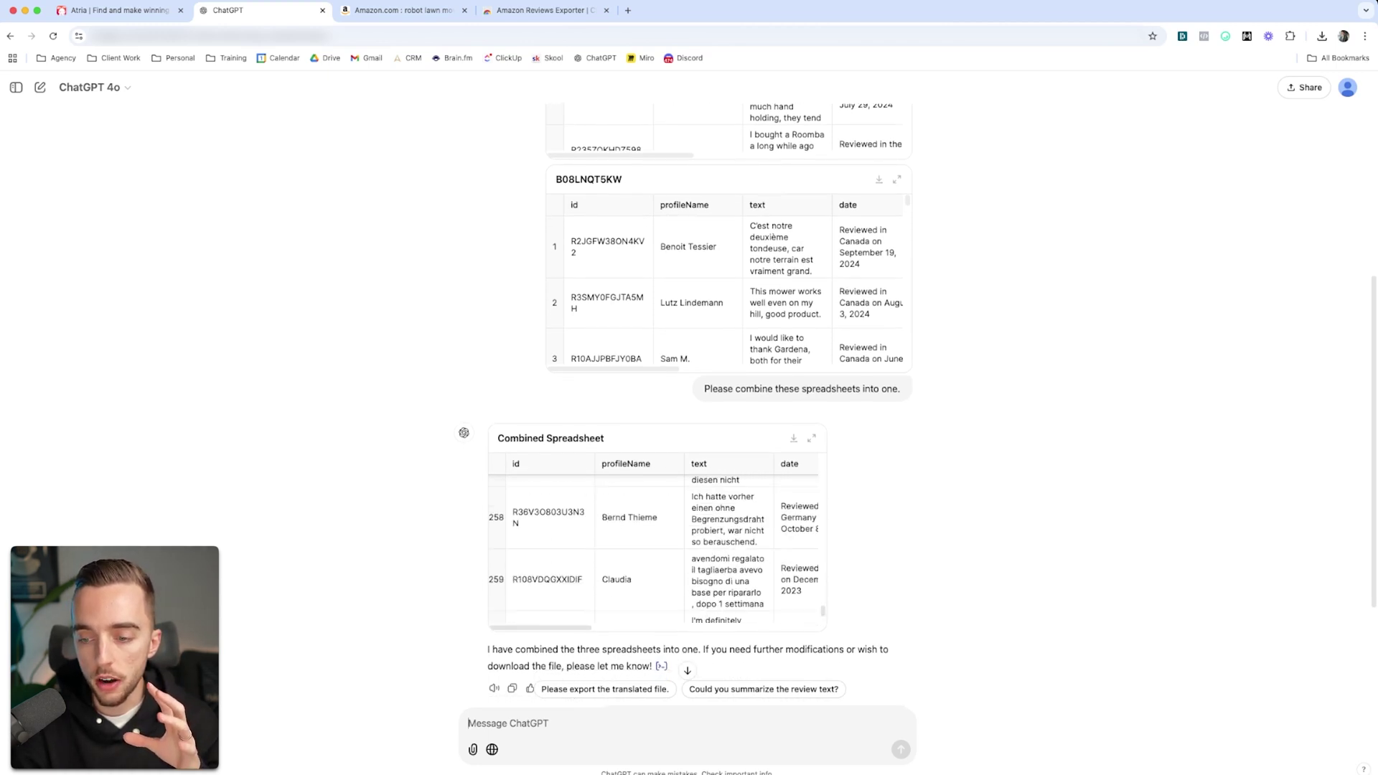
scroll(657, 549, up, 3)
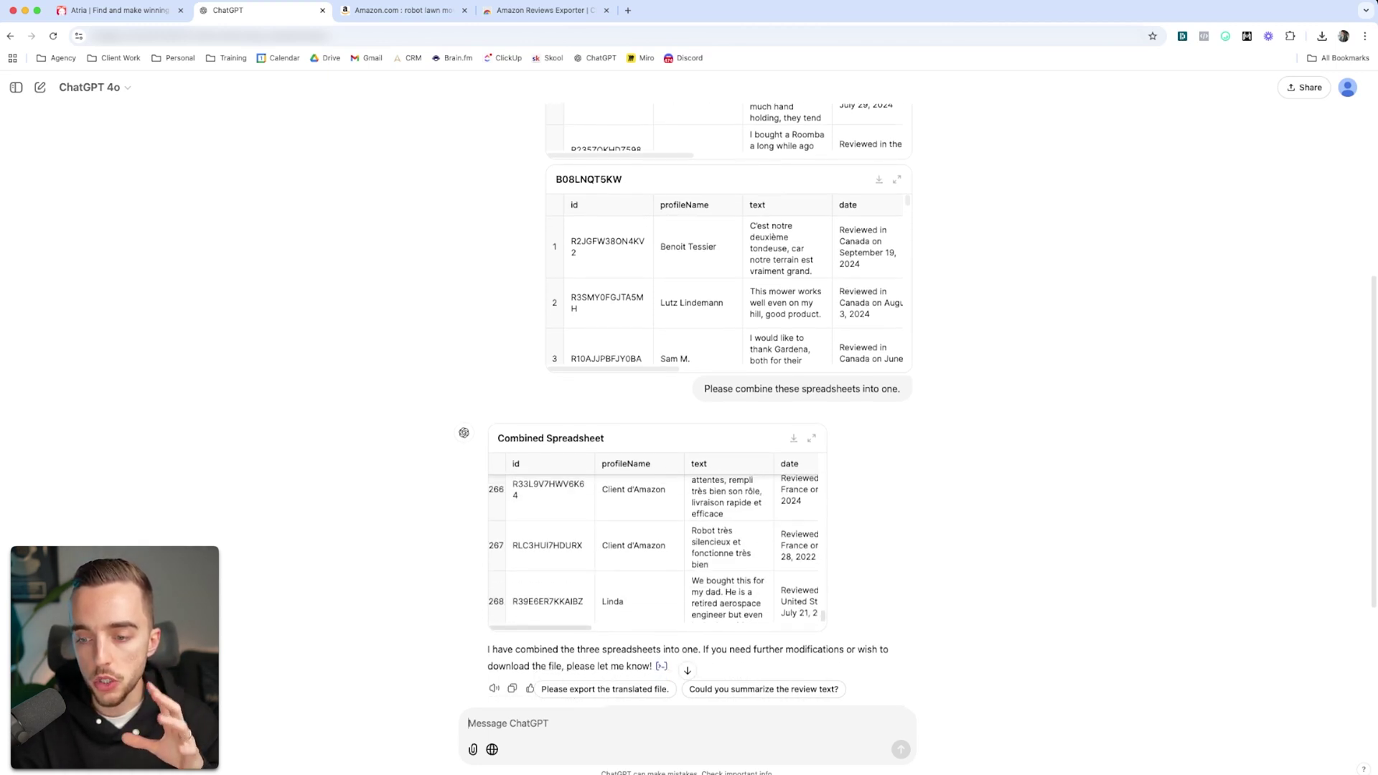
scroll(657, 549, up, 3)
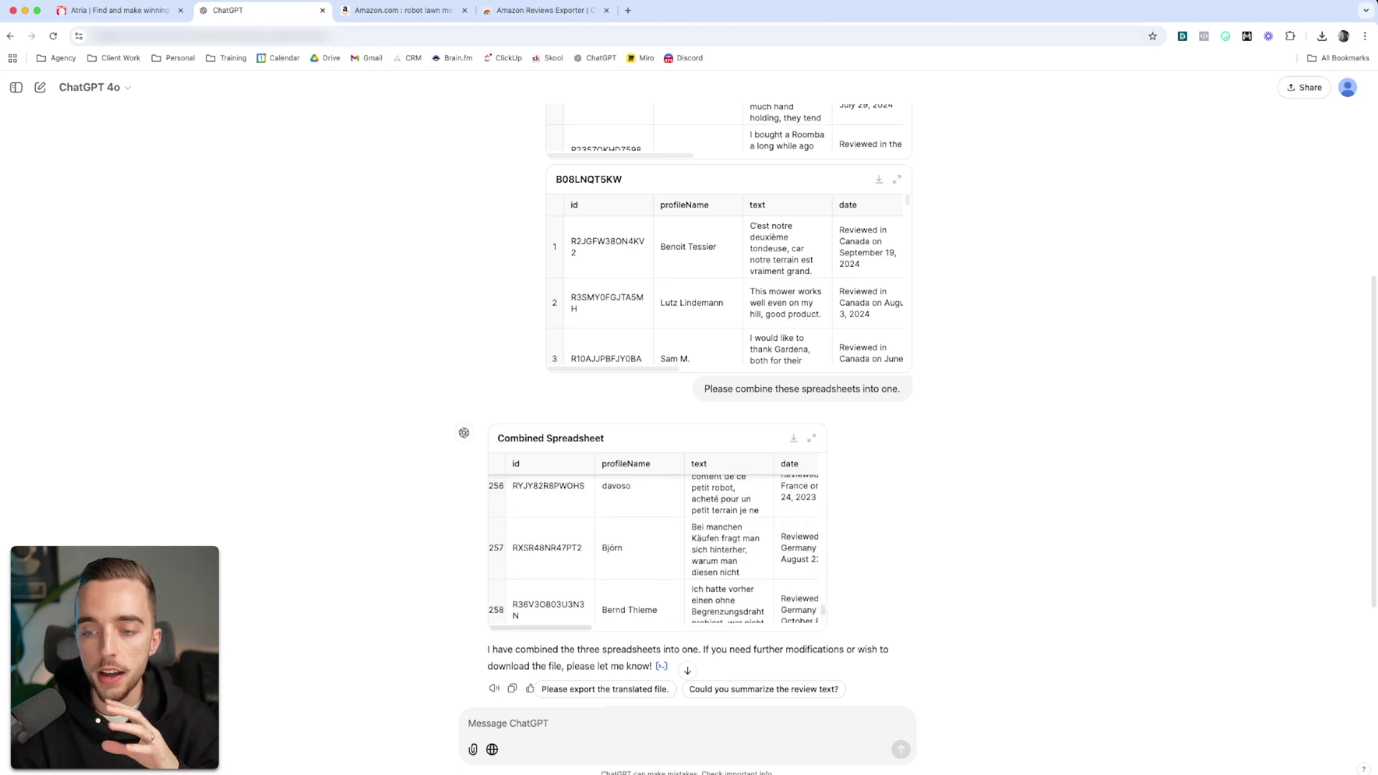
scroll(657, 549, up, 2)
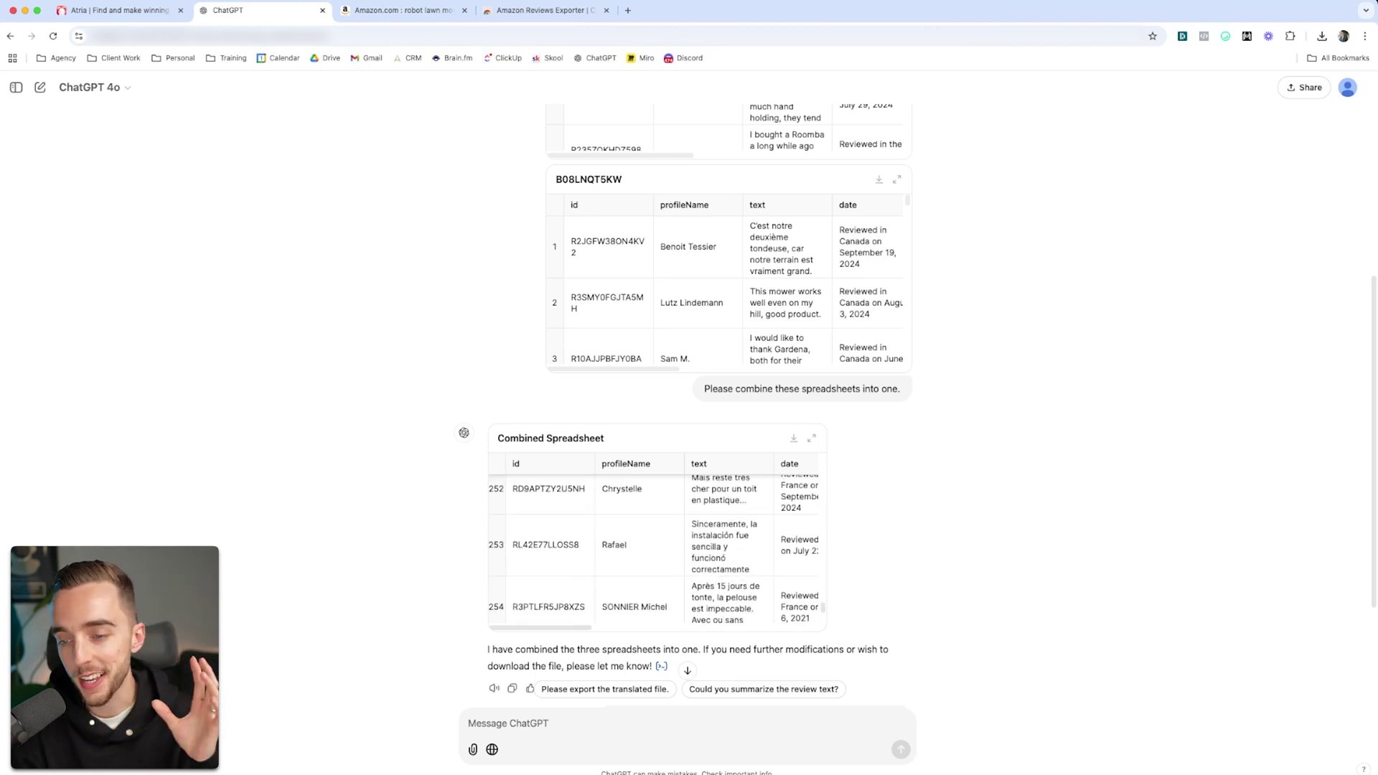
scroll(657, 549, up, 10)
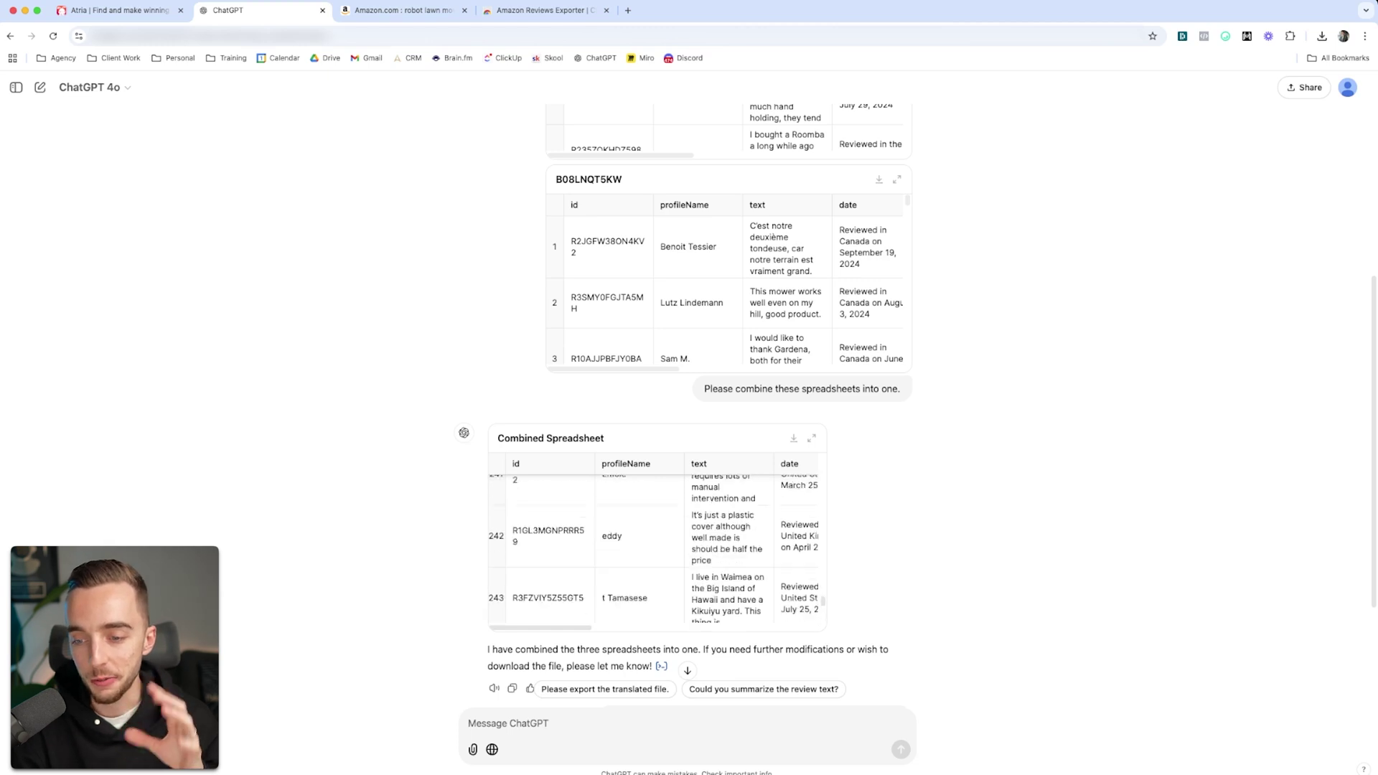
scroll(657, 549, up, 4)
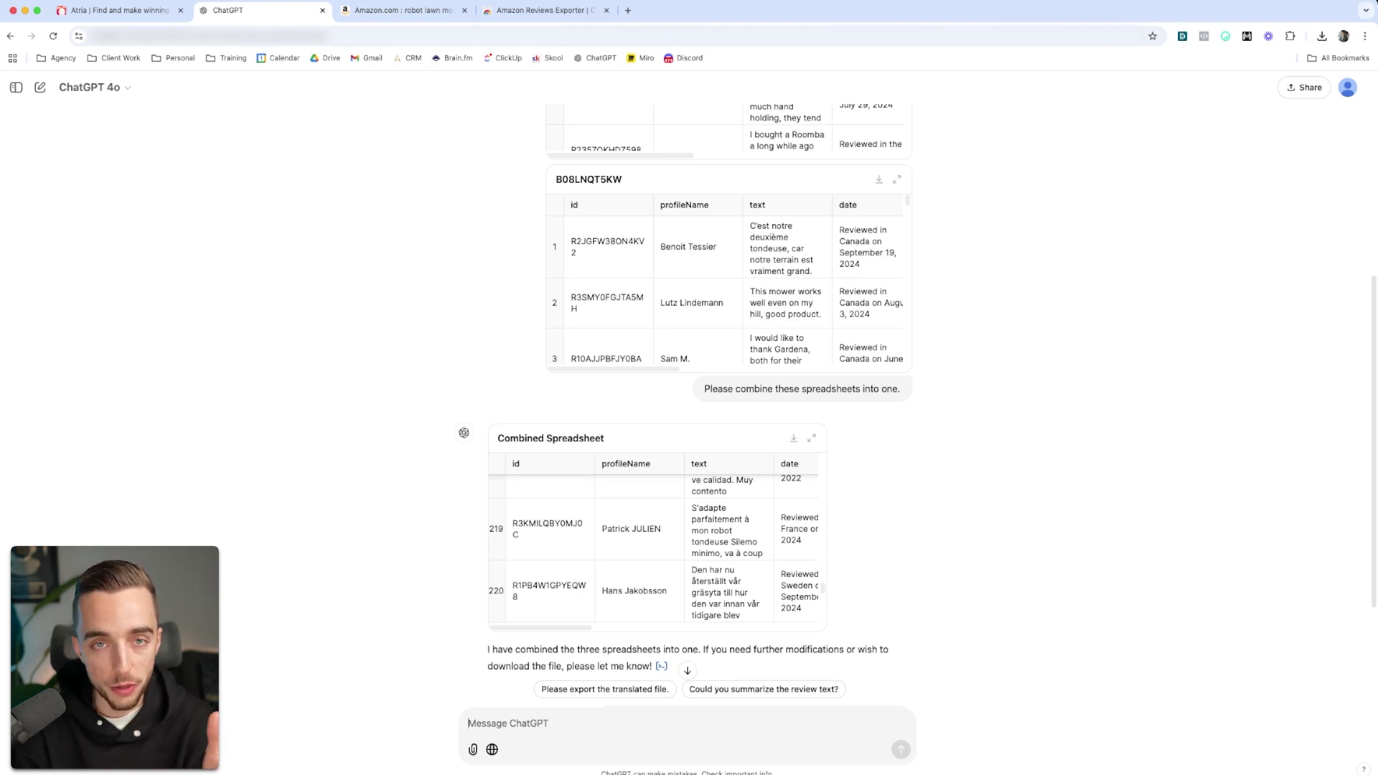
Switch to Atria, start the AI review mining tool for CSV files and get its template and guide
key(ctrl+shift+Tab)
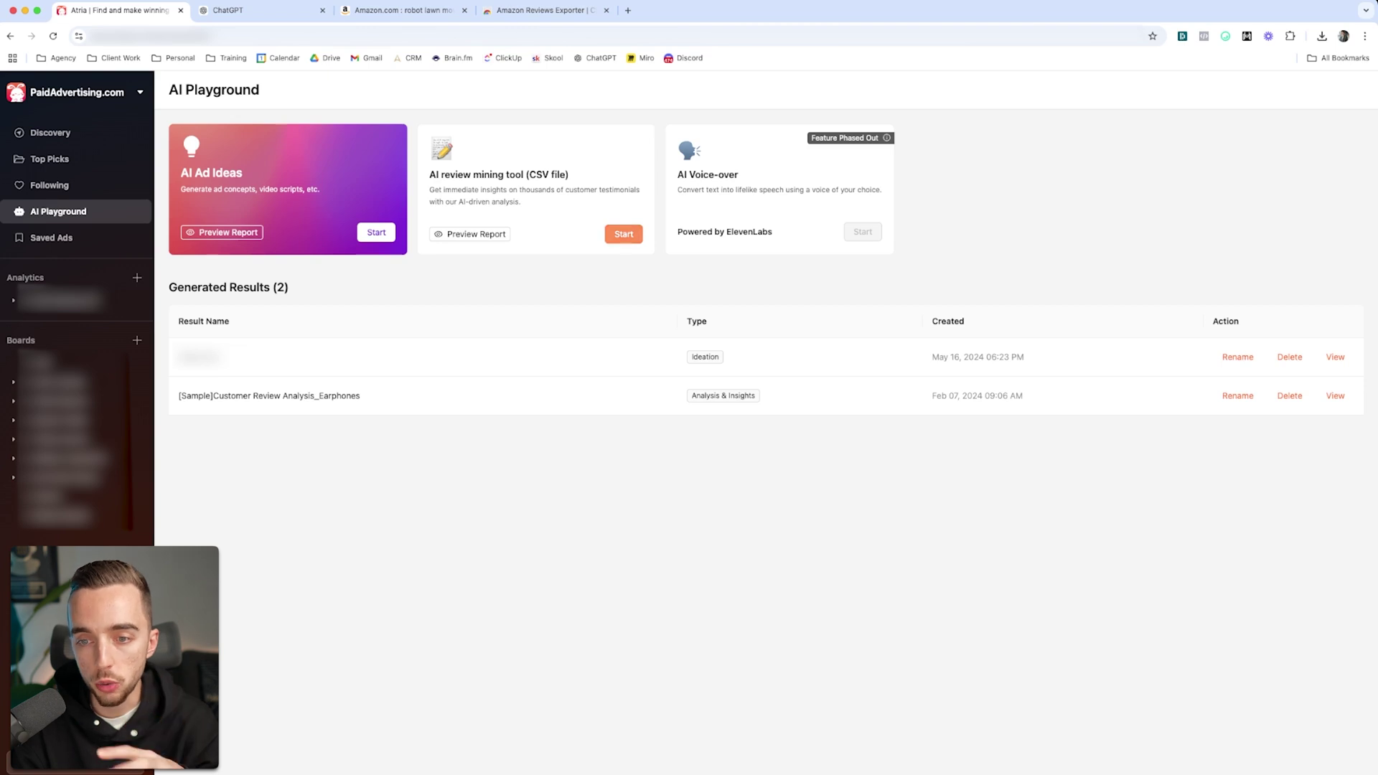
click(624, 234)
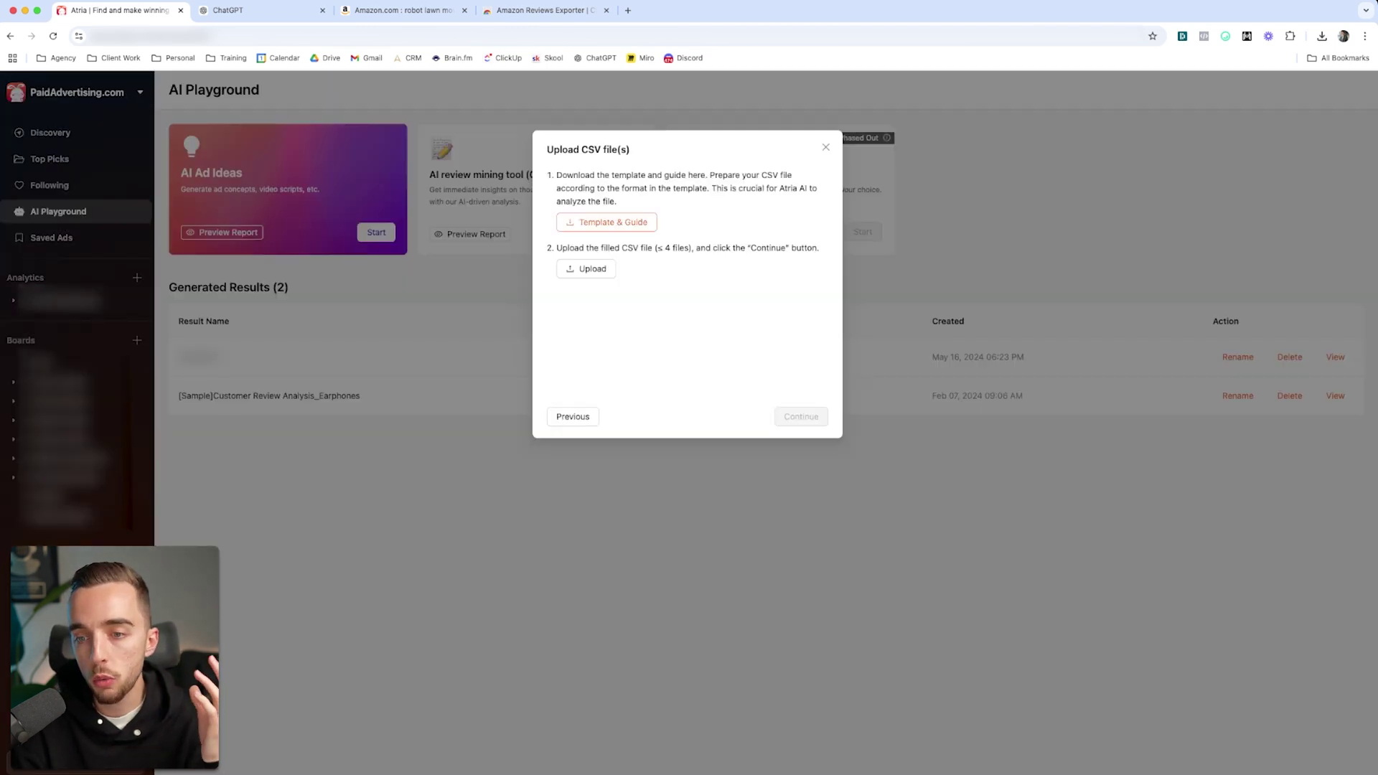
click(606, 222)
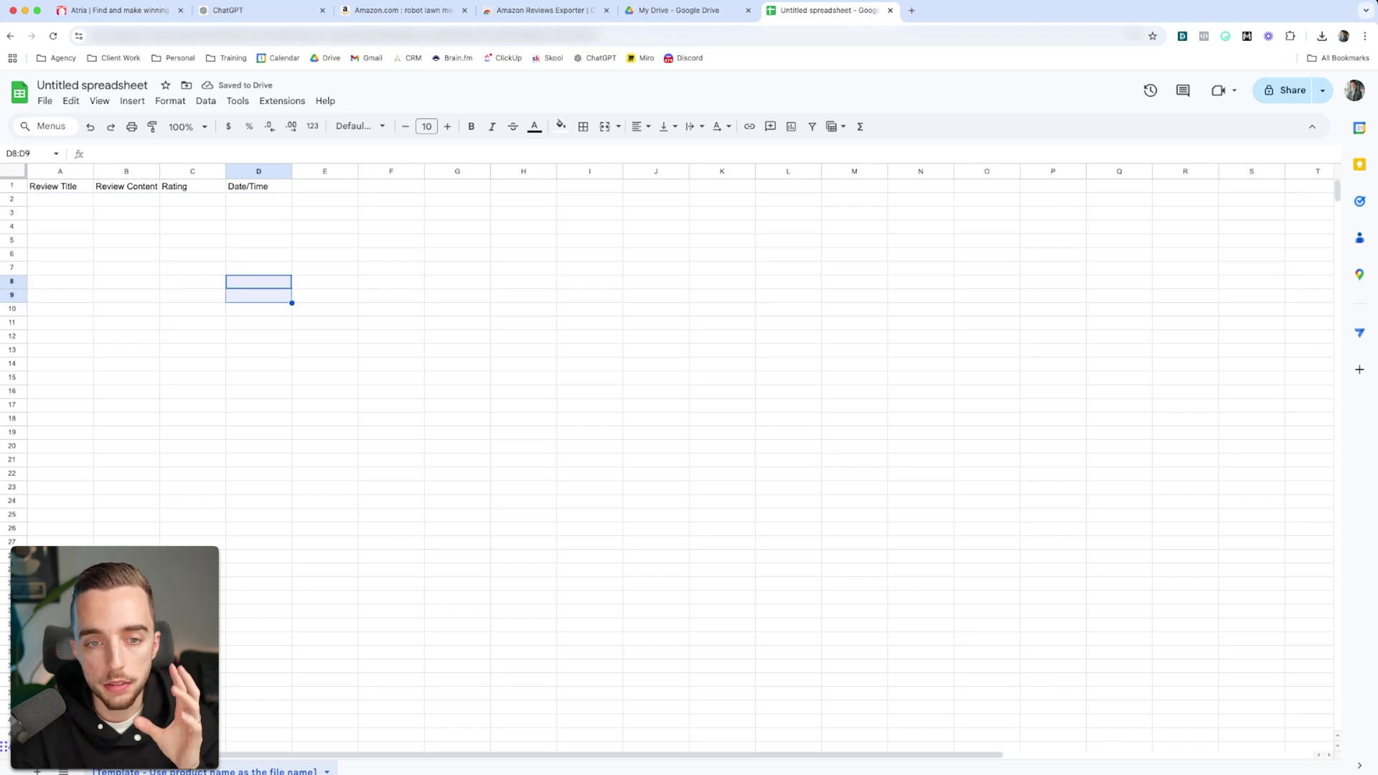
Look over the template's Review Title, Review Content, Rating and Date/Time columns in Google Sheets
click(60, 200)
click(126, 199)
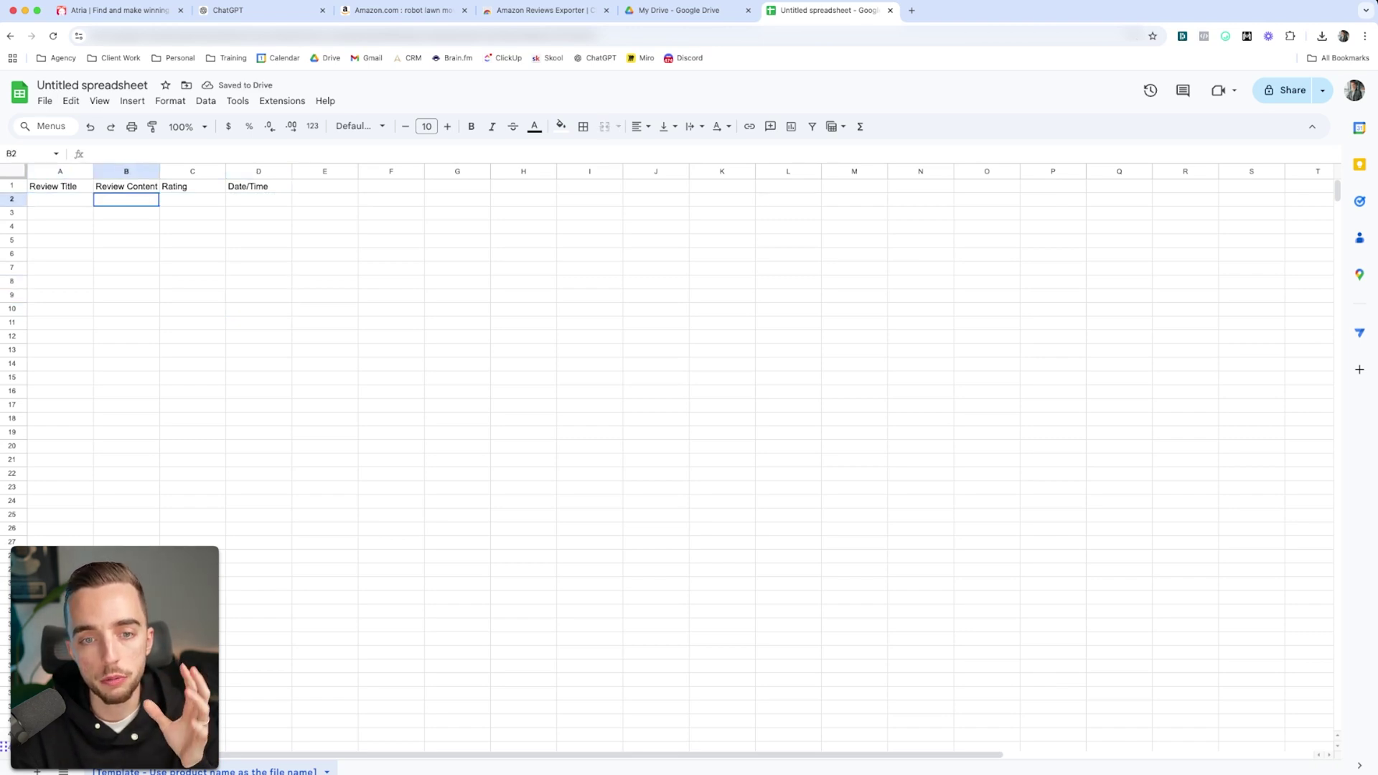
click(192, 200)
click(258, 200)
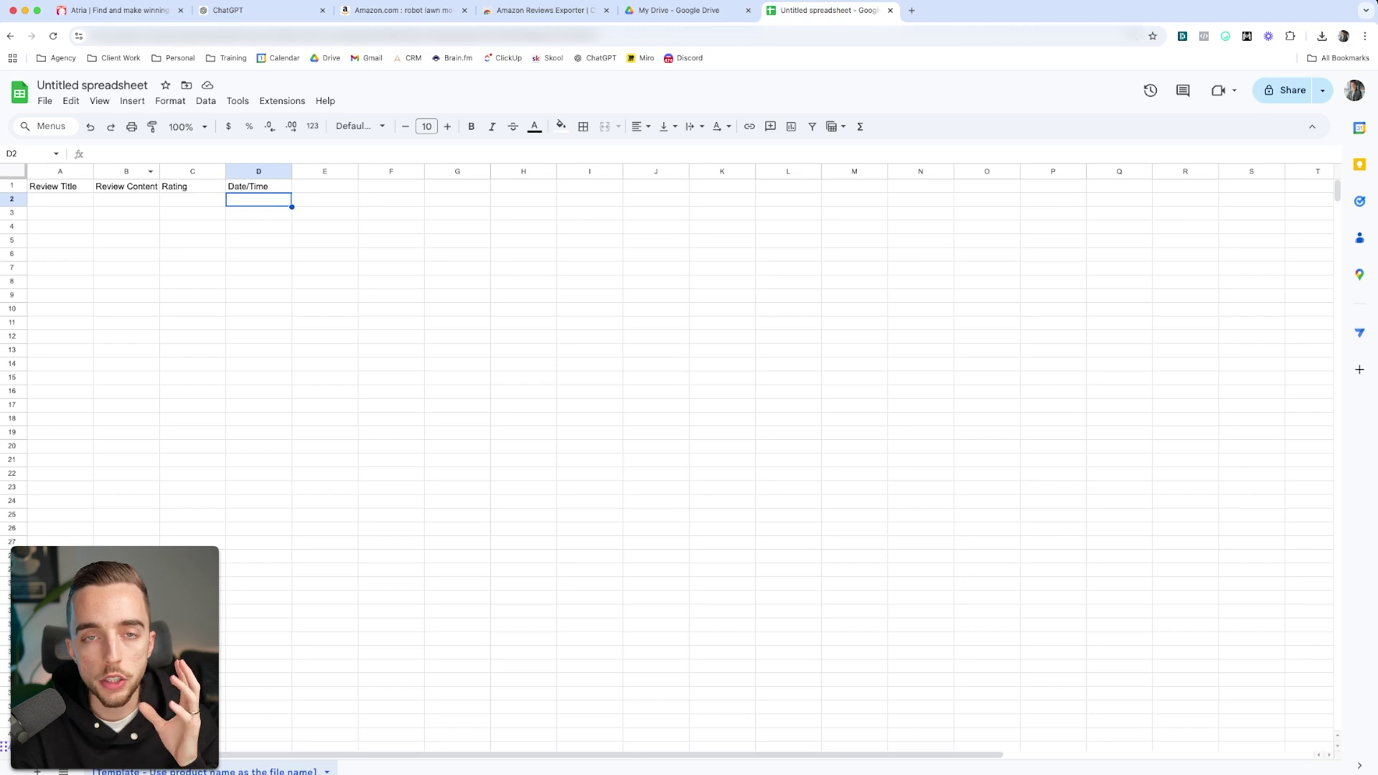
click(126, 171)
click(127, 213)
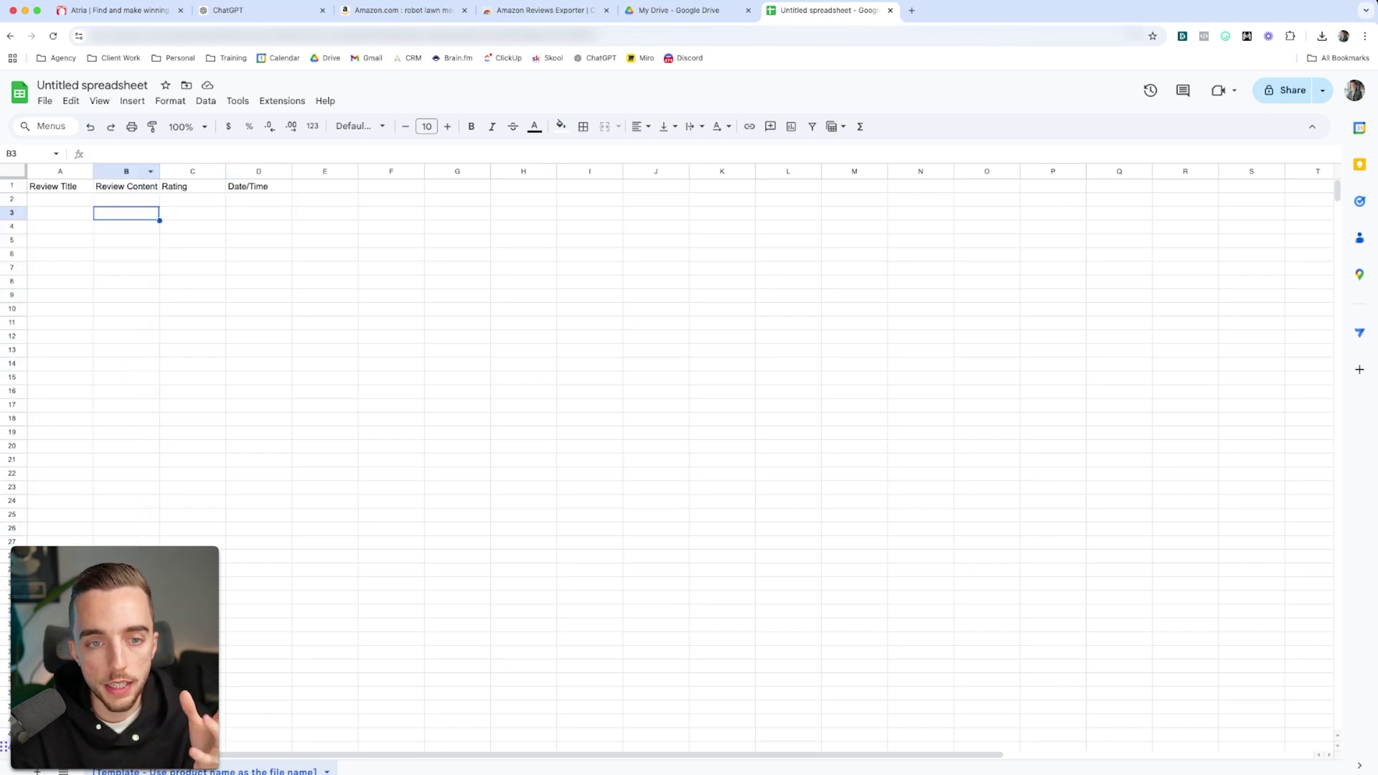
Import B08LNQT5KW.csv into the template spreadsheet as a new sheet, with the separator detected automatically
click(45, 100)
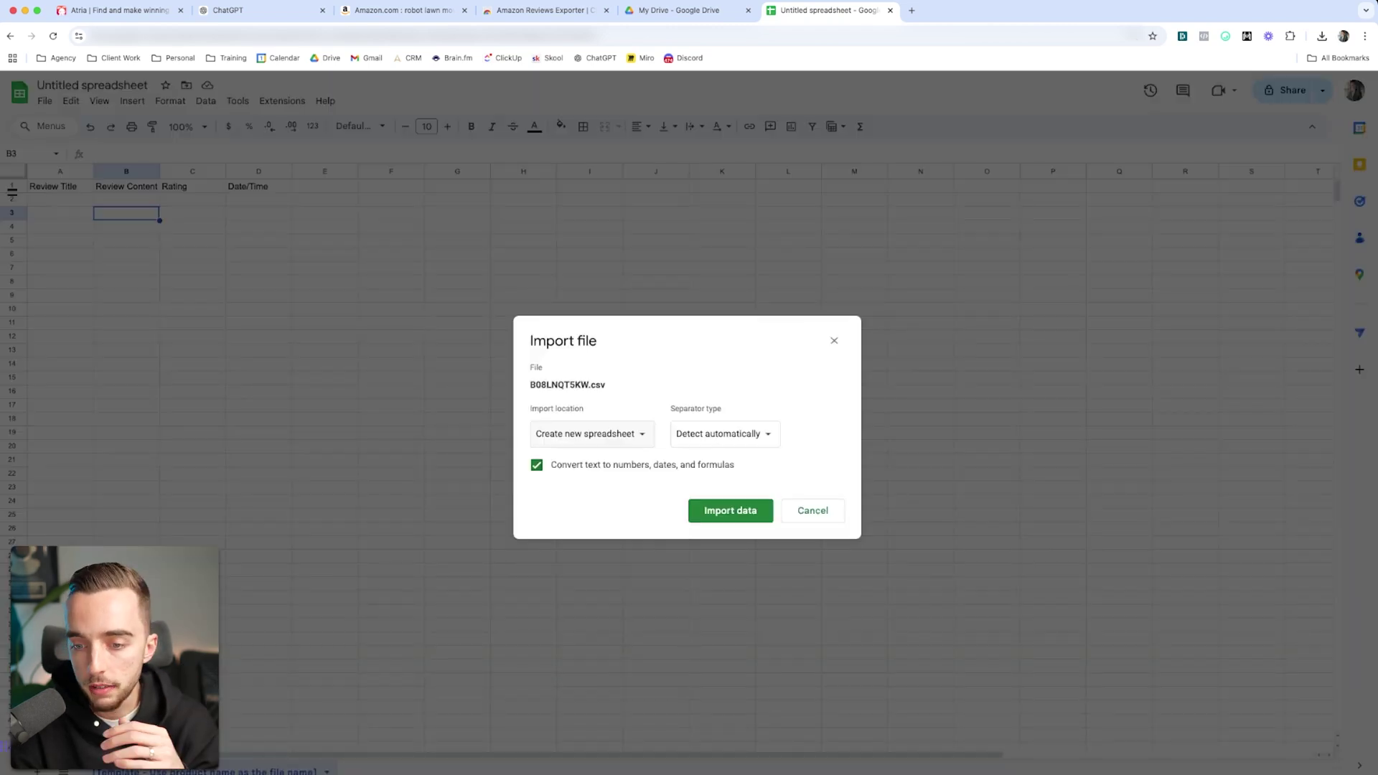
click(581, 433)
click(578, 452)
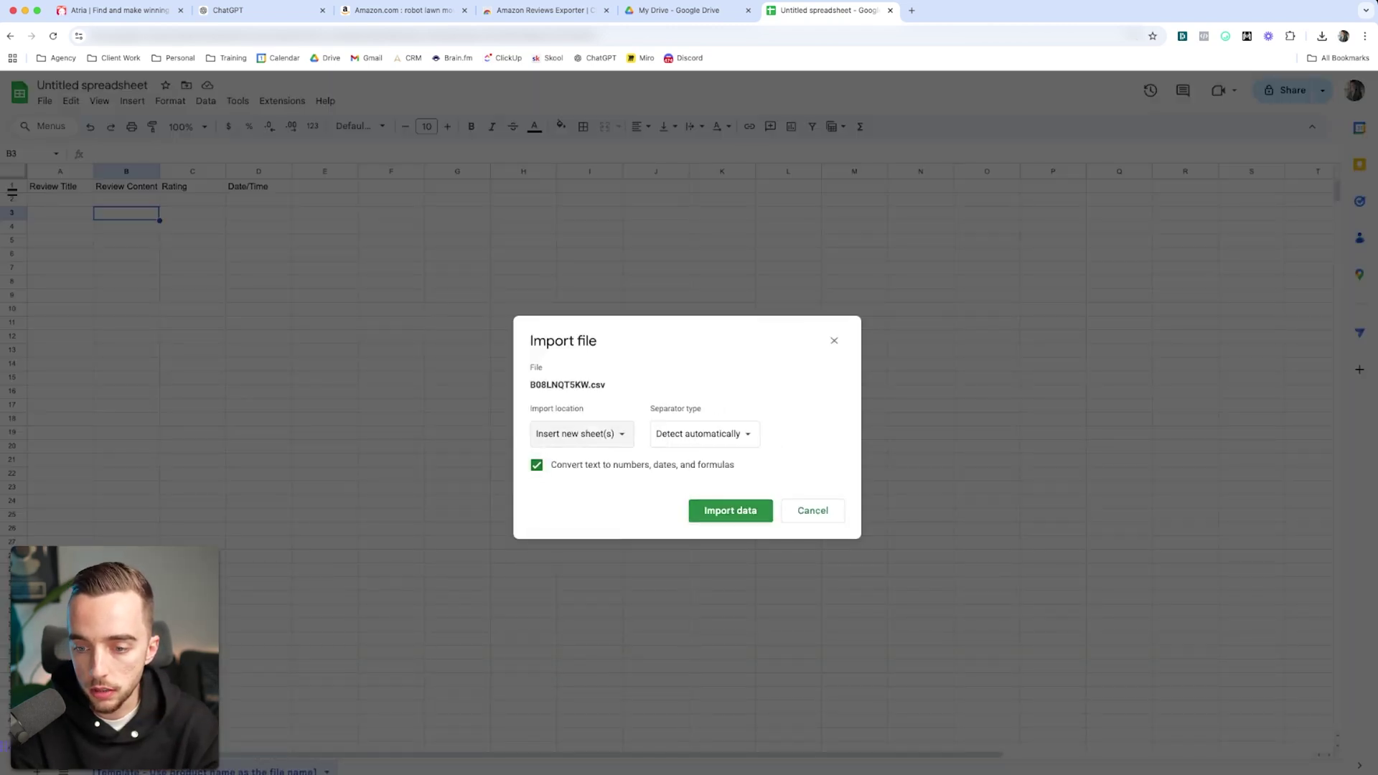
click(730, 511)
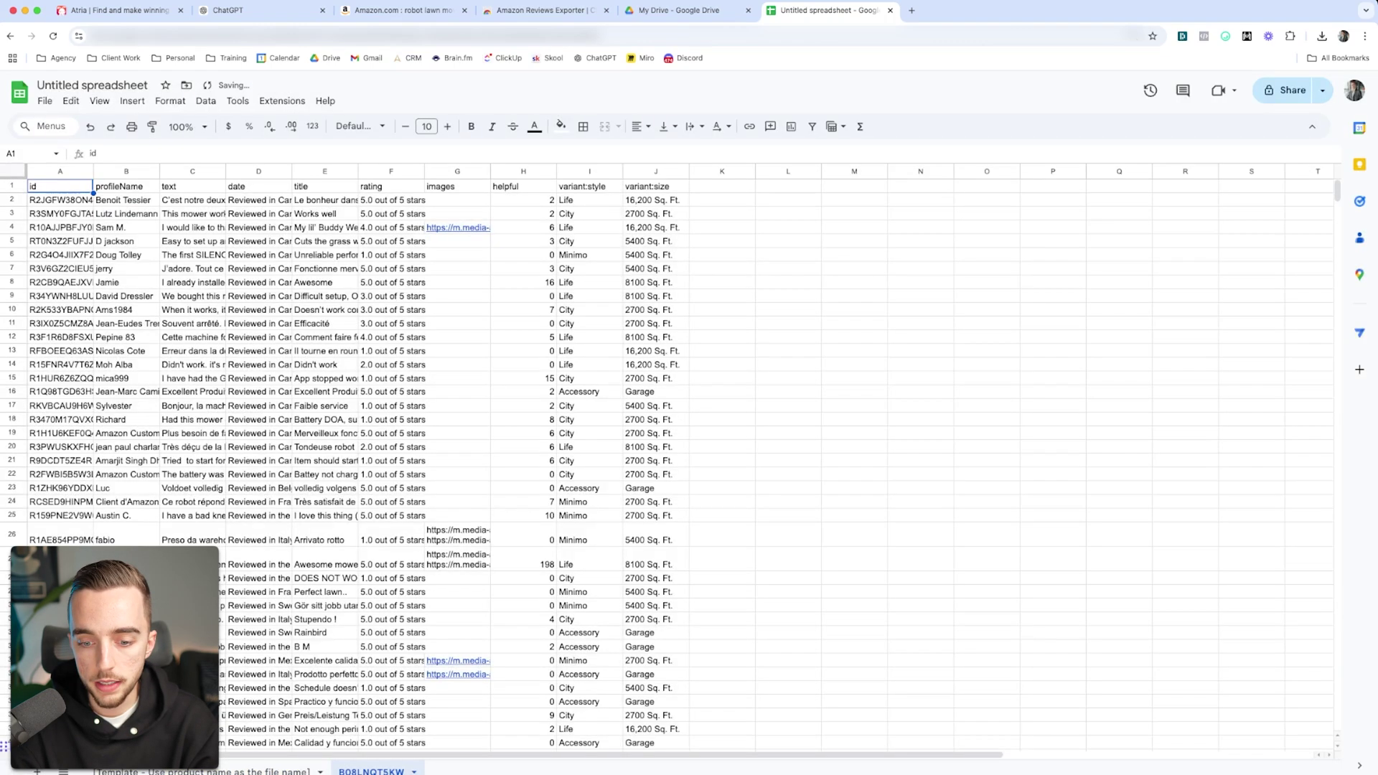
Copy the review texts below the header of the imported text column into the template's Review Content column, starting at B2
click(192, 171)
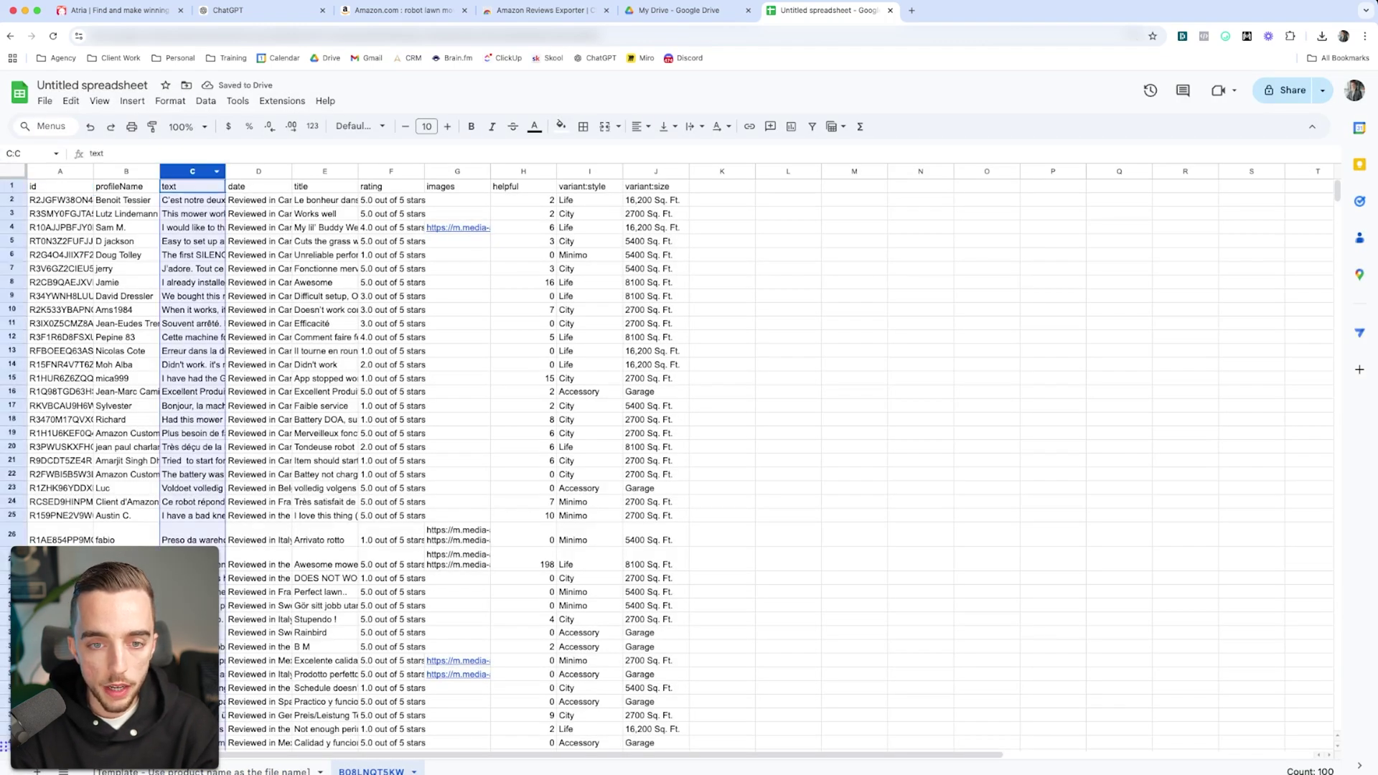
key(shift+Down)
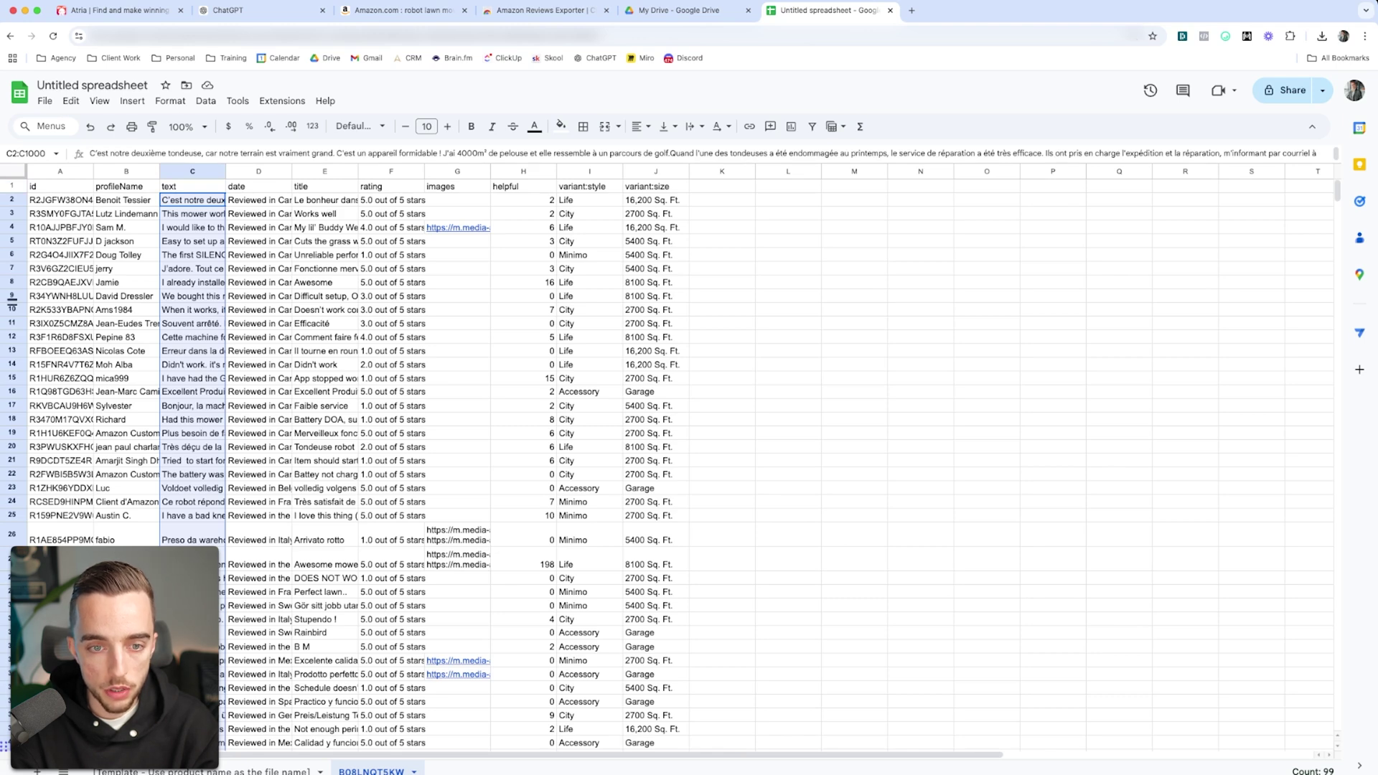
click(215, 770)
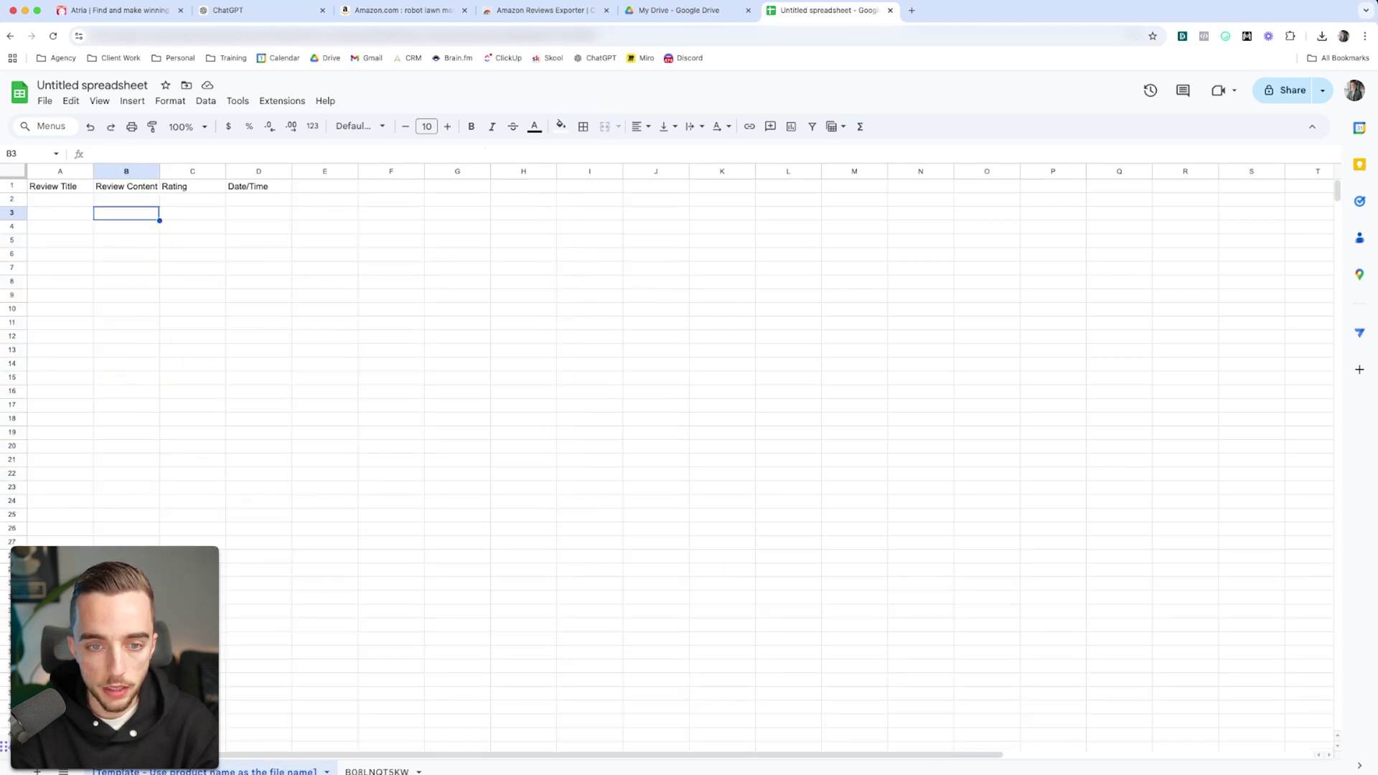
click(126, 200)
key(super+v)
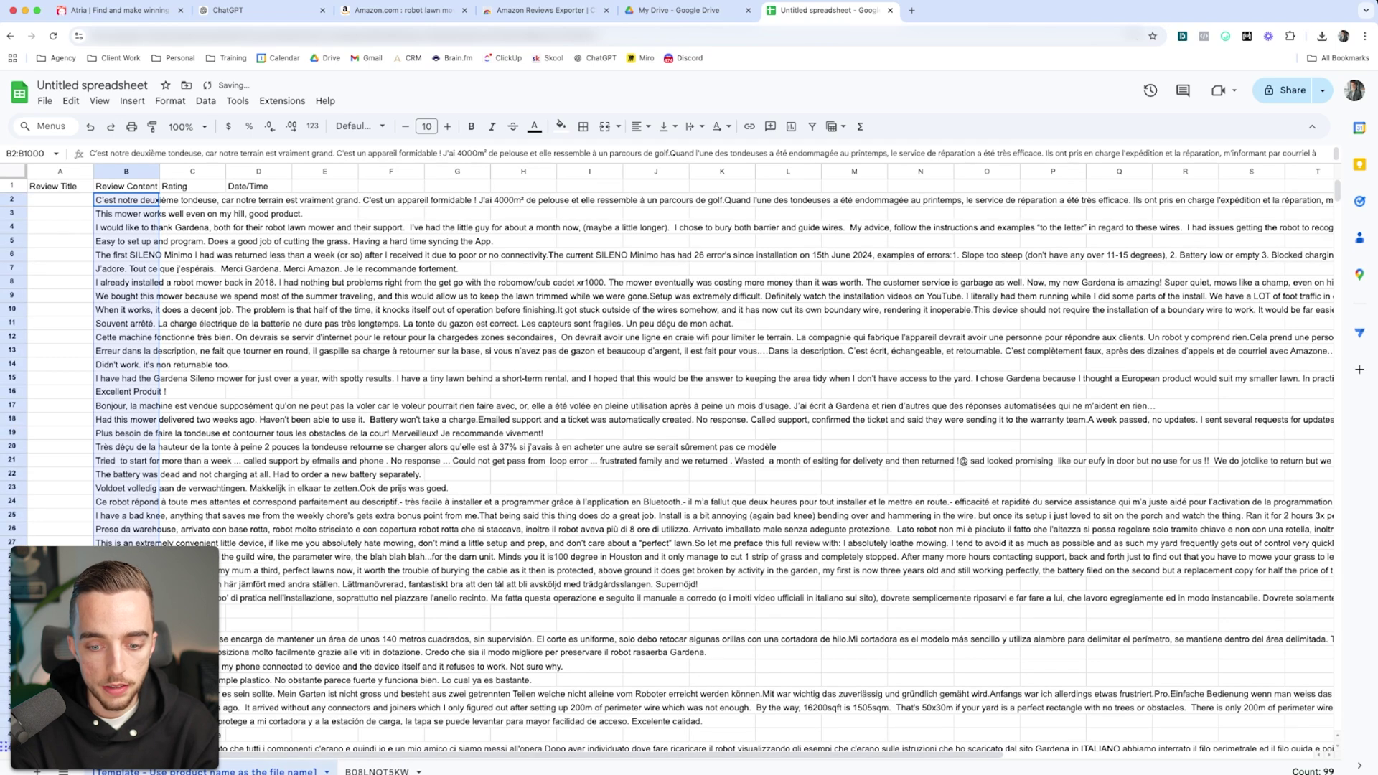
Look over the date and rating columns in the imported B08LNQT5KW sheet
click(377, 771)
click(259, 199)
click(258, 241)
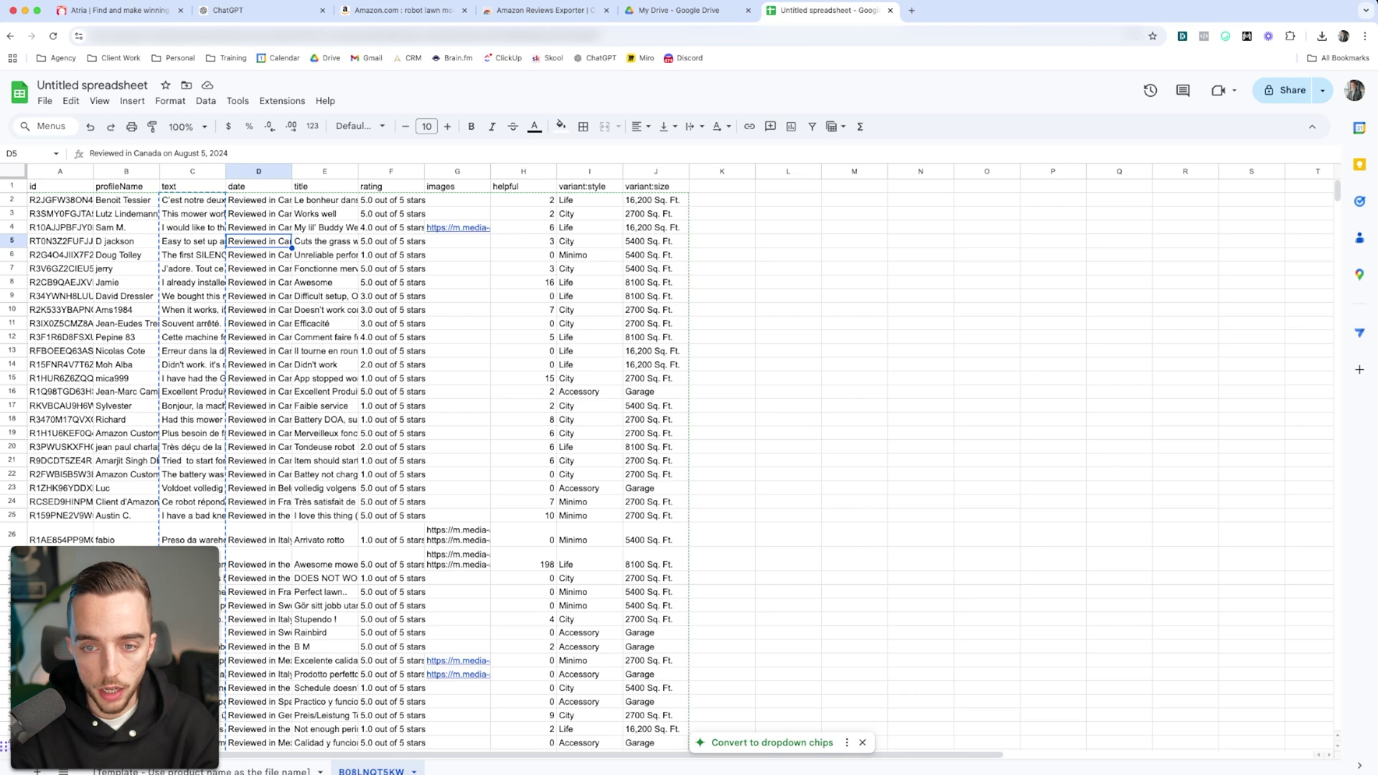
click(391, 199)
click(391, 323)
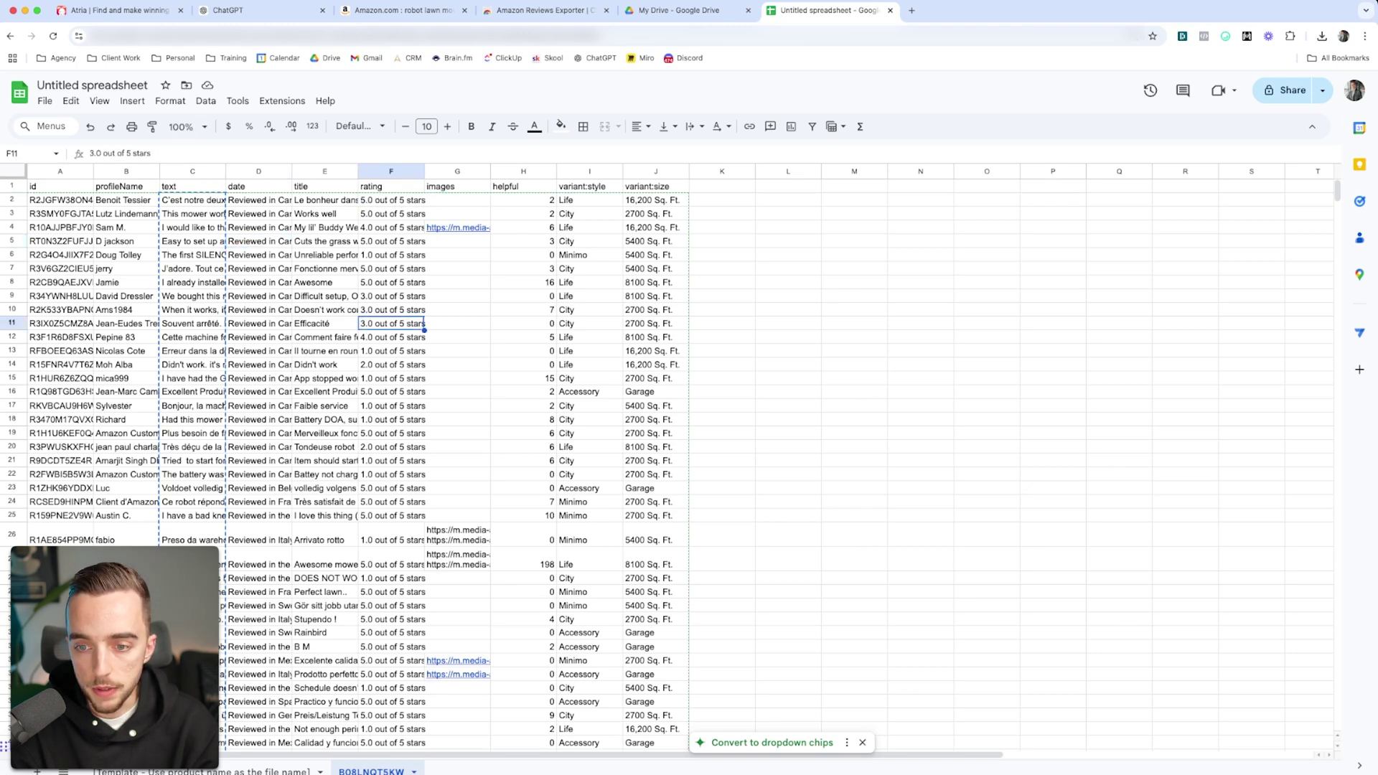
click(523, 186)
click(391, 200)
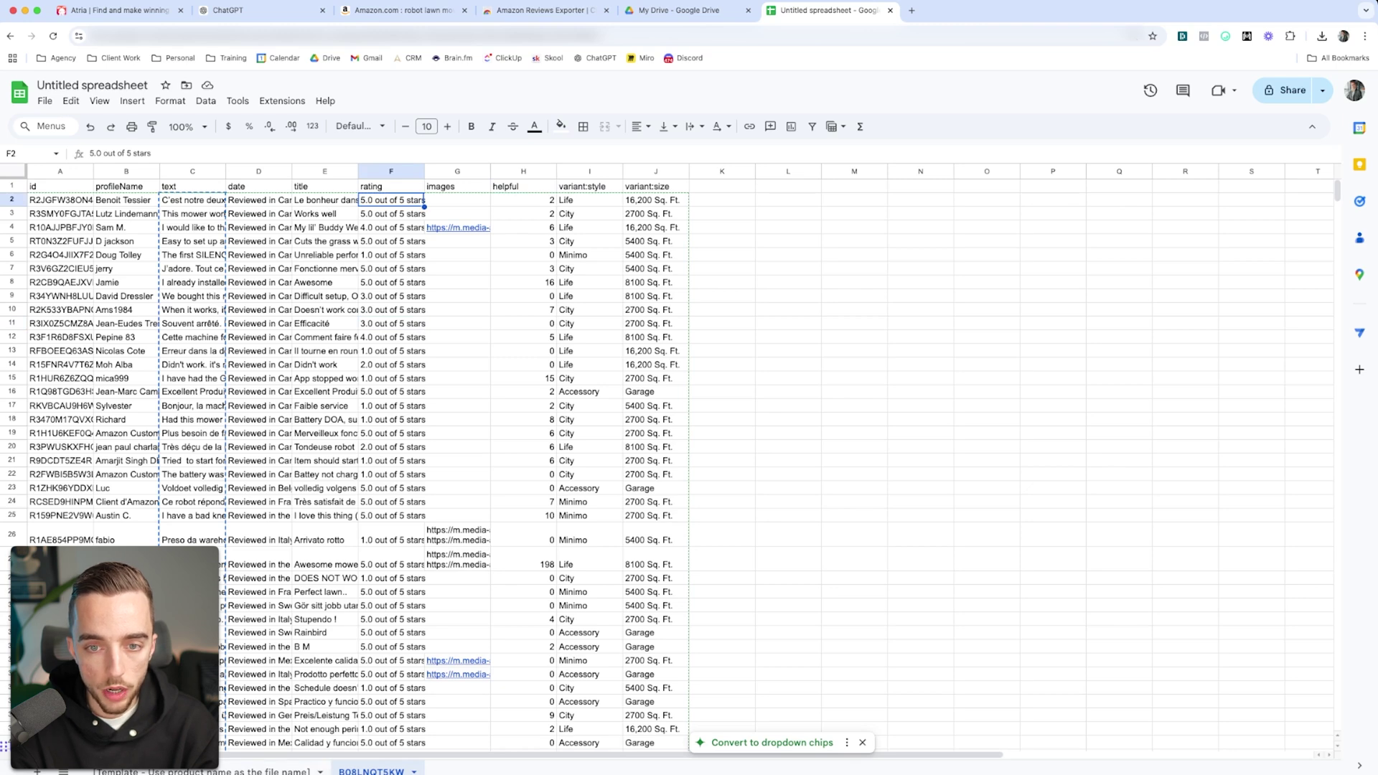
Copy the review titles below the header of the imported title column into the template's Review Title column, starting at A2
click(205, 772)
click(126, 200)
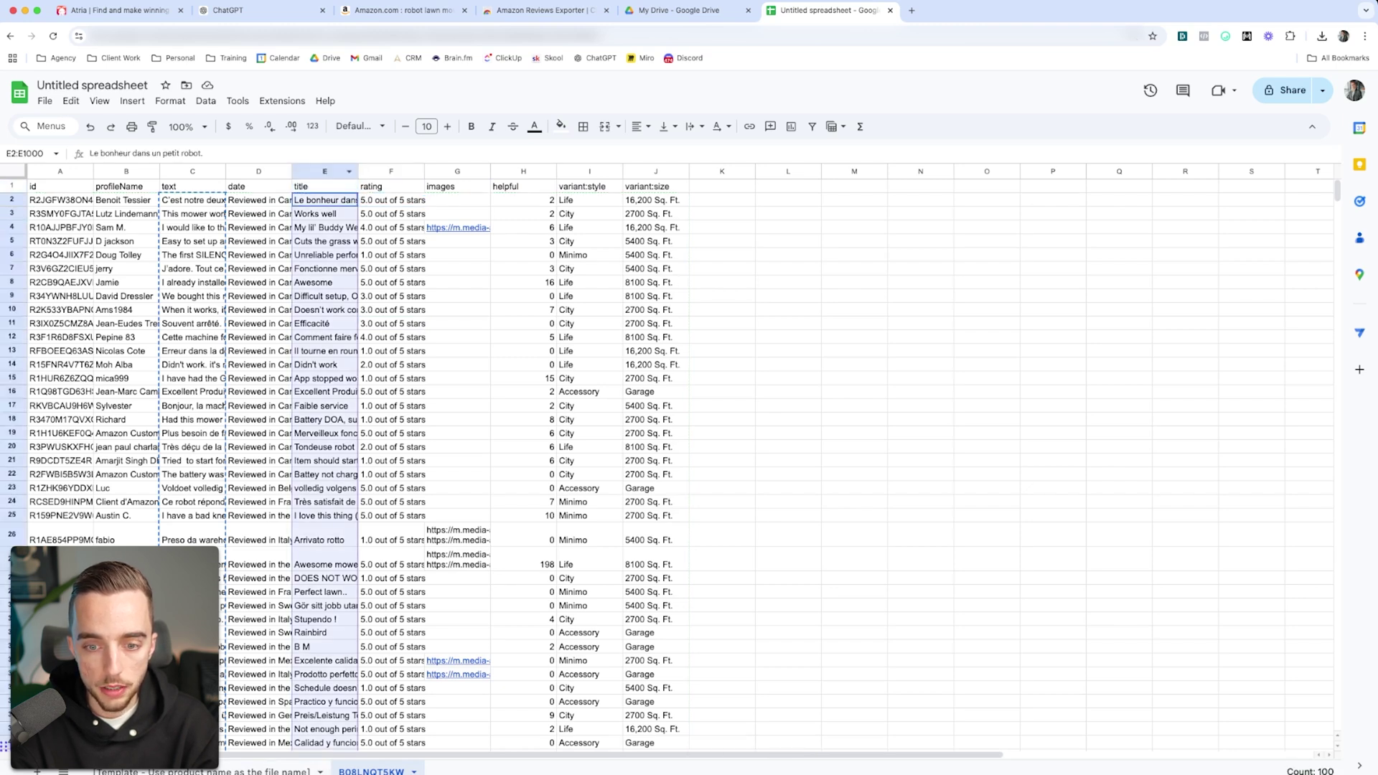
key(super+v)
click(60, 199)
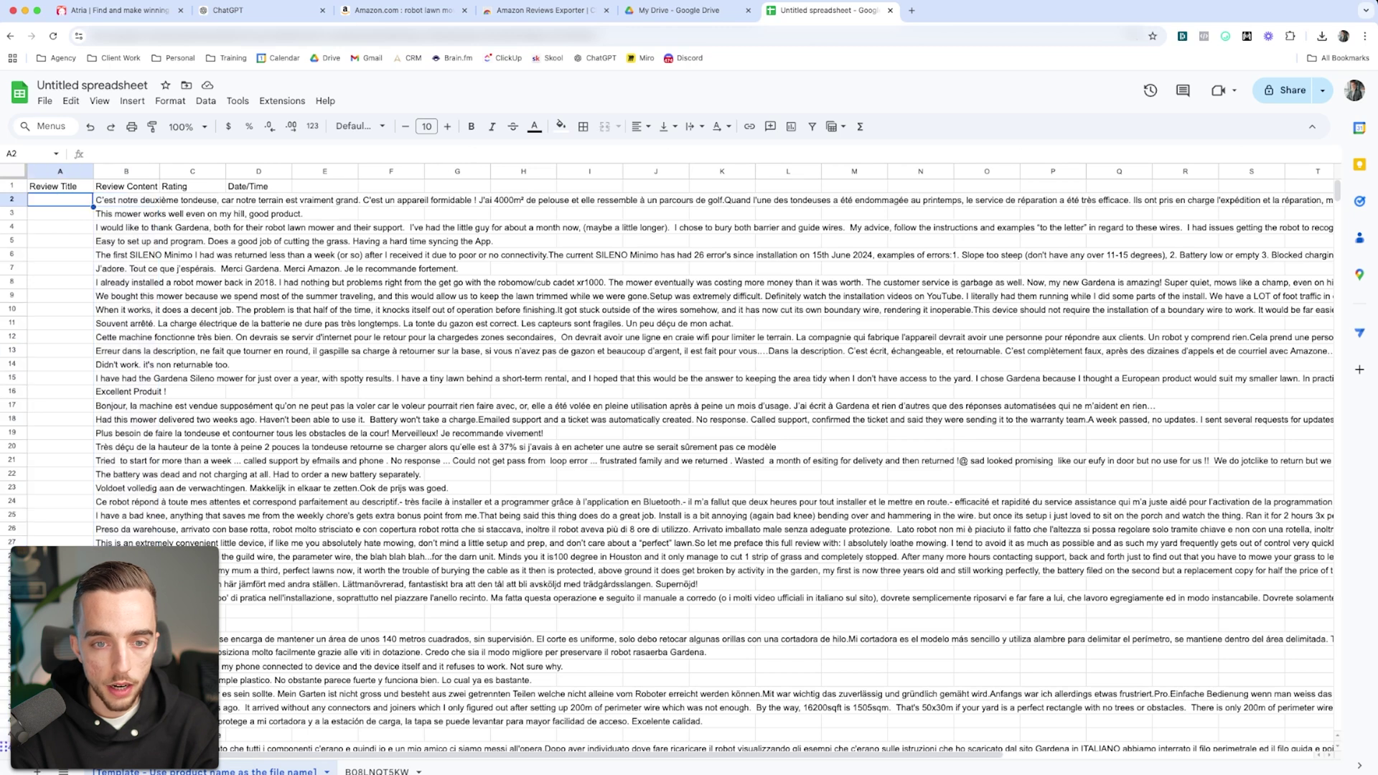
key(super+v)
Delete the Rating and Date/Time columns from the template sheet
click(192, 171)
shift+click(259, 171)
right_click(271, 172)
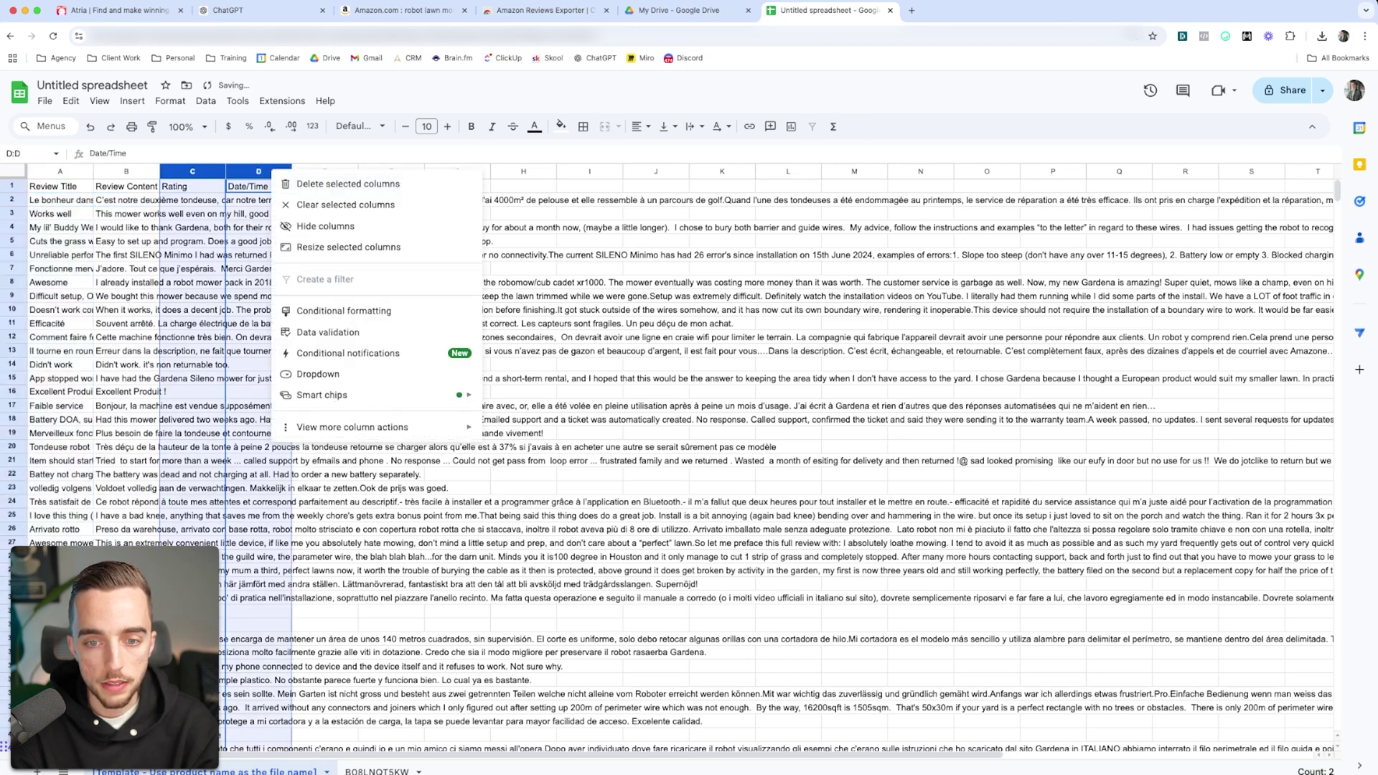
click(337, 183)
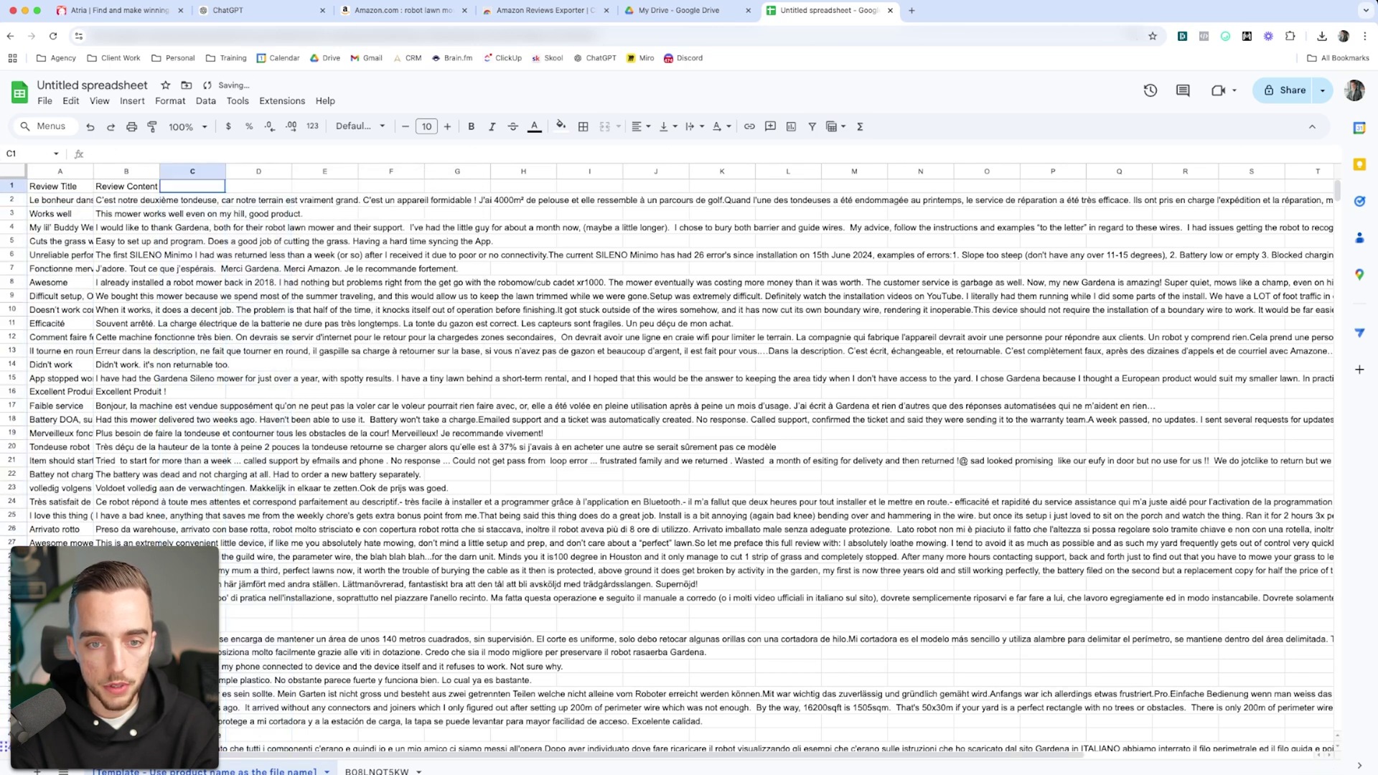
click(288, 284)
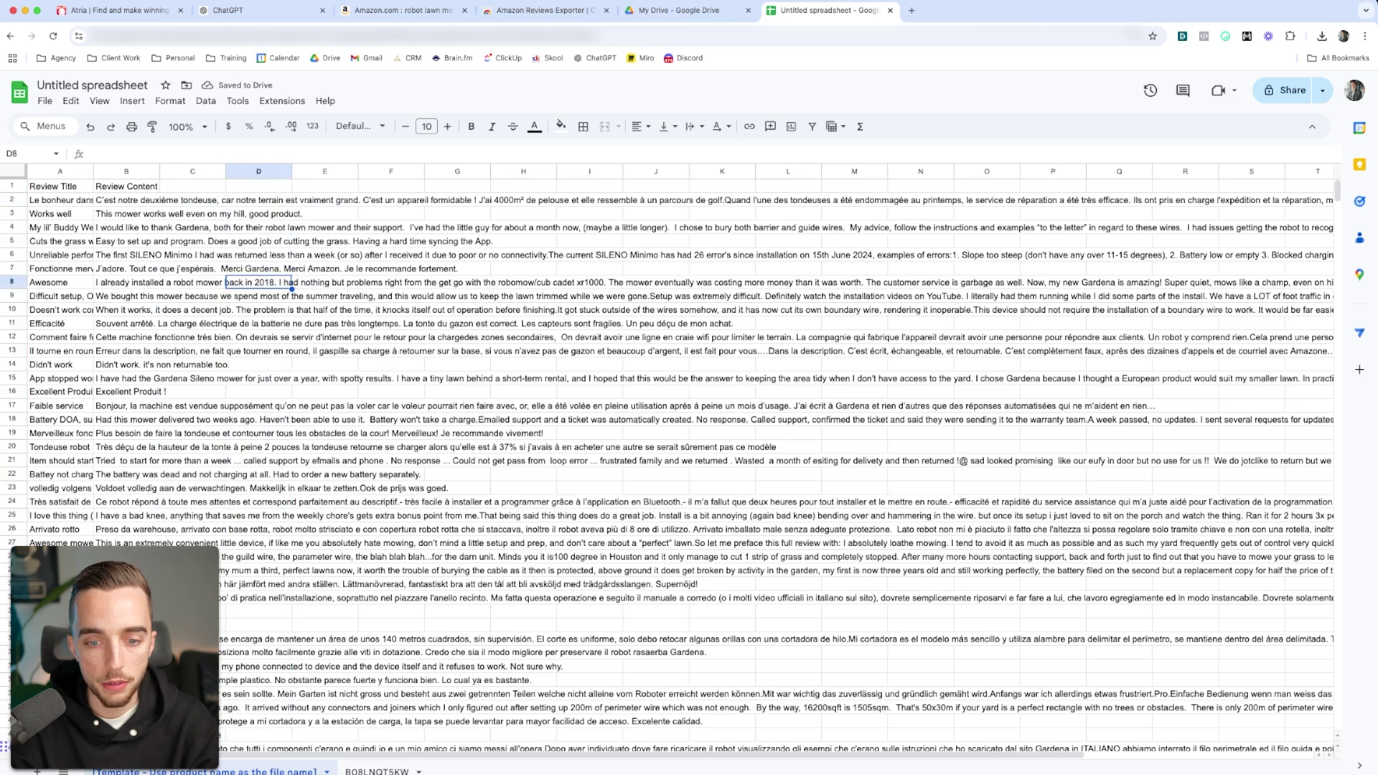
Download the filled template sheet as a CSV and submit it to Atria's AI review mining tool for analysis
click(45, 100)
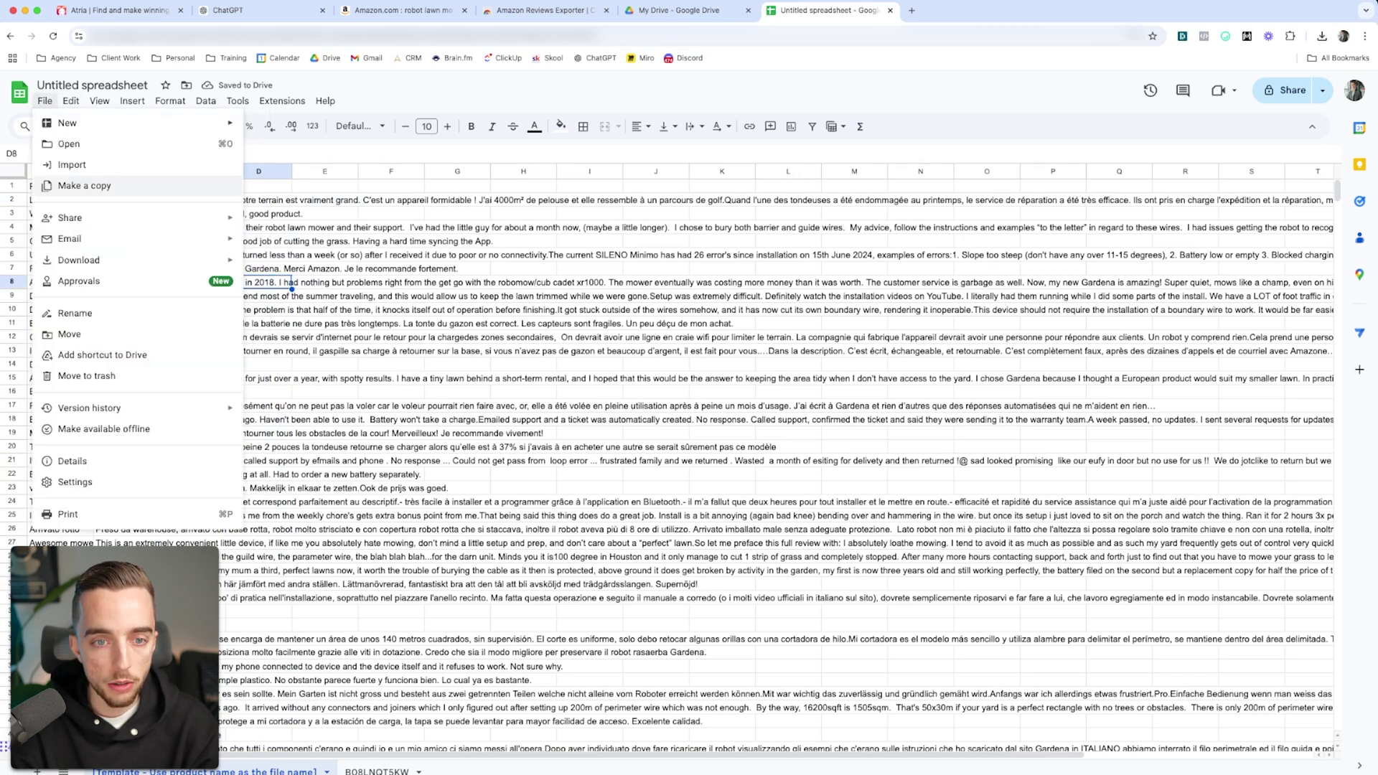
mouse_move(79, 260)
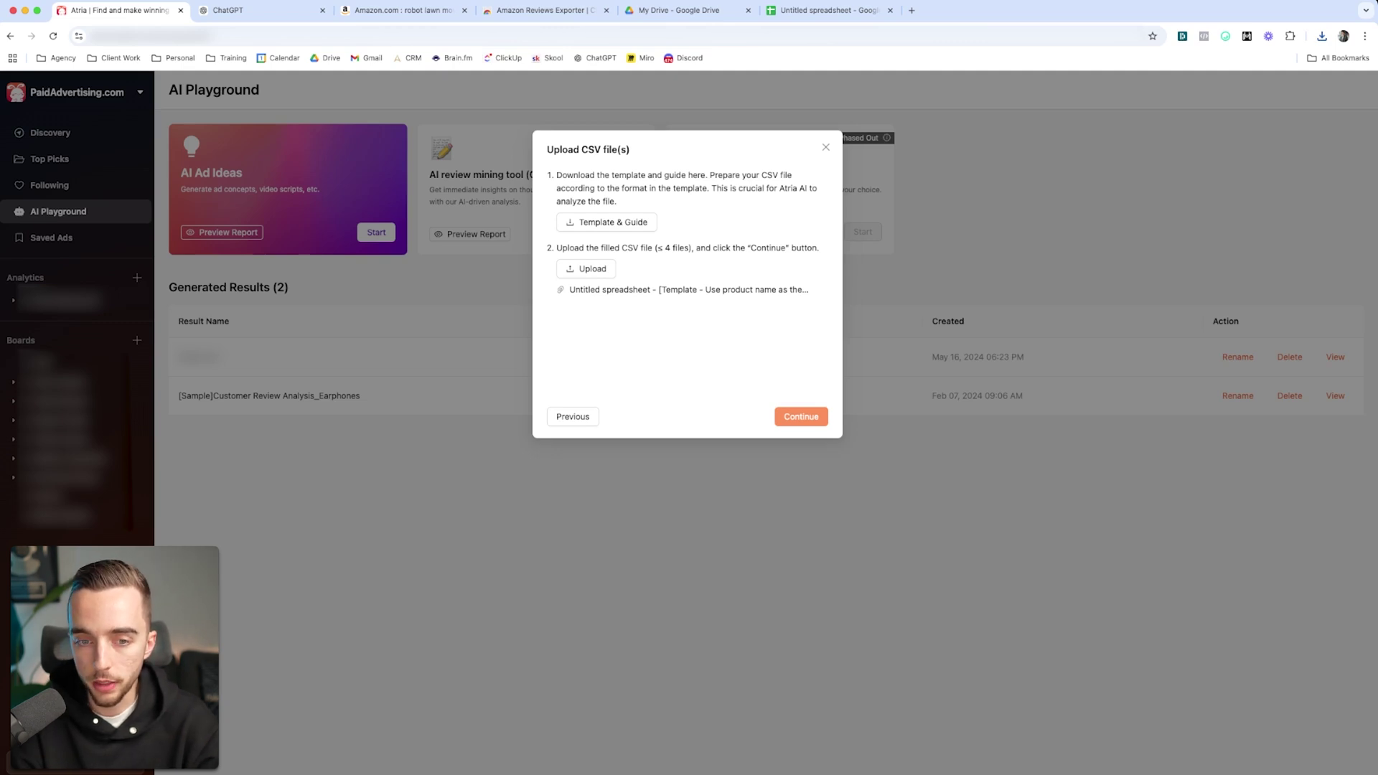
click(801, 416)
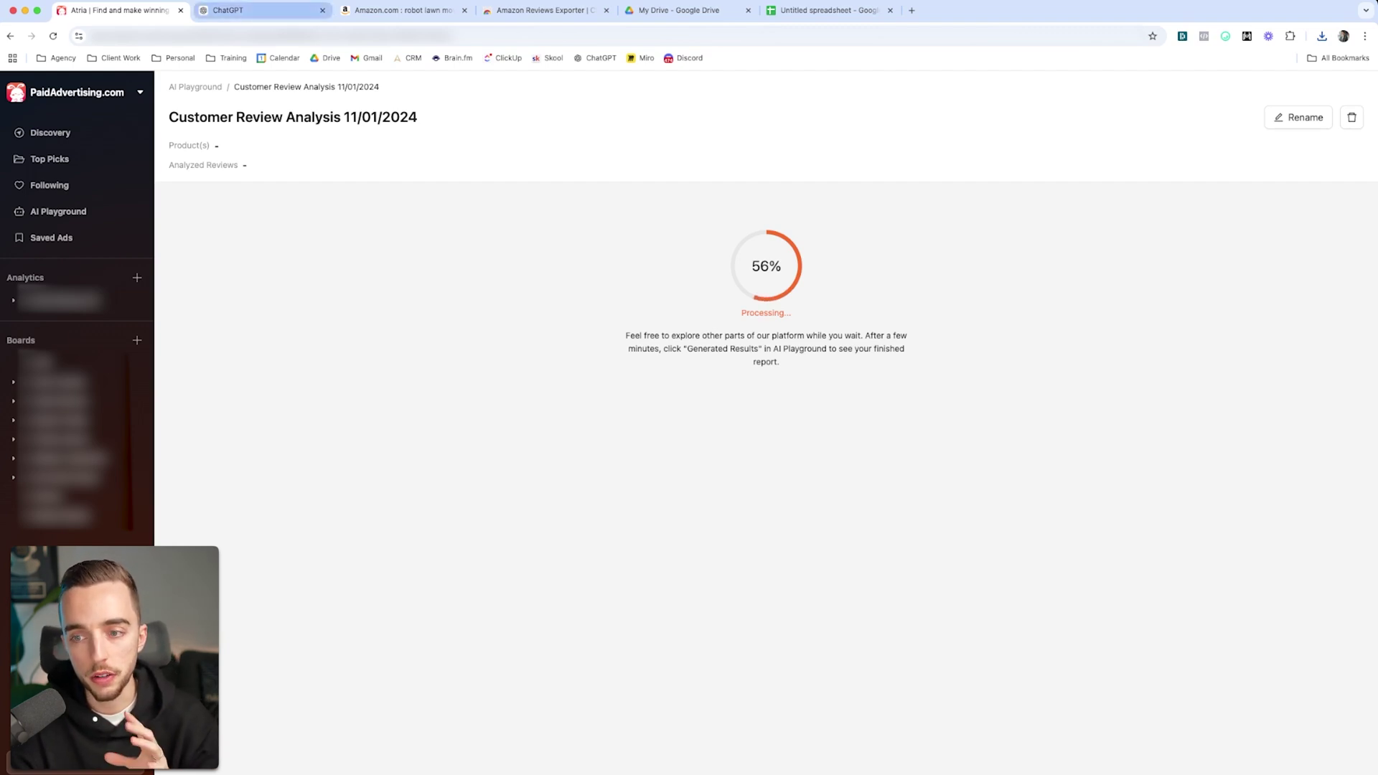
In ChatGPT, replace the translation prompt with questions on the robotic lawn mower reviews' top 5 mass market desires, market awareness level, persona, painpoints and purchase prompts
click(258, 10)
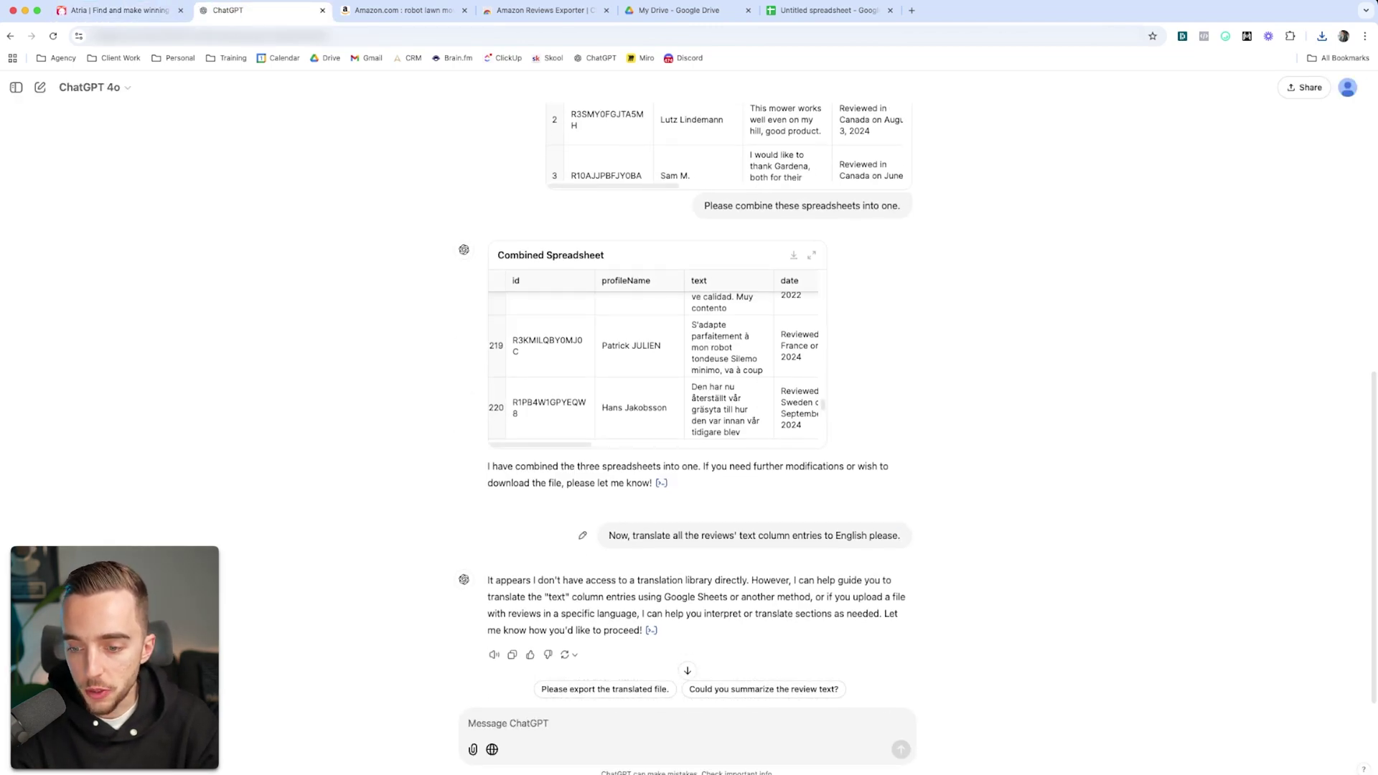
click(582, 535)
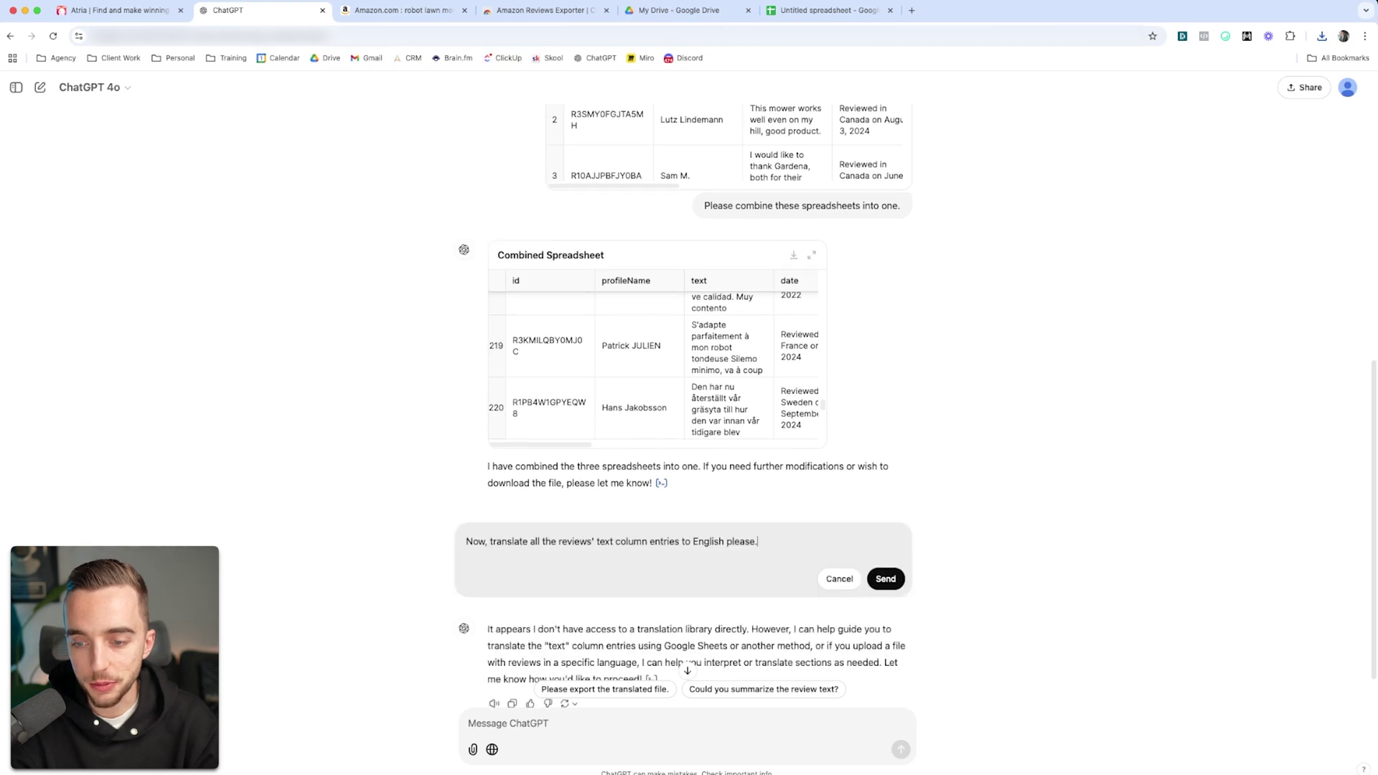
triple_click(664, 542)
key(BackSpace)
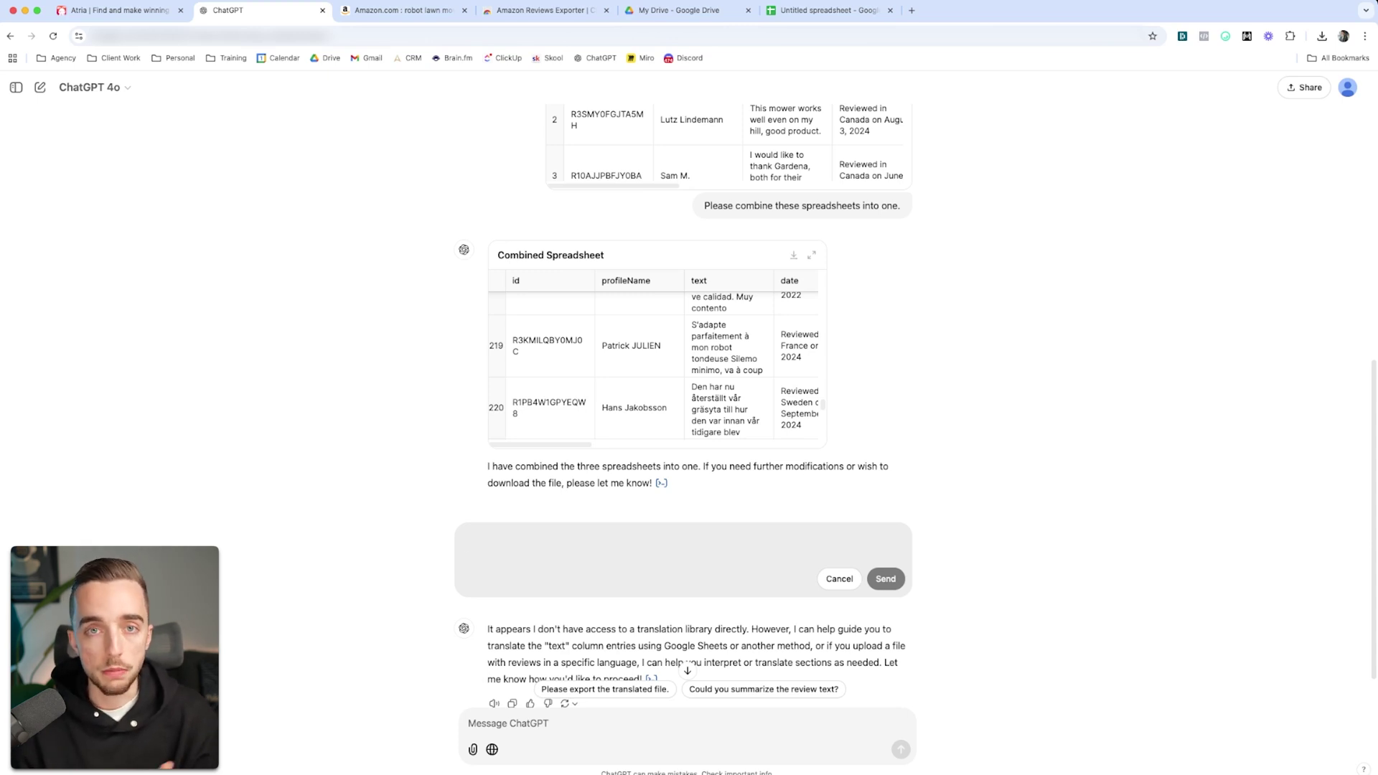
key(Return)
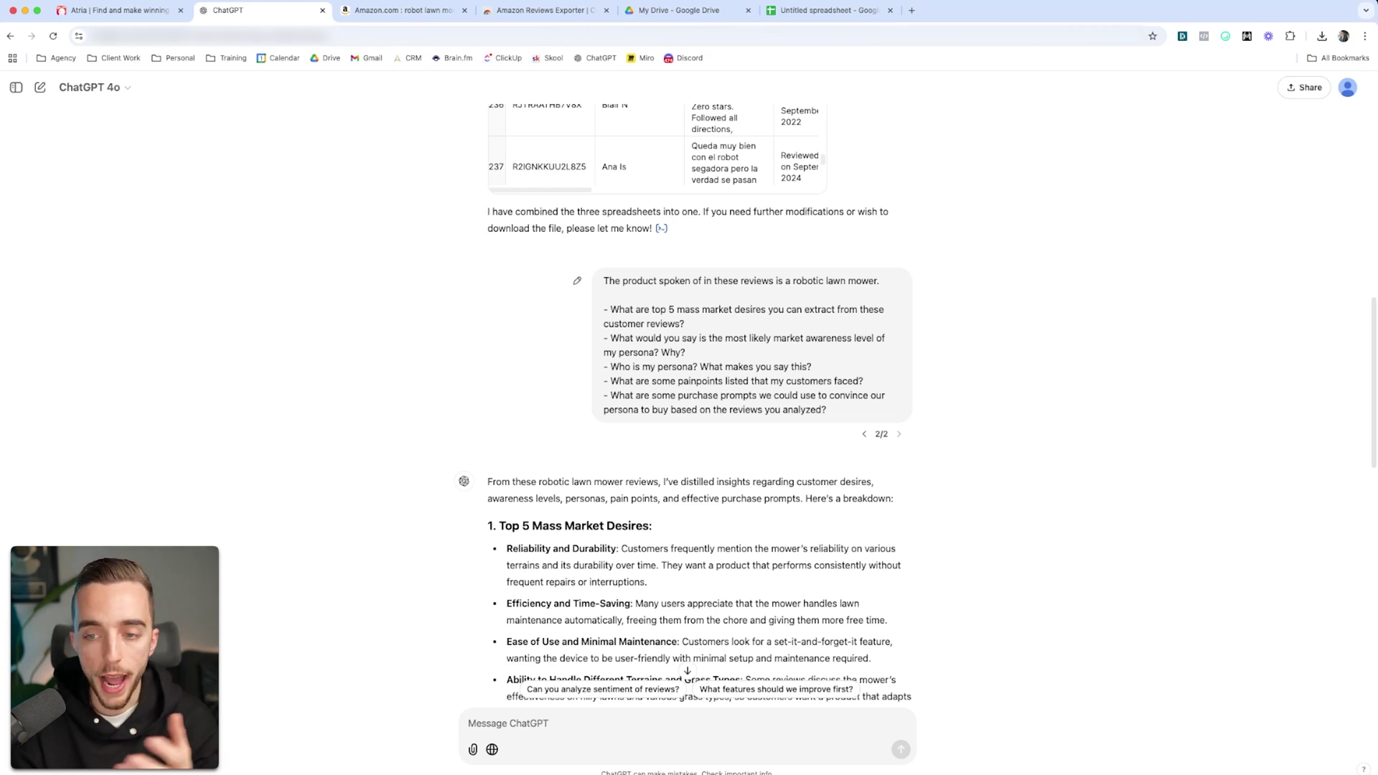
Read through the Top 5 Mass Market Desires in the answer, including Ease of Use and Minimal Maintenance
scroll(689, 402, down, 3)
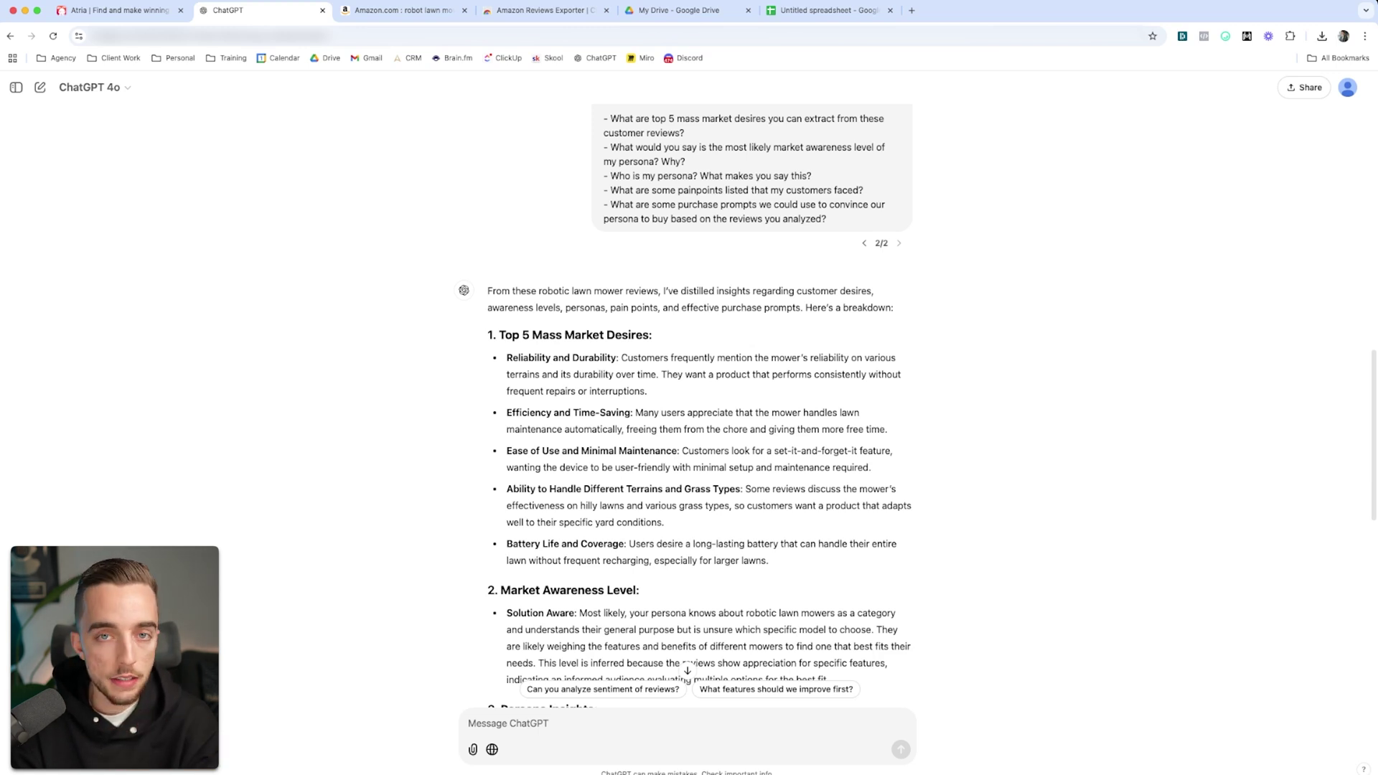
drag(769, 560, 507, 356)
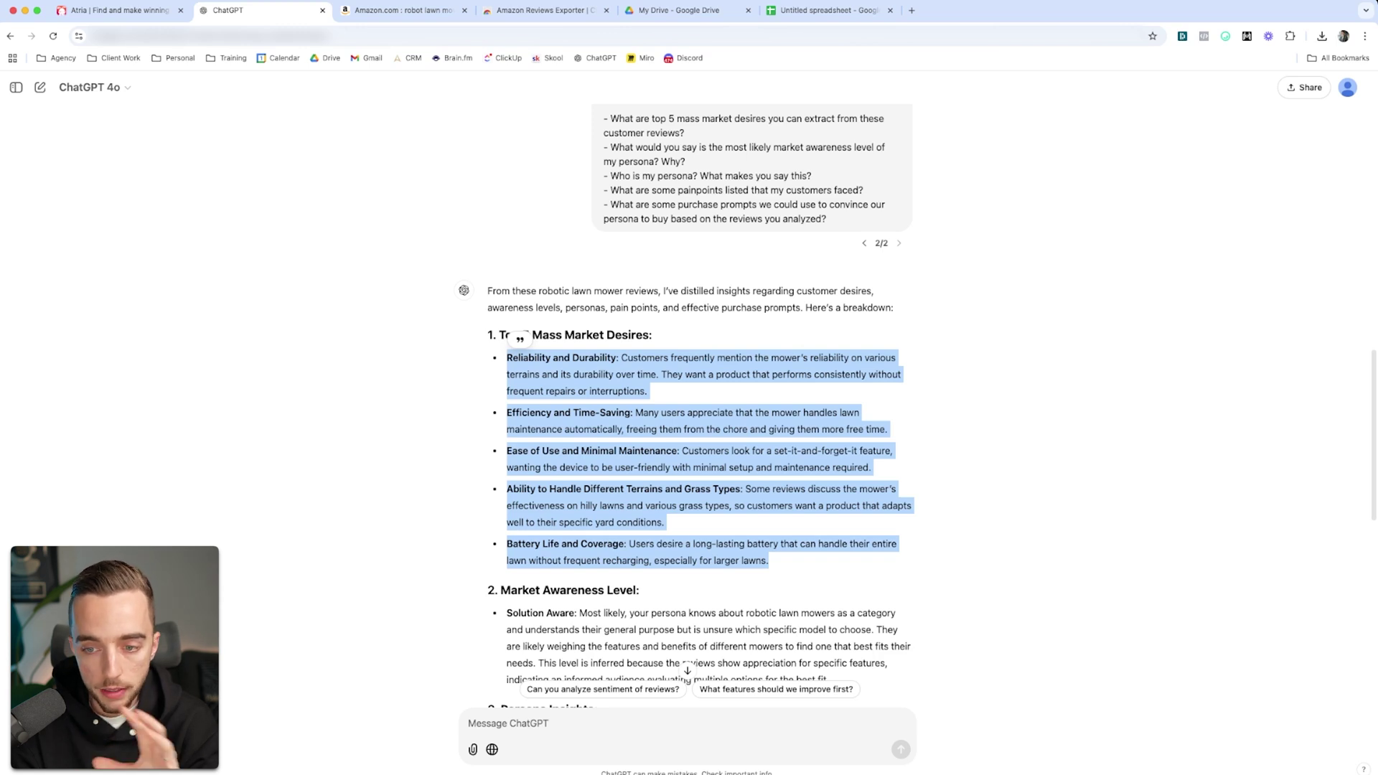
key(Escape)
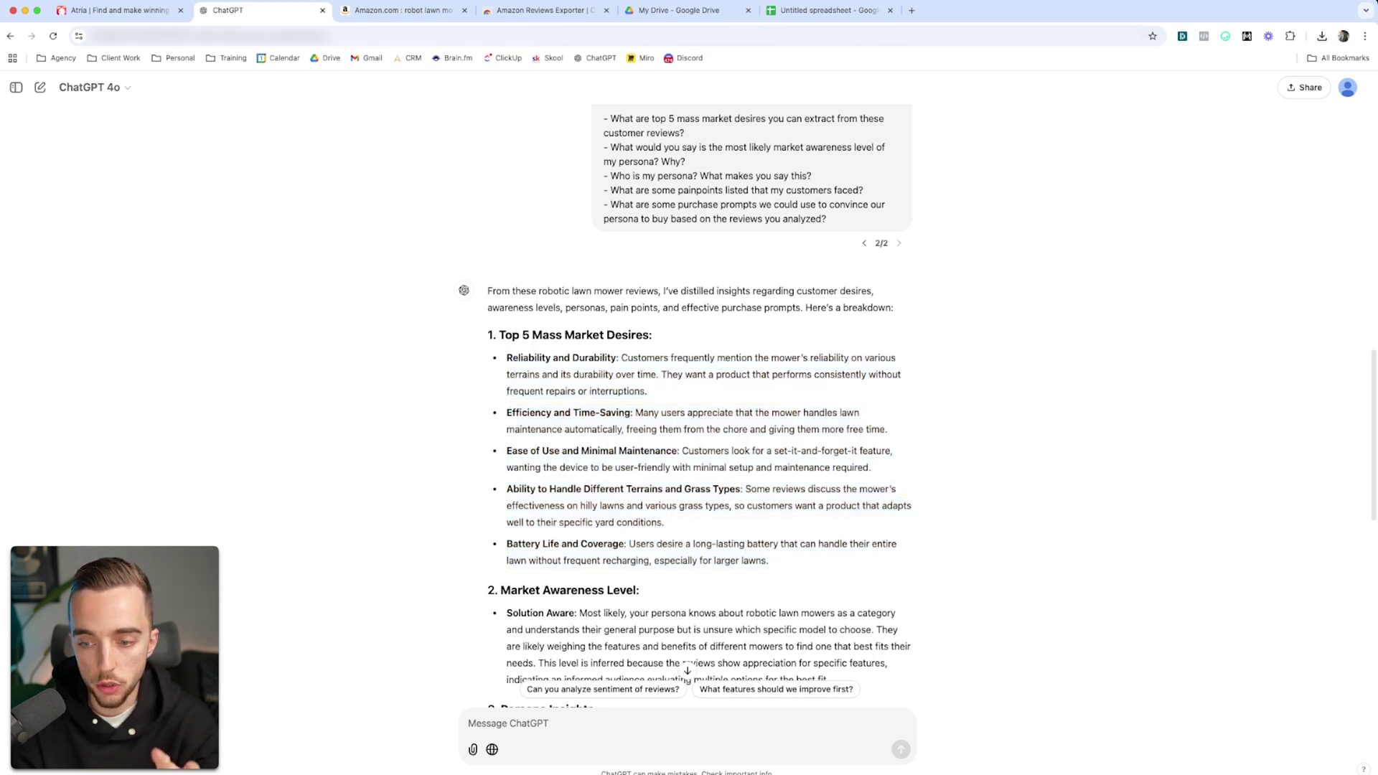
triple_click(567, 543)
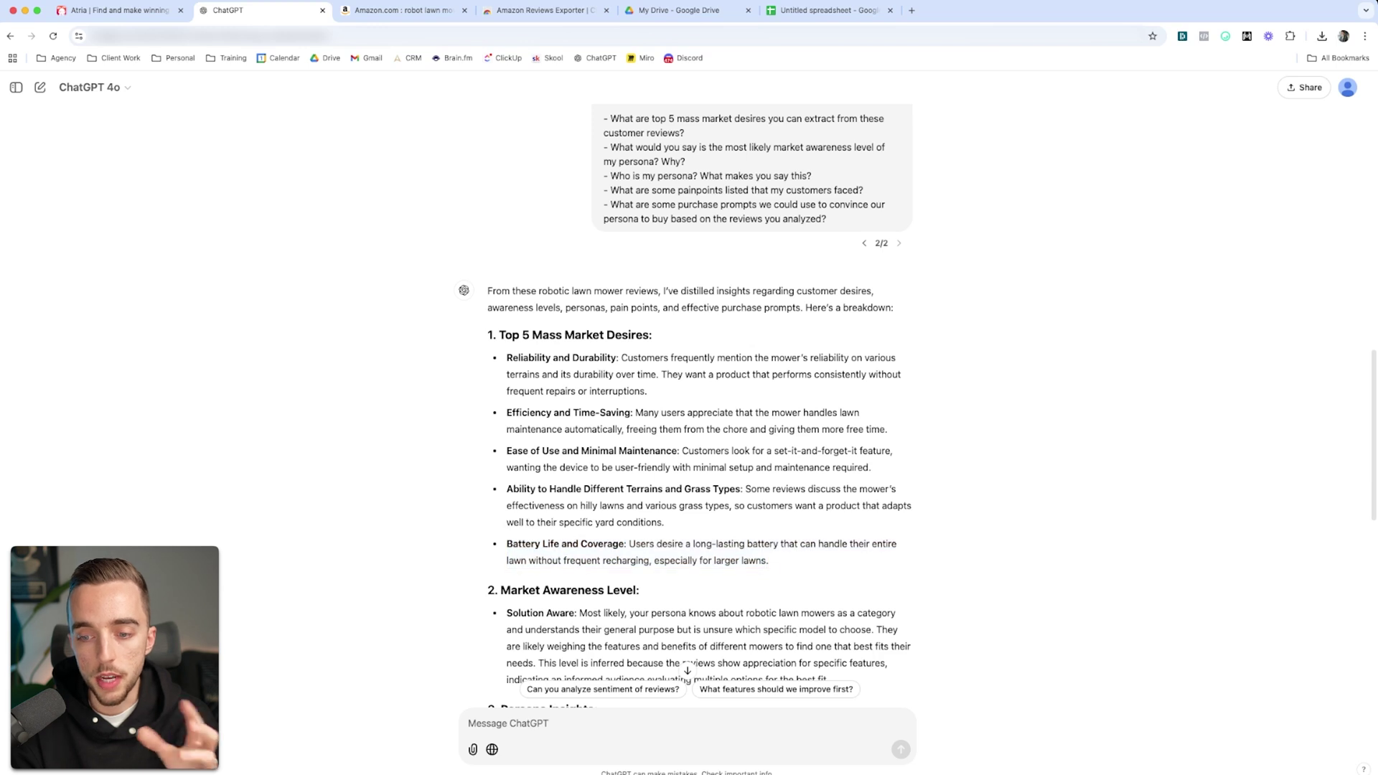
drag(664, 523, 507, 488)
key(Escape)
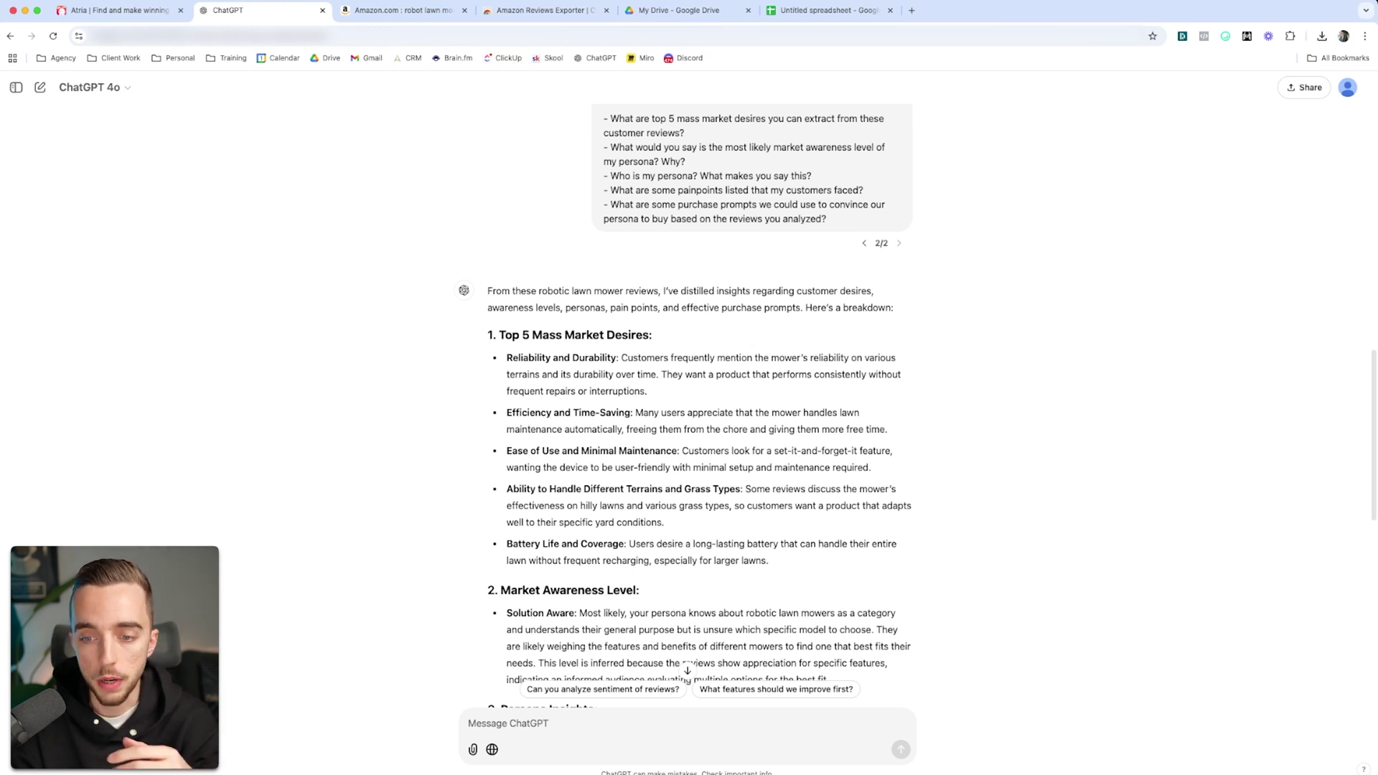
drag(506, 450, 677, 451)
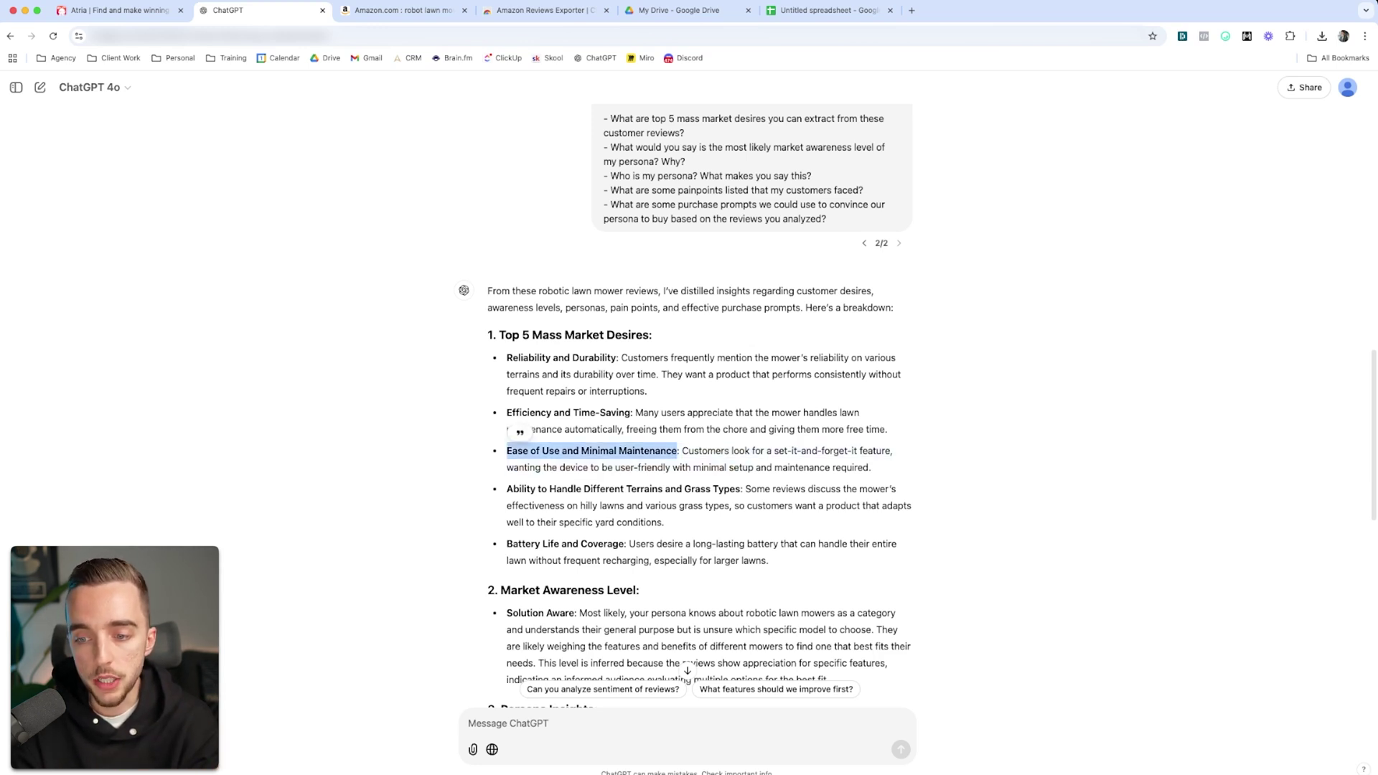
click(520, 436)
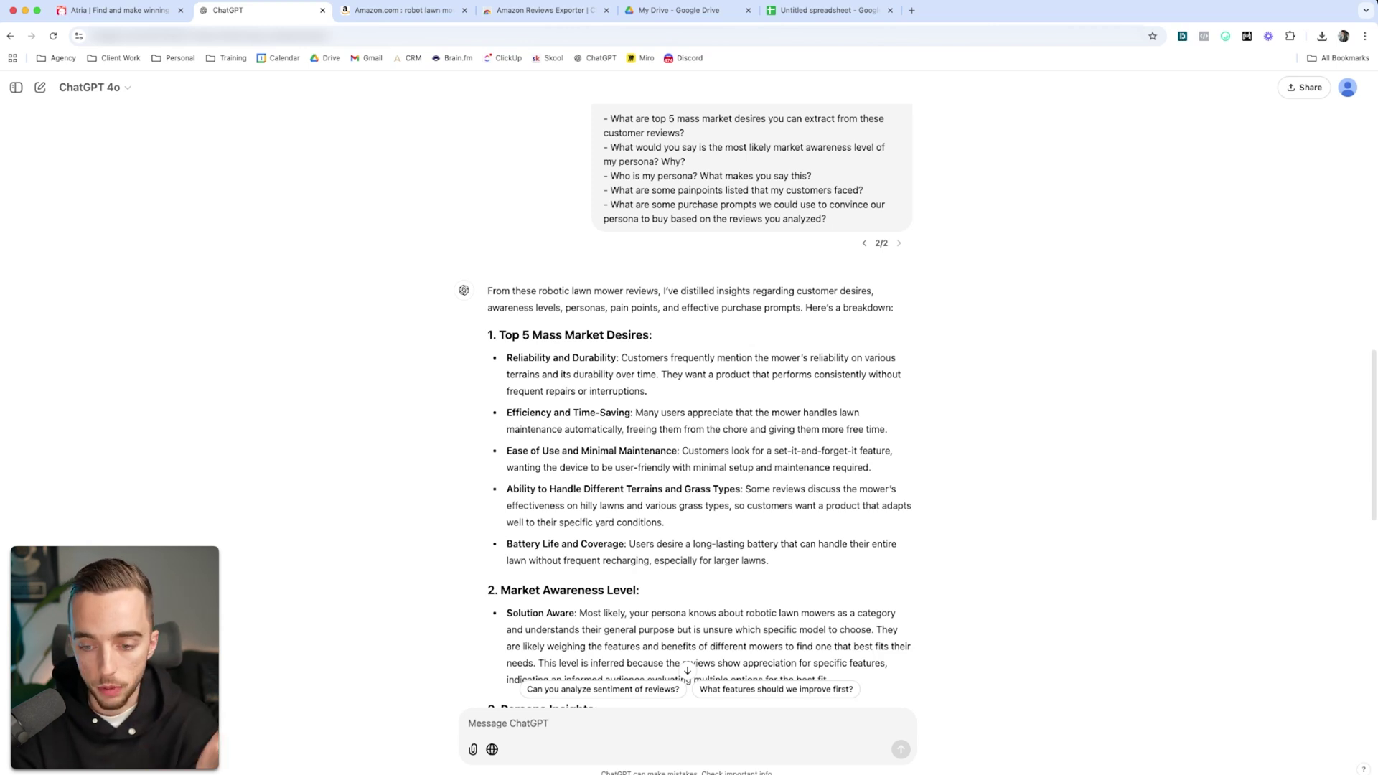
Read the answer's Market Awareness Level and Persona Insights sections
scroll(686, 405, down, 3)
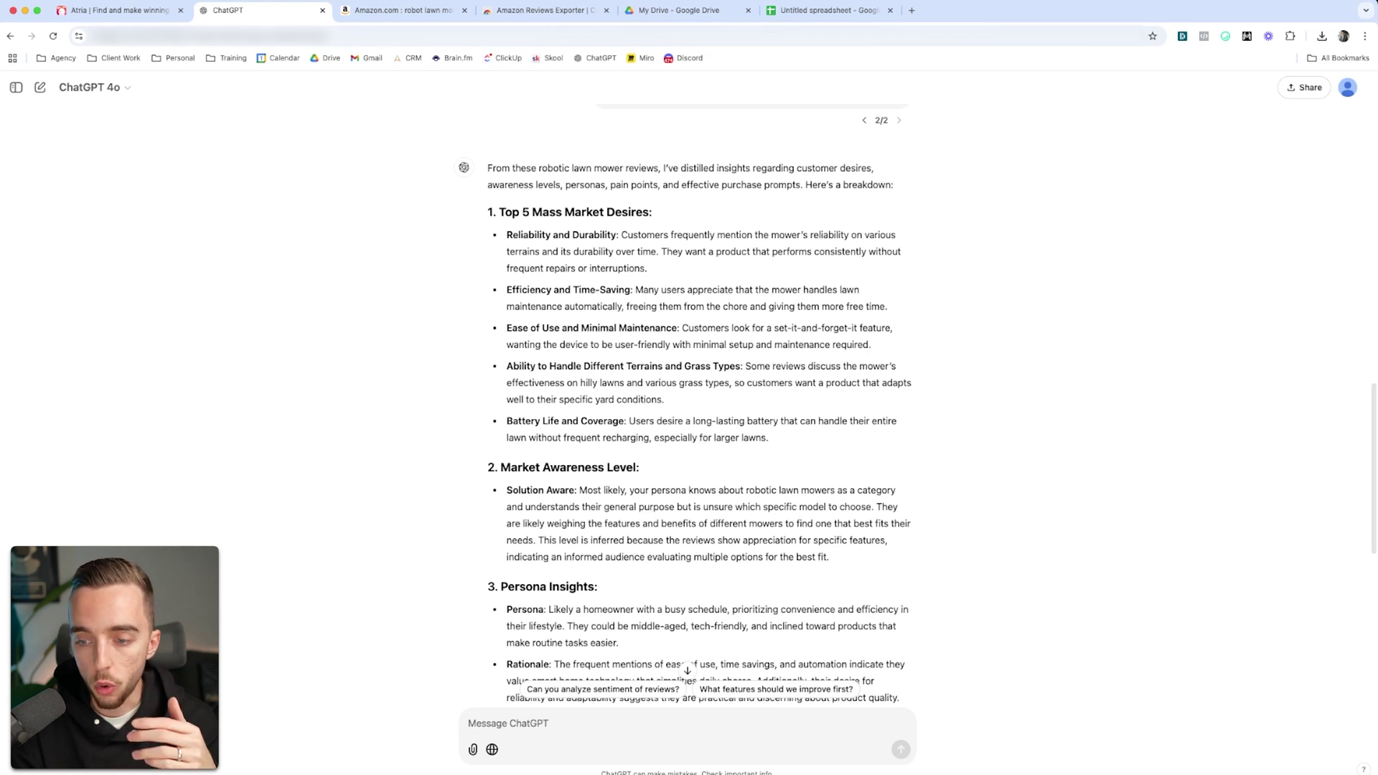
scroll(689, 402, down, 3)
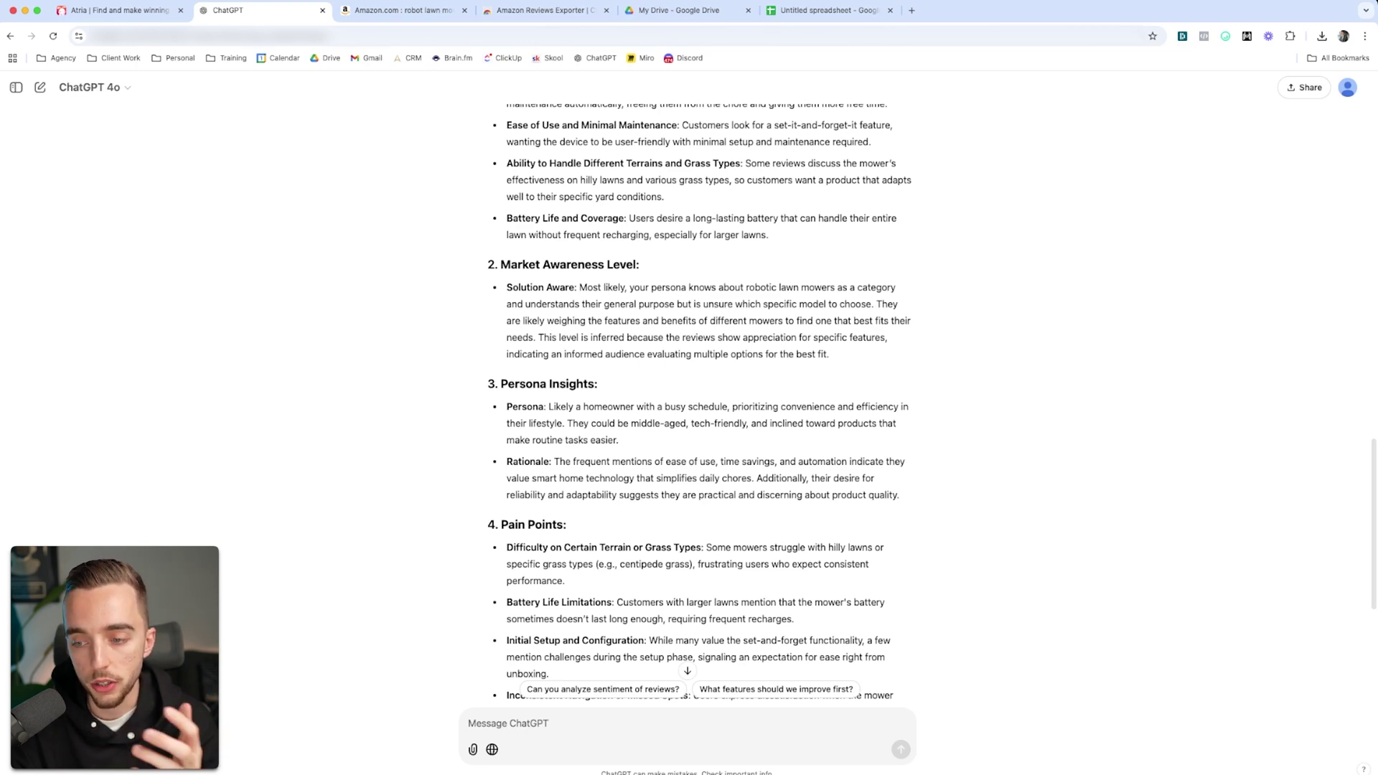
scroll(689, 395, down, 3)
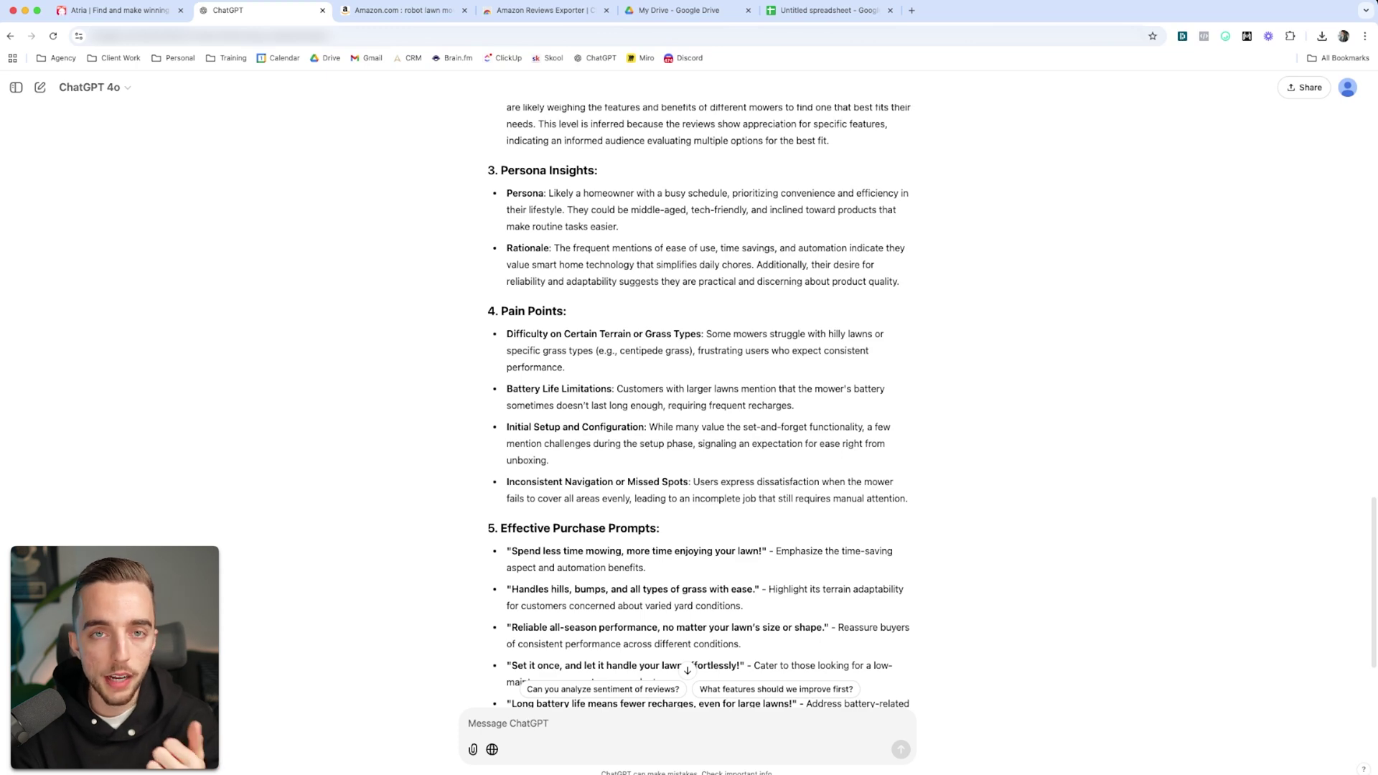
scroll(689, 395, up, 2)
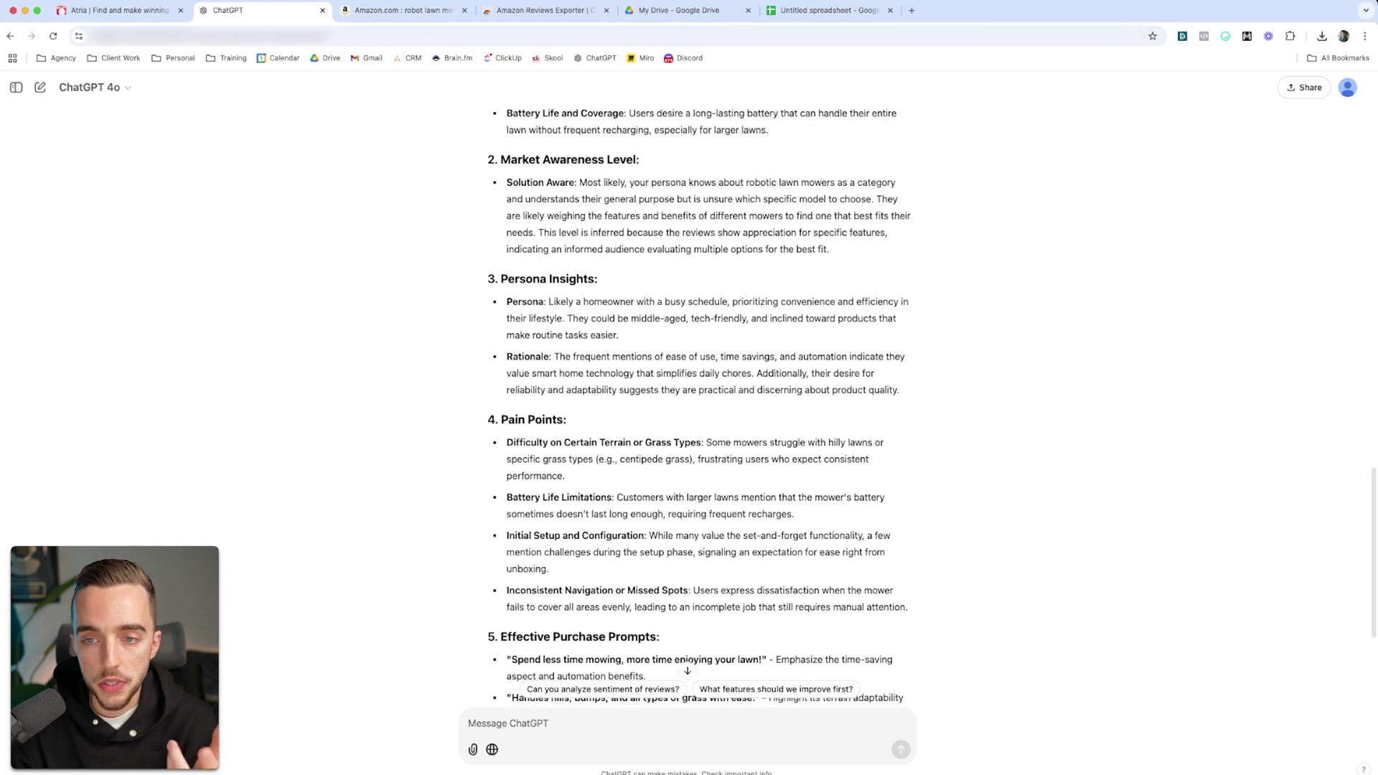
scroll(700, 402, up, 4)
scroll(700, 402, down, 6)
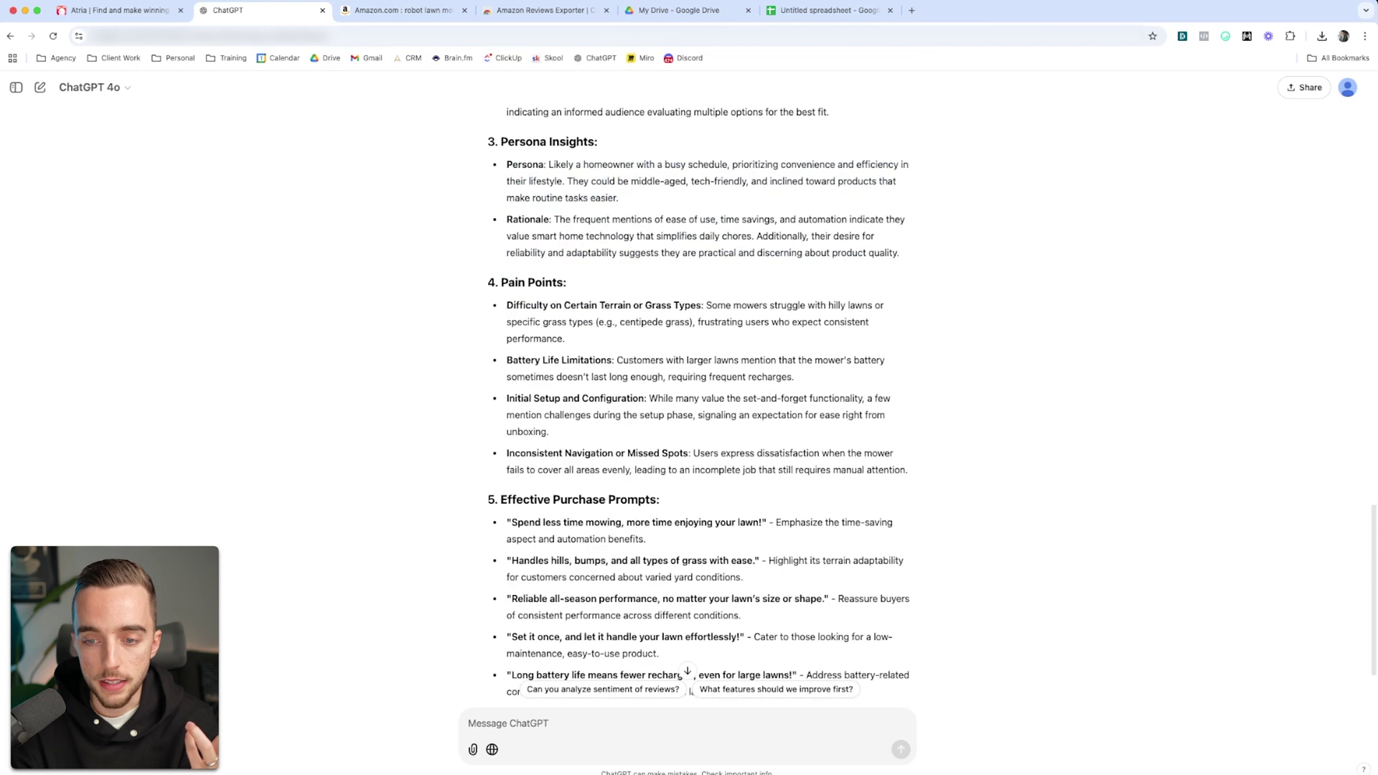
Examine the Pain Points section and compare it with the Top 5 Mass Market Desires
drag(506, 276, 909, 449)
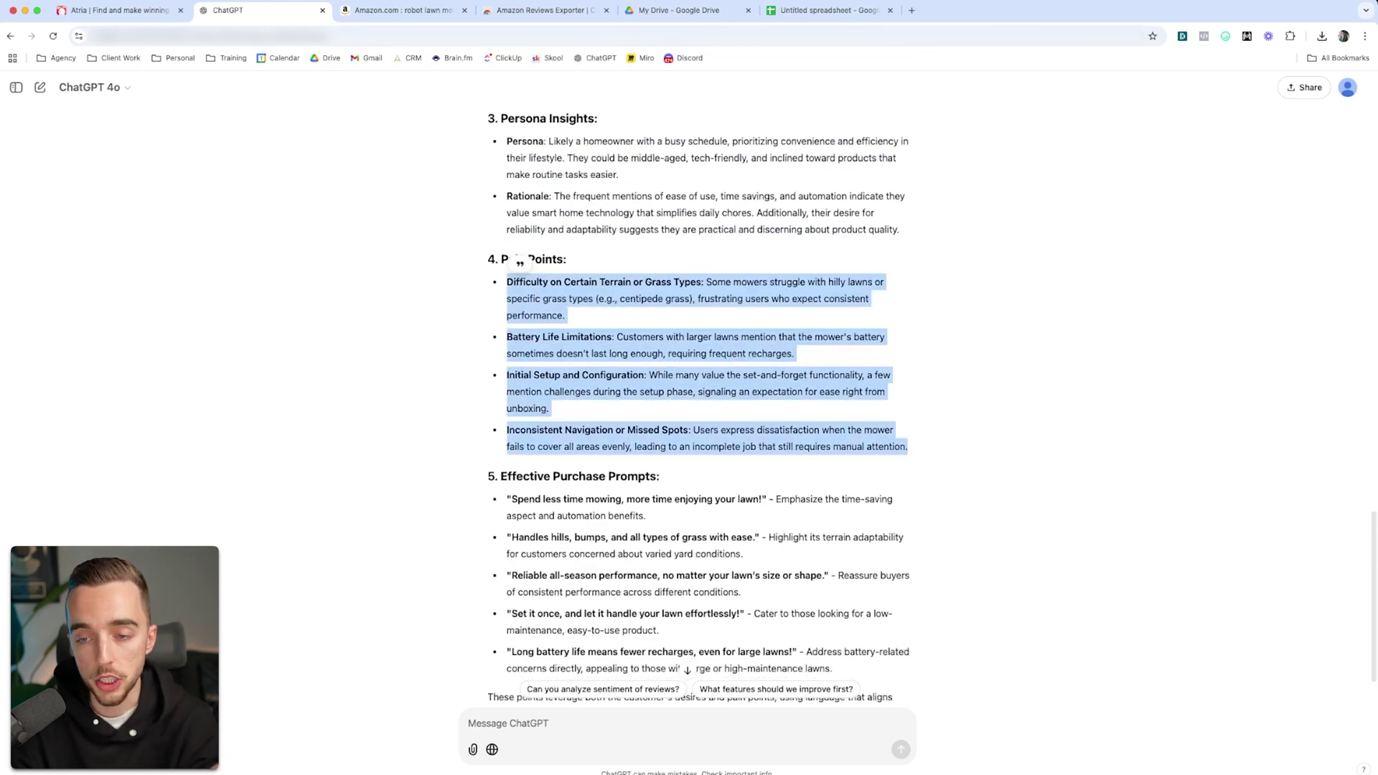
drag(507, 282, 565, 316)
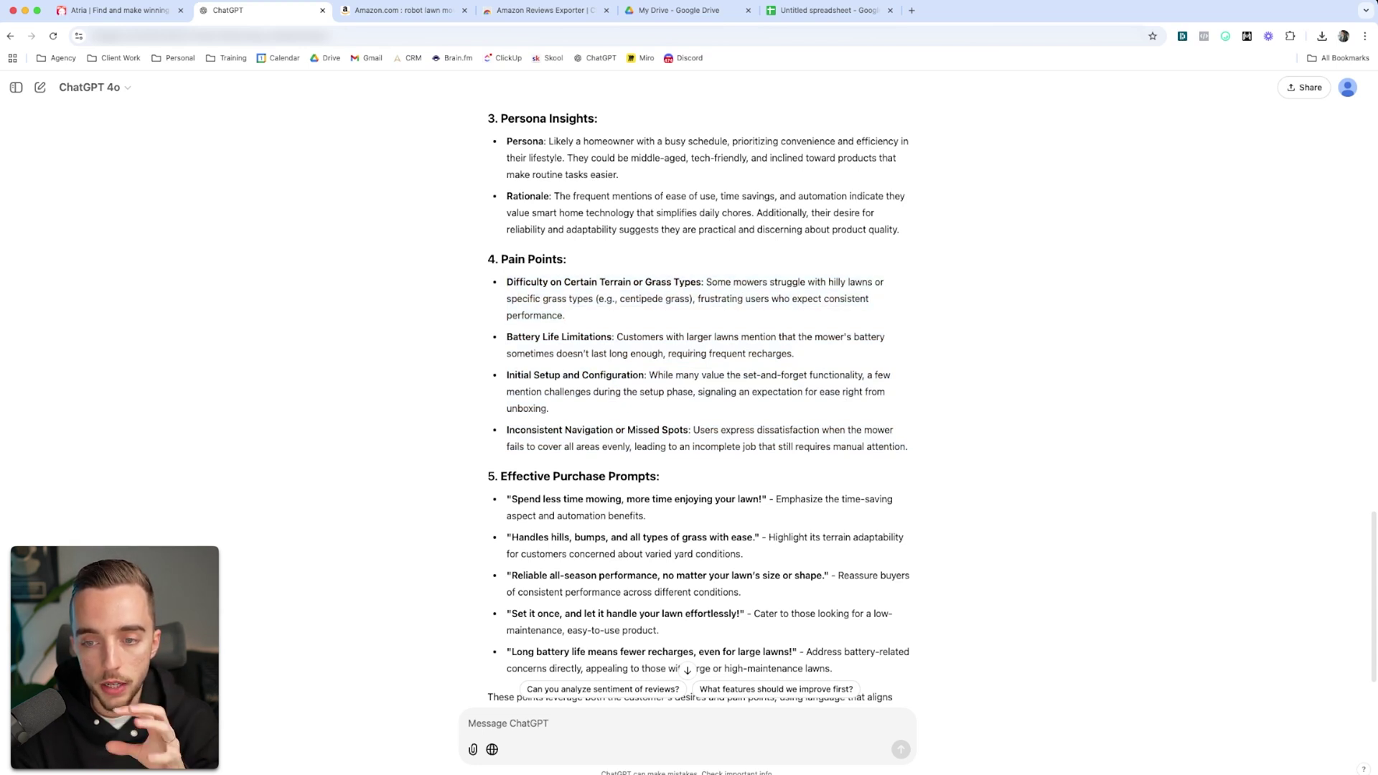
drag(506, 282, 706, 282)
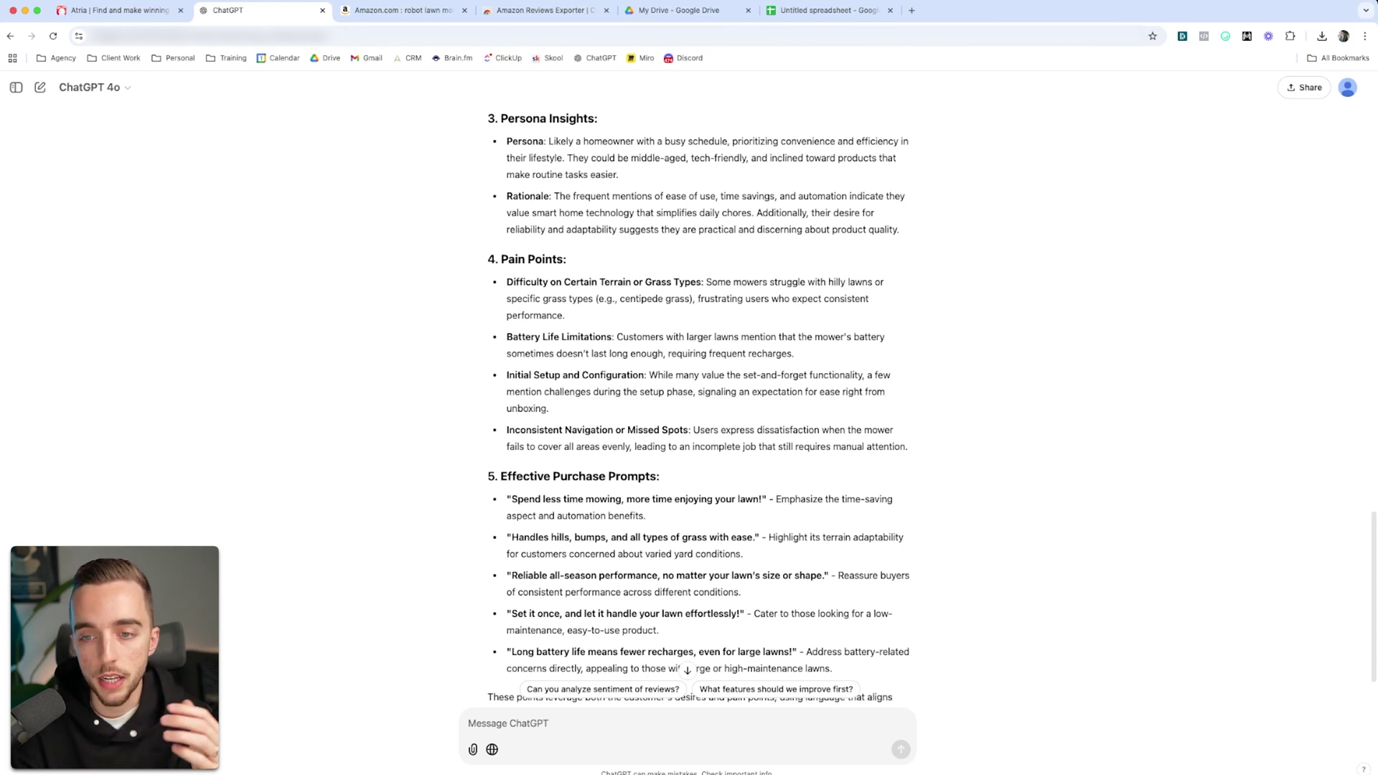
scroll(699, 402, up, 5)
drag(769, 331, 488, 106)
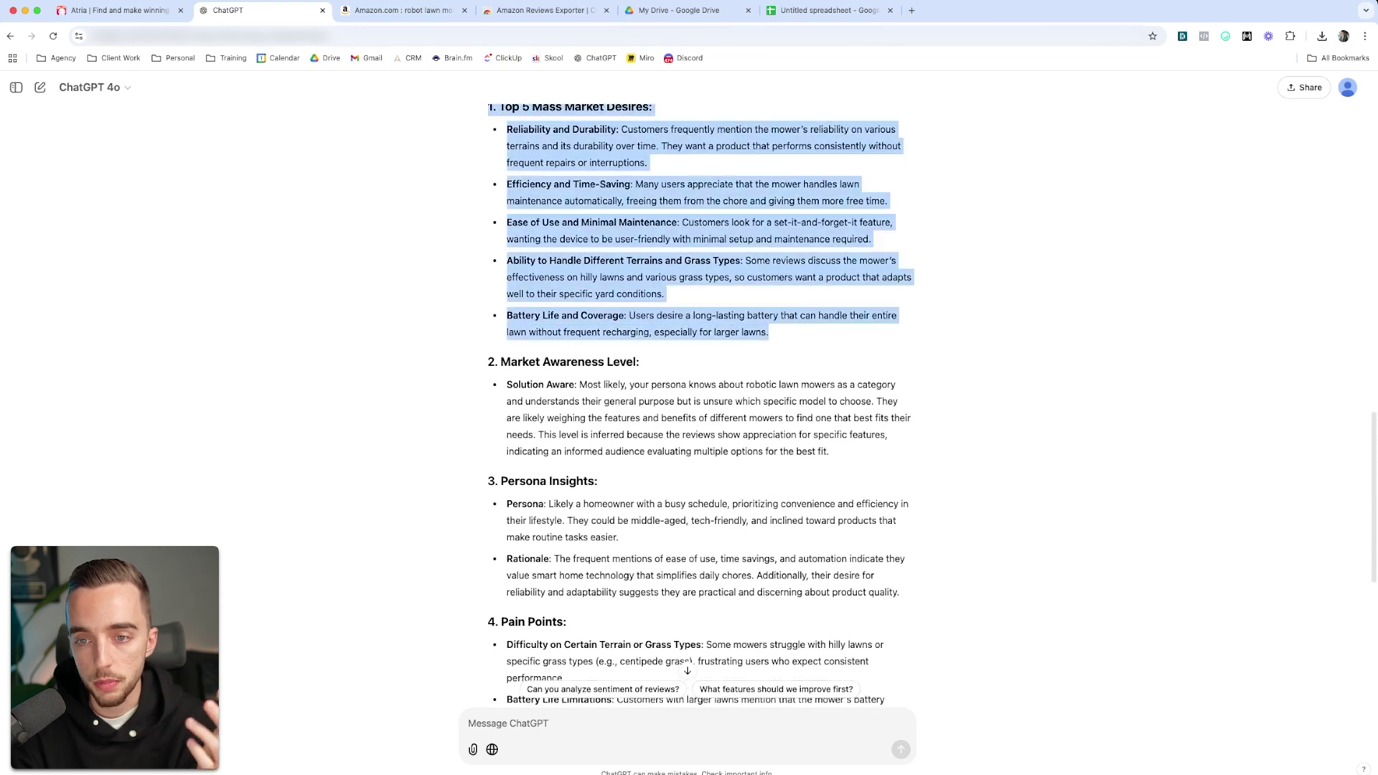
Review the Effective Purchase Prompts alongside the rest of the answer, and switch to Atria's Customer Review Analysis 11/01/2024
scroll(698, 401, down, 6)
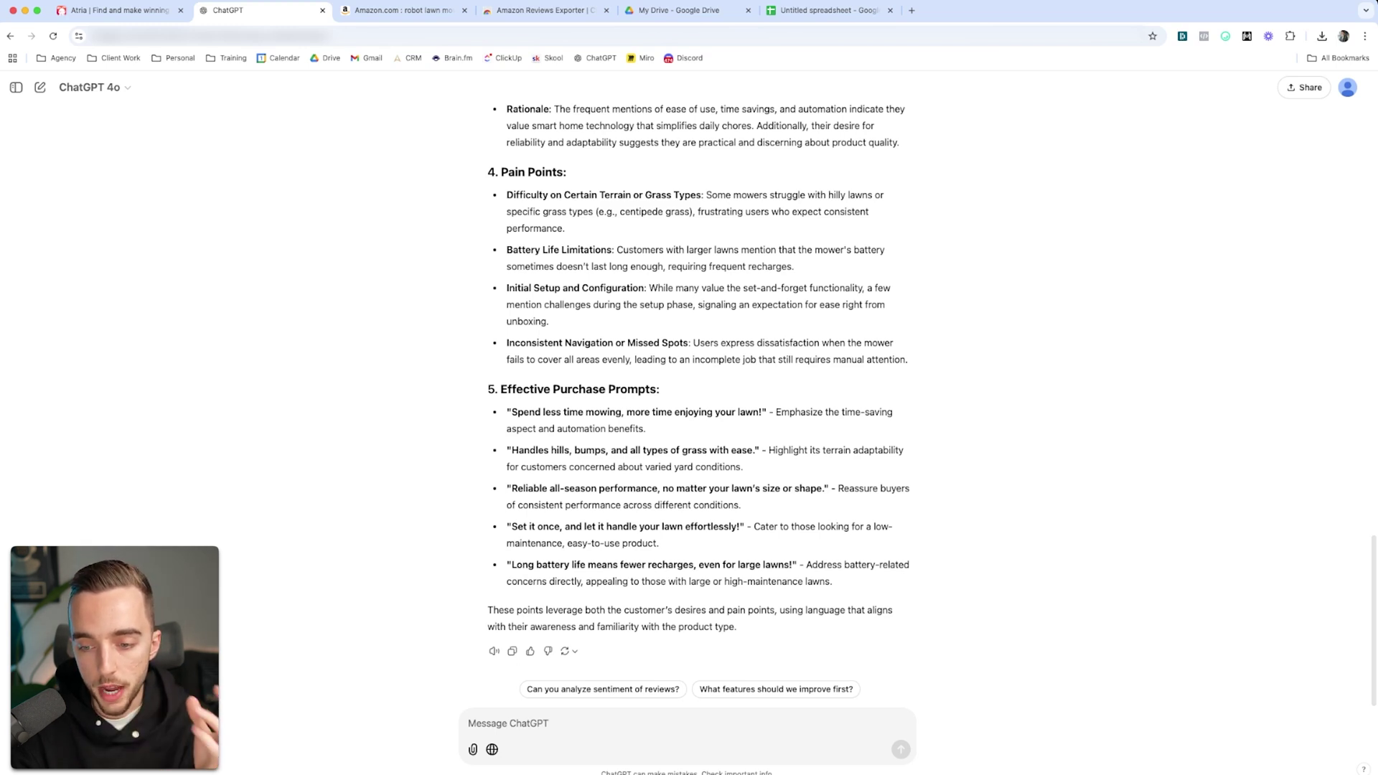
drag(832, 581, 500, 389)
scroll(686, 402, up, 15)
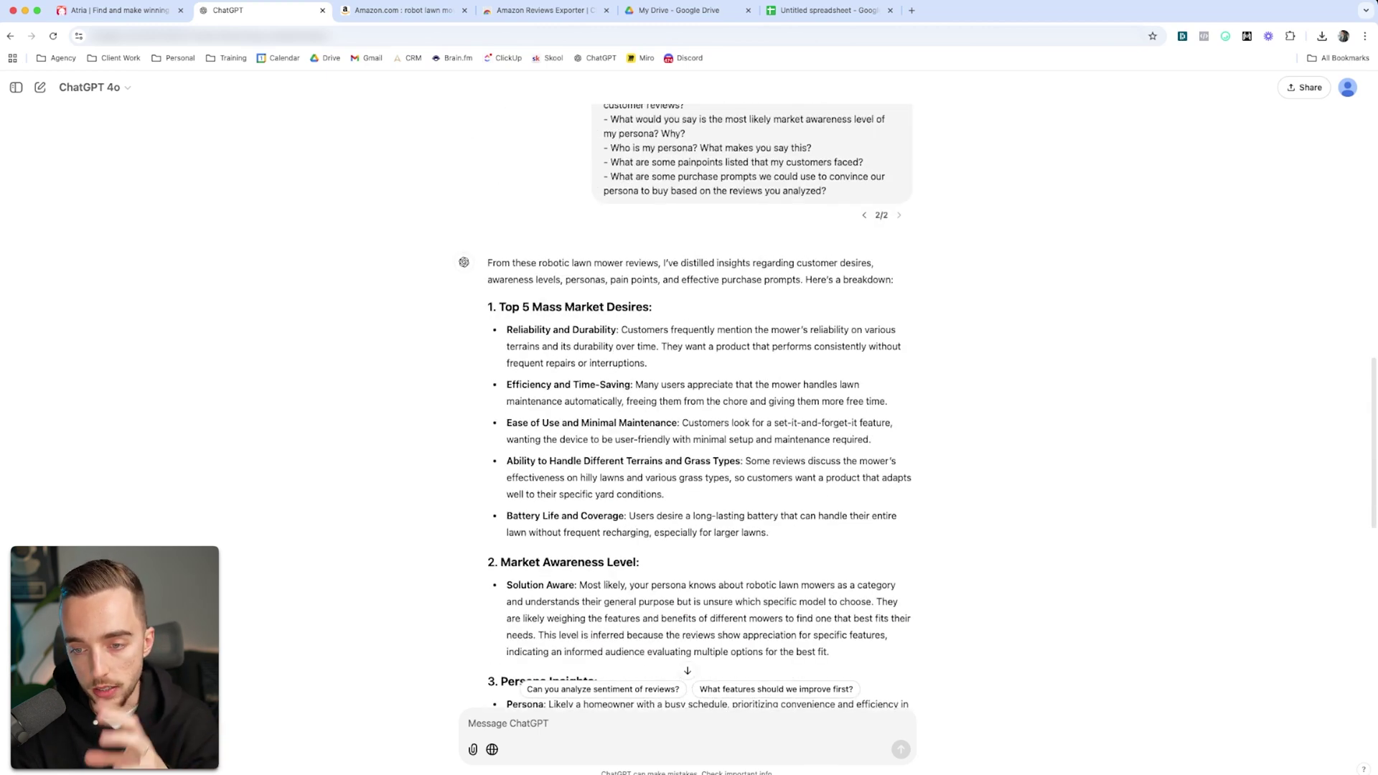
scroll(685, 402, down, 10)
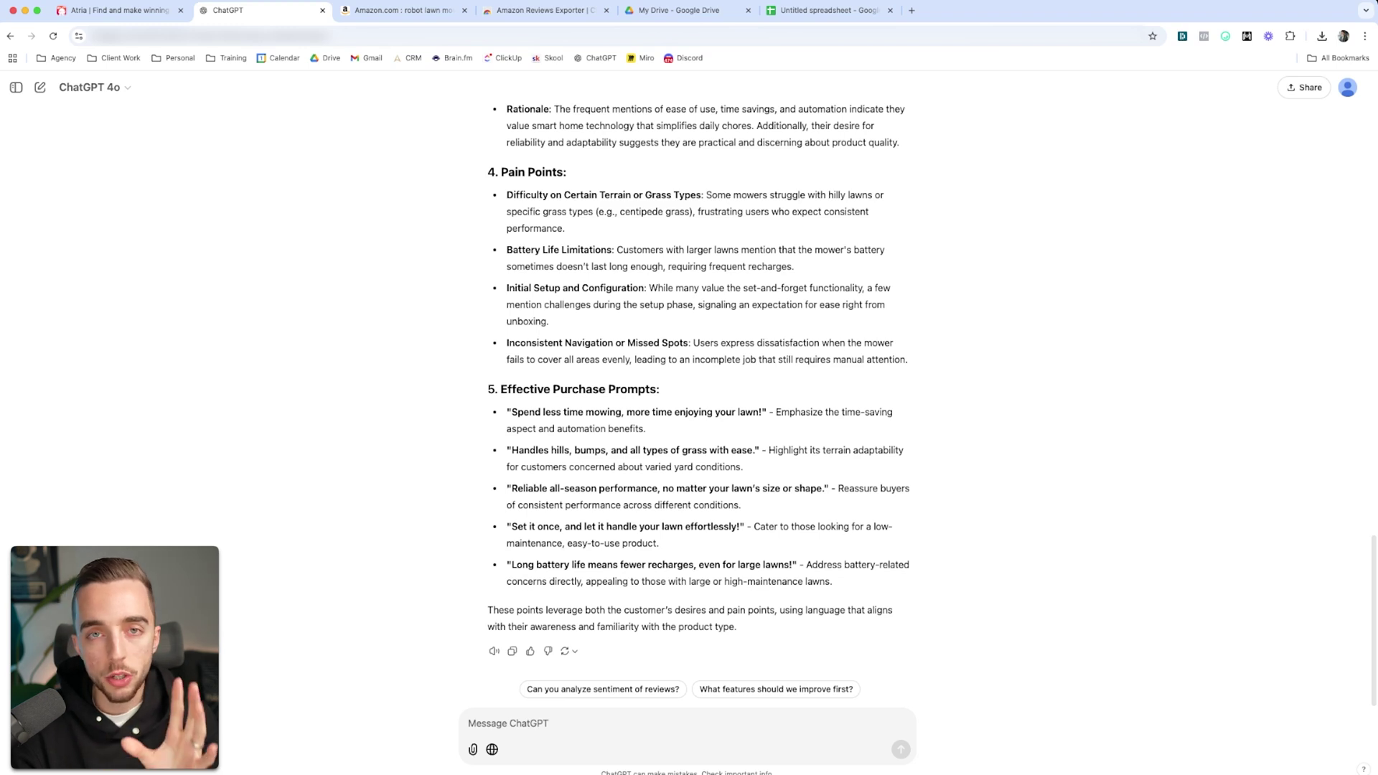
key(ctrl+shift+Tab)
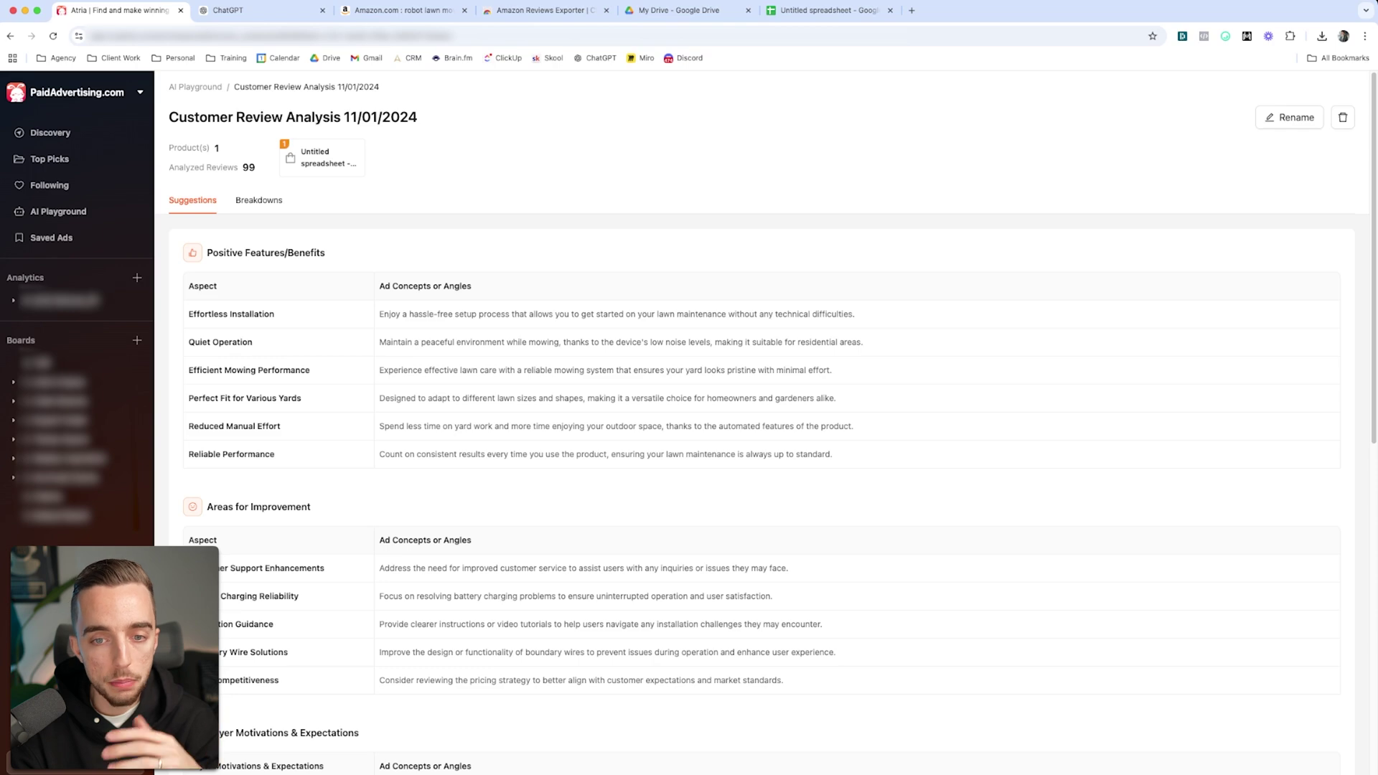
Skim all Suggestions tables in the review analysis, from Positive Features/Benefits through Areas for Improvement and Buyer Motivations to Use Cases
scroll(761, 488, down, 3)
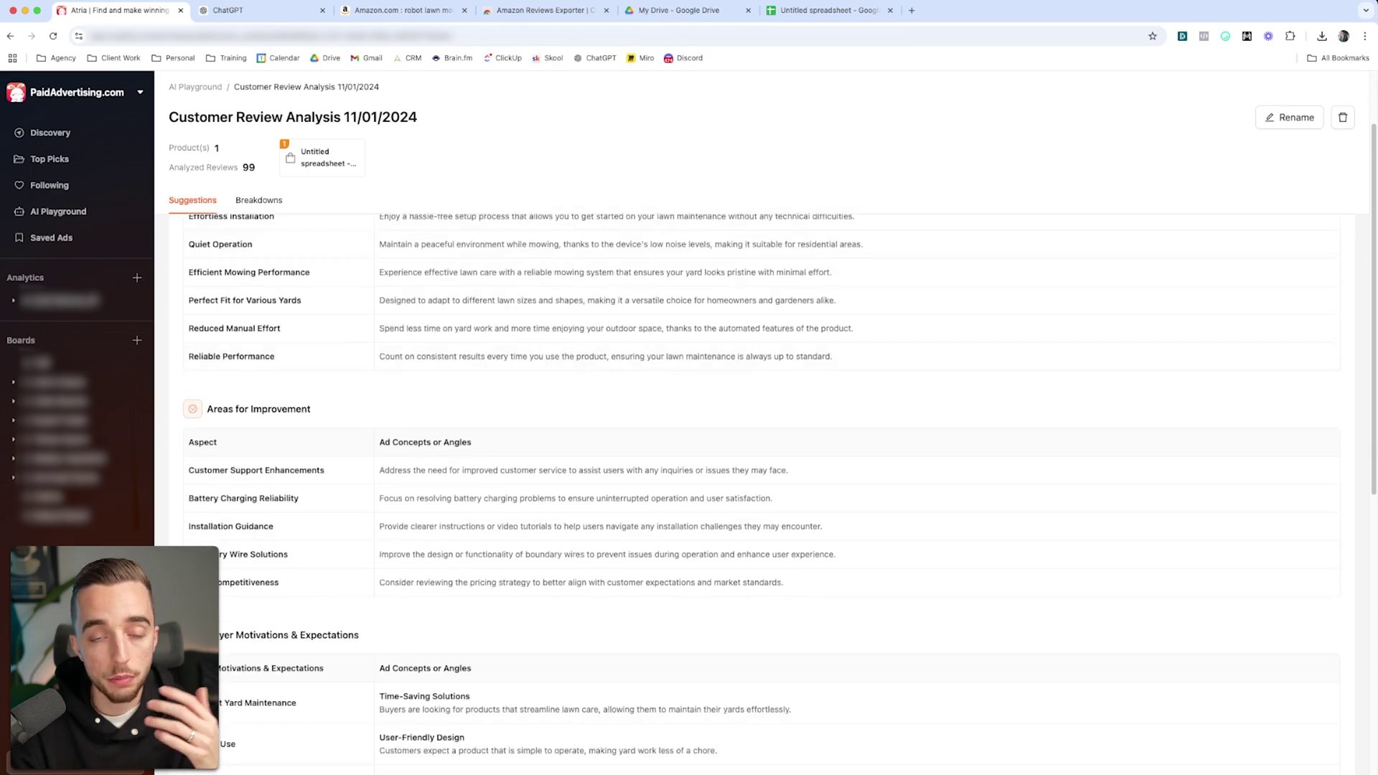
scroll(761, 488, down, 8)
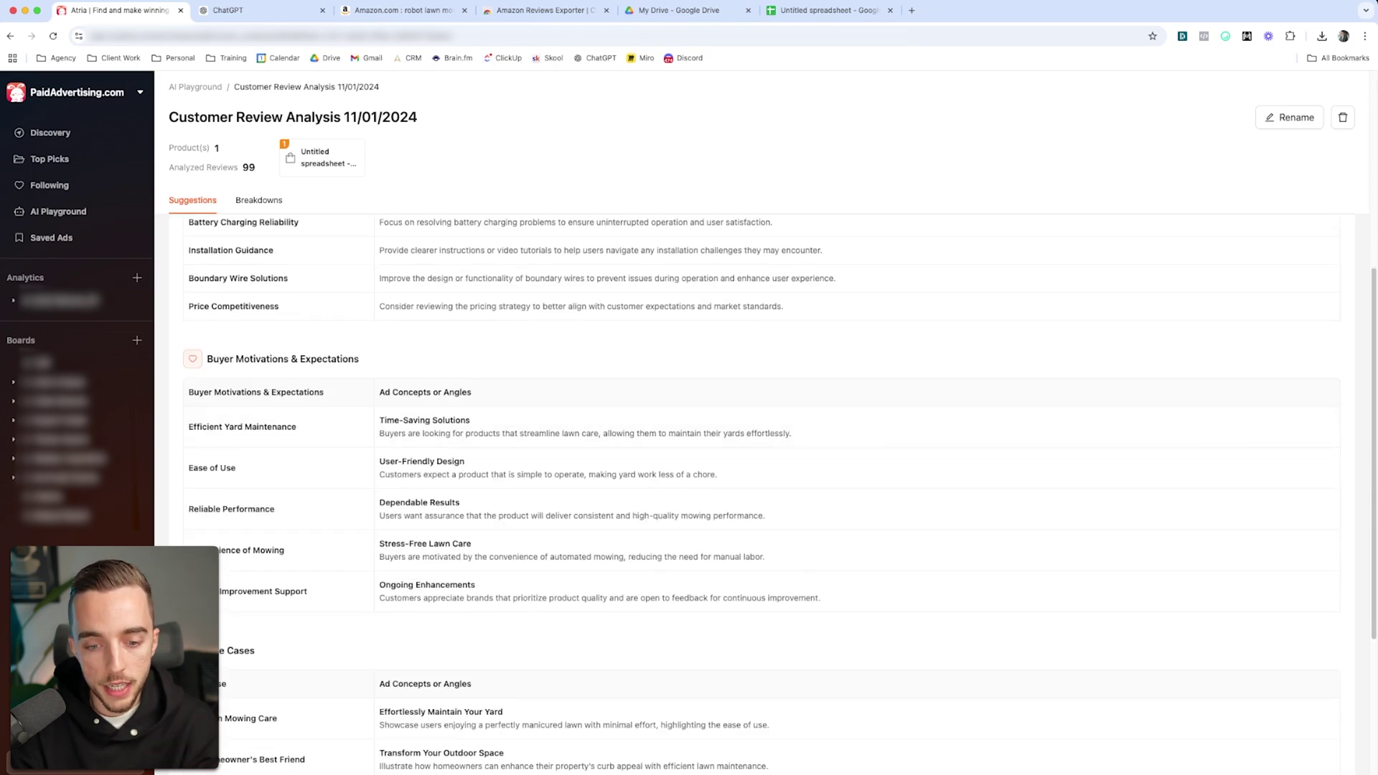
scroll(761, 488, down, 8)
scroll(761, 488, up, 15)
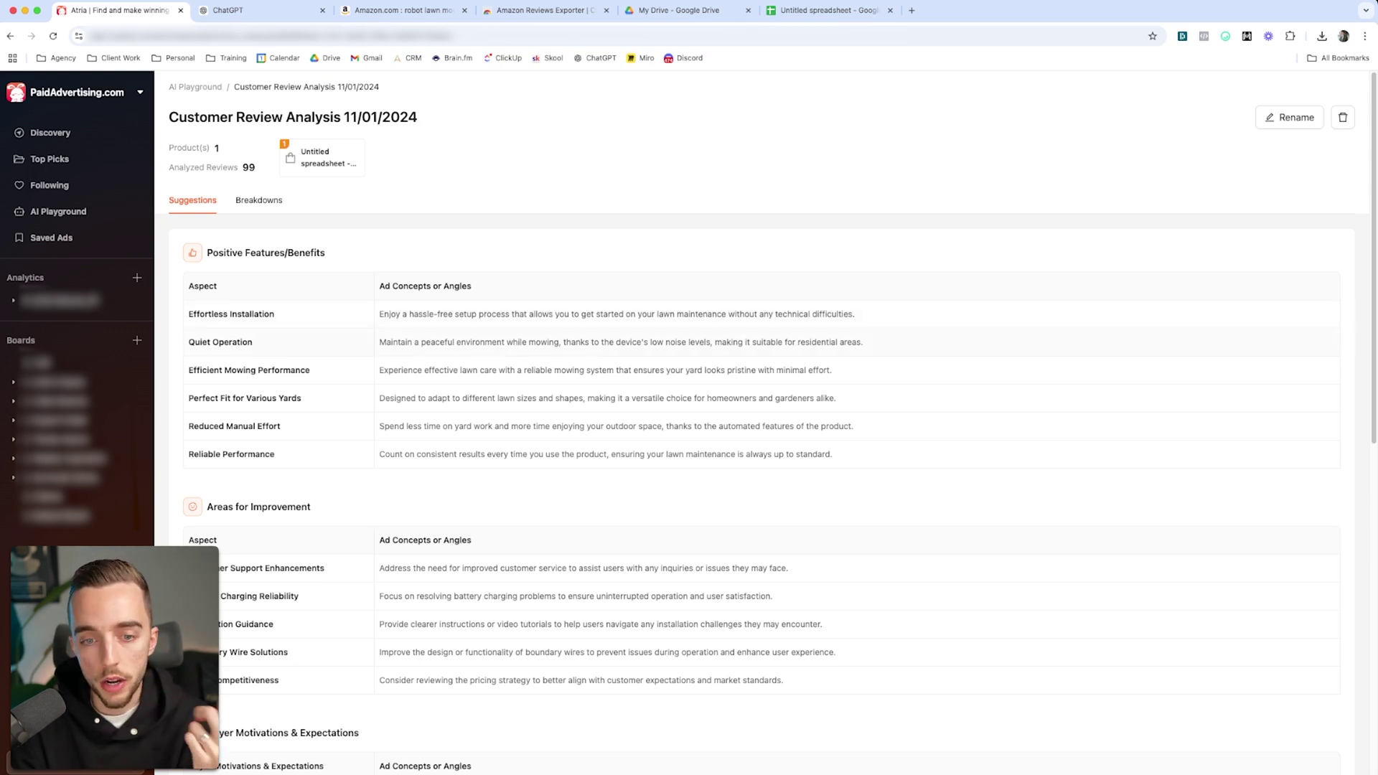
Examine the Positive Features/Benefits table, highlighting Quiet Operation, Reliable Performance and the ad concept for Effortless Installation
drag(194, 342, 253, 342)
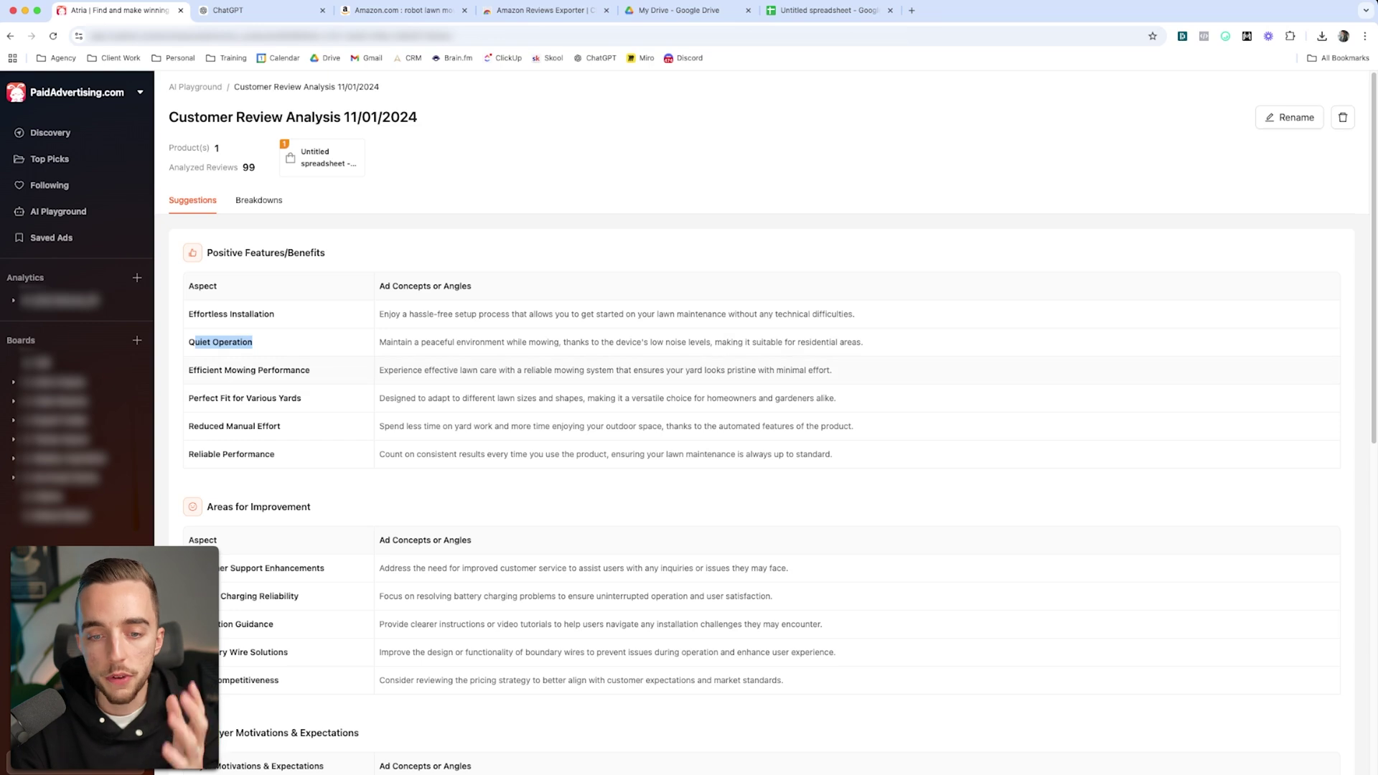
scroll(774, 424, down, 1)
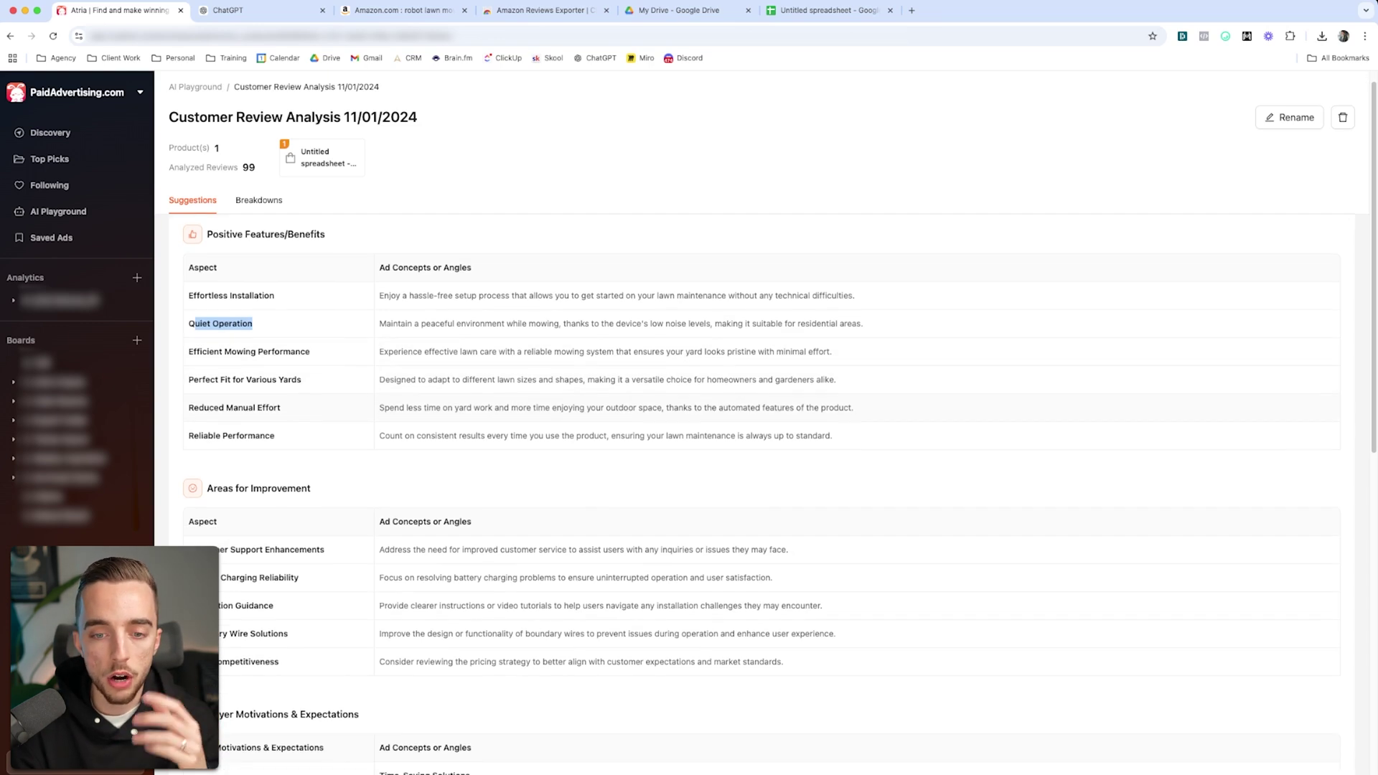
drag(204, 435, 275, 436)
click(276, 435)
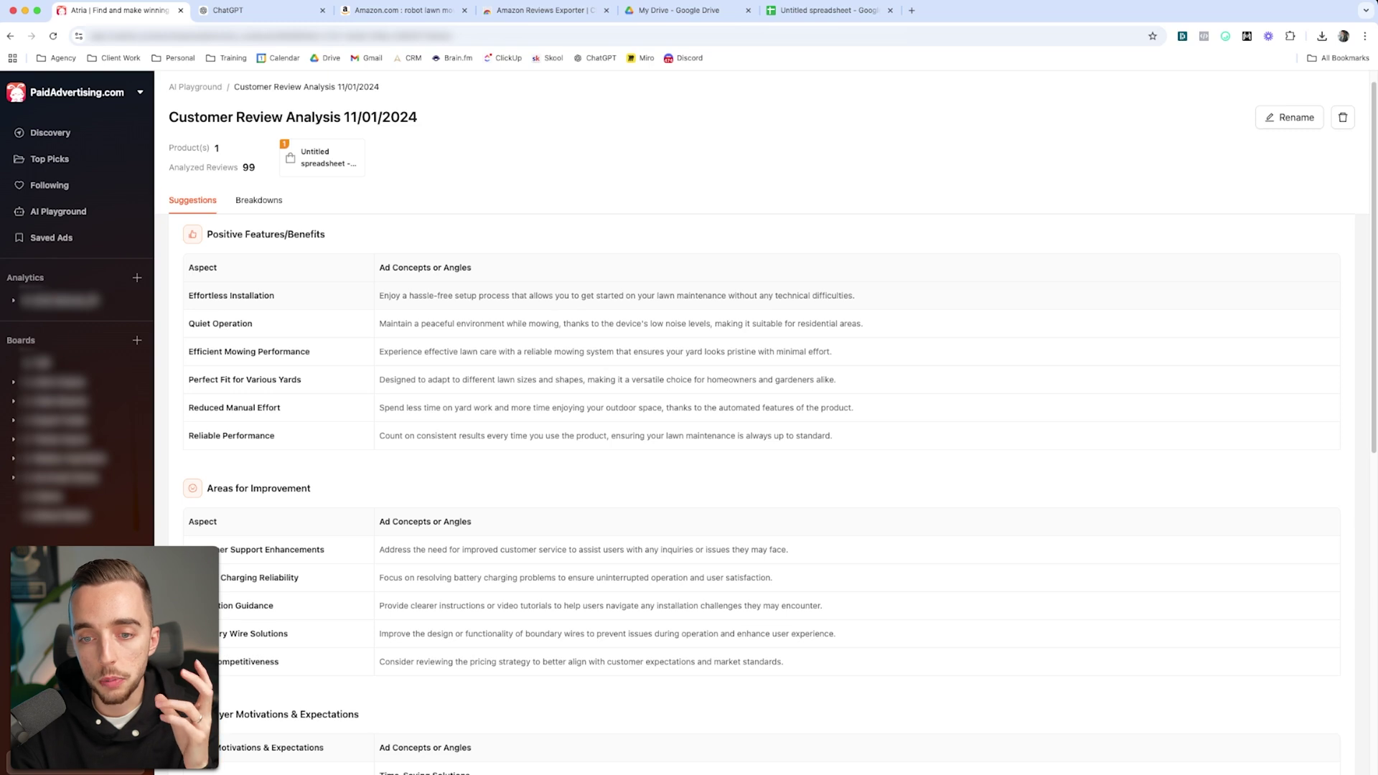
drag(379, 295, 855, 296)
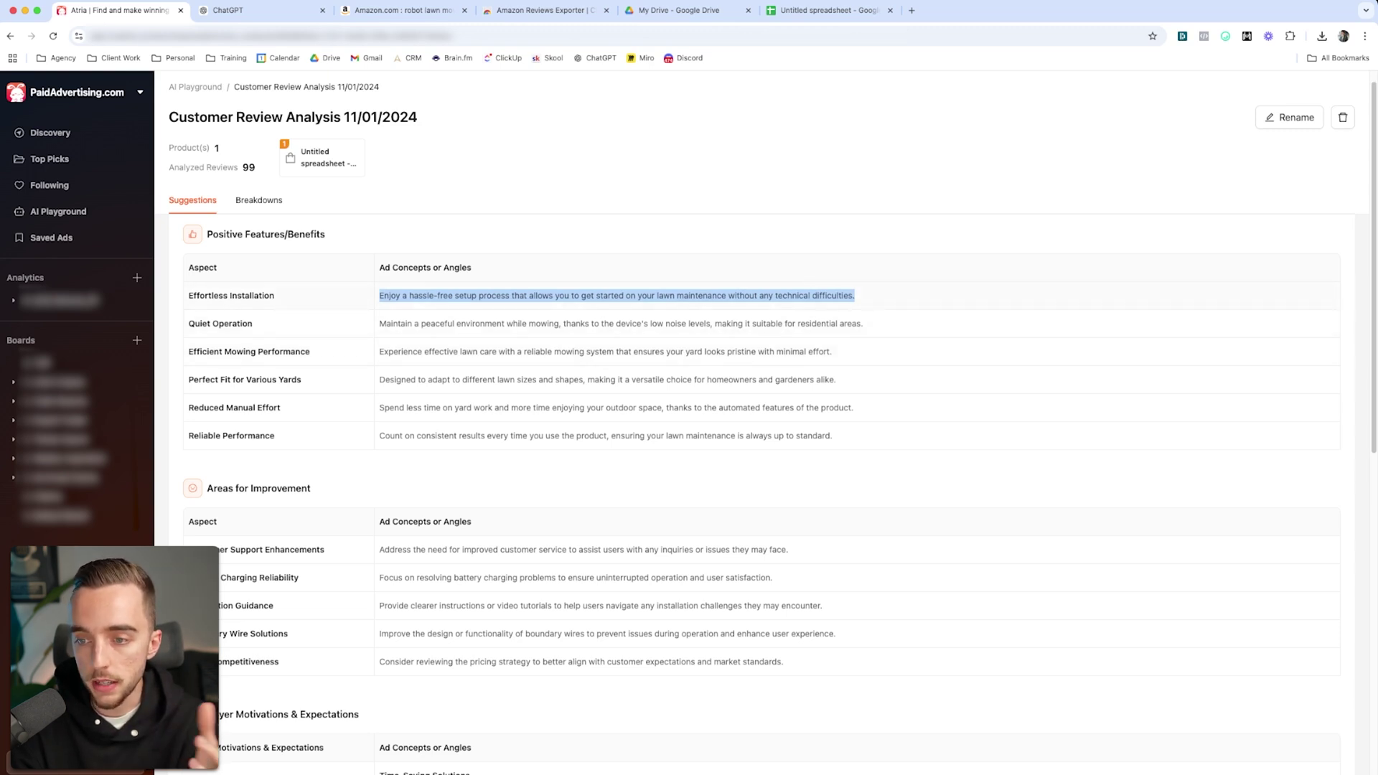
Review the Areas for Improvement table and highlight its ad concepts, from Customer Support Enhancements through Price Competitiveness
scroll(761, 474, down, 3)
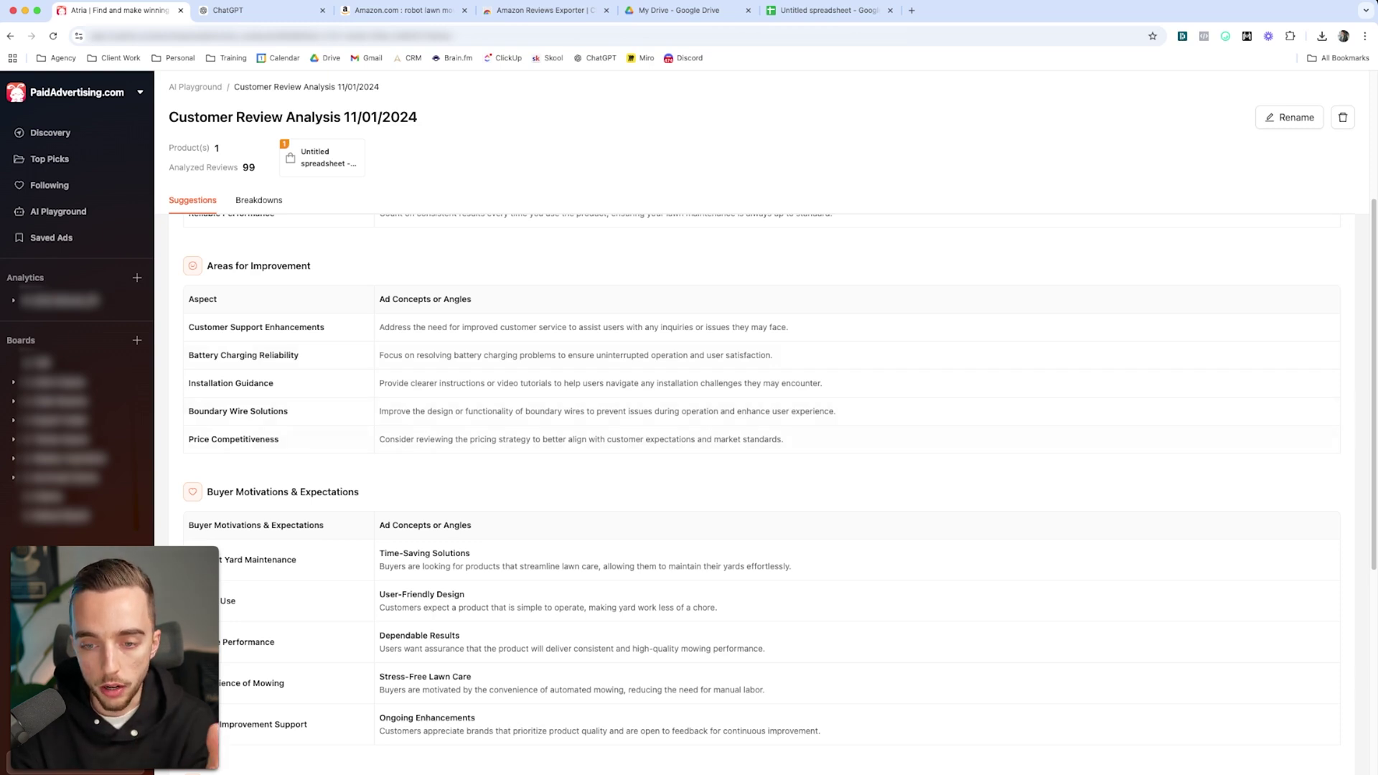
mouse_move(383, 327)
mouse_down()
mouse_move(823, 383)
mouse_move(784, 439)
mouse_move(384, 327)
mouse_up()
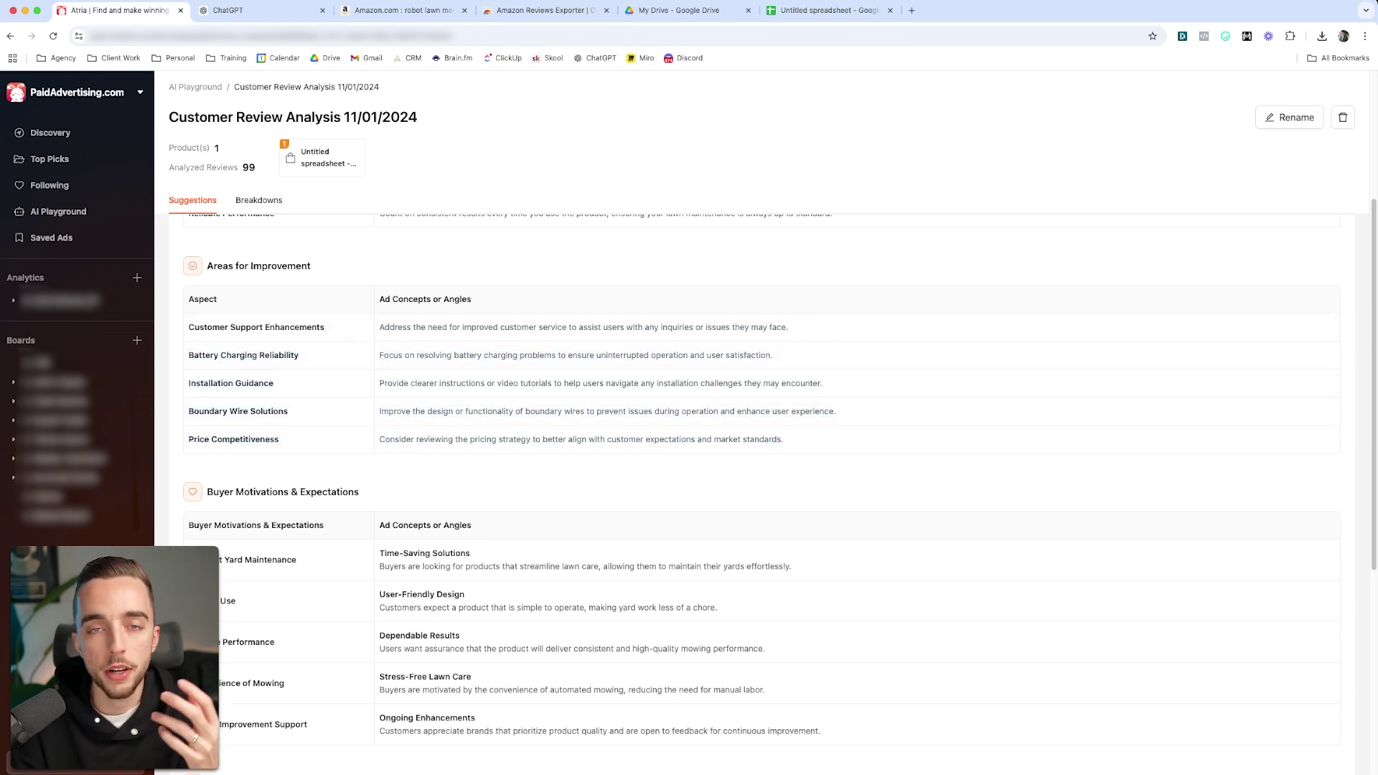
drag(783, 440, 379, 327)
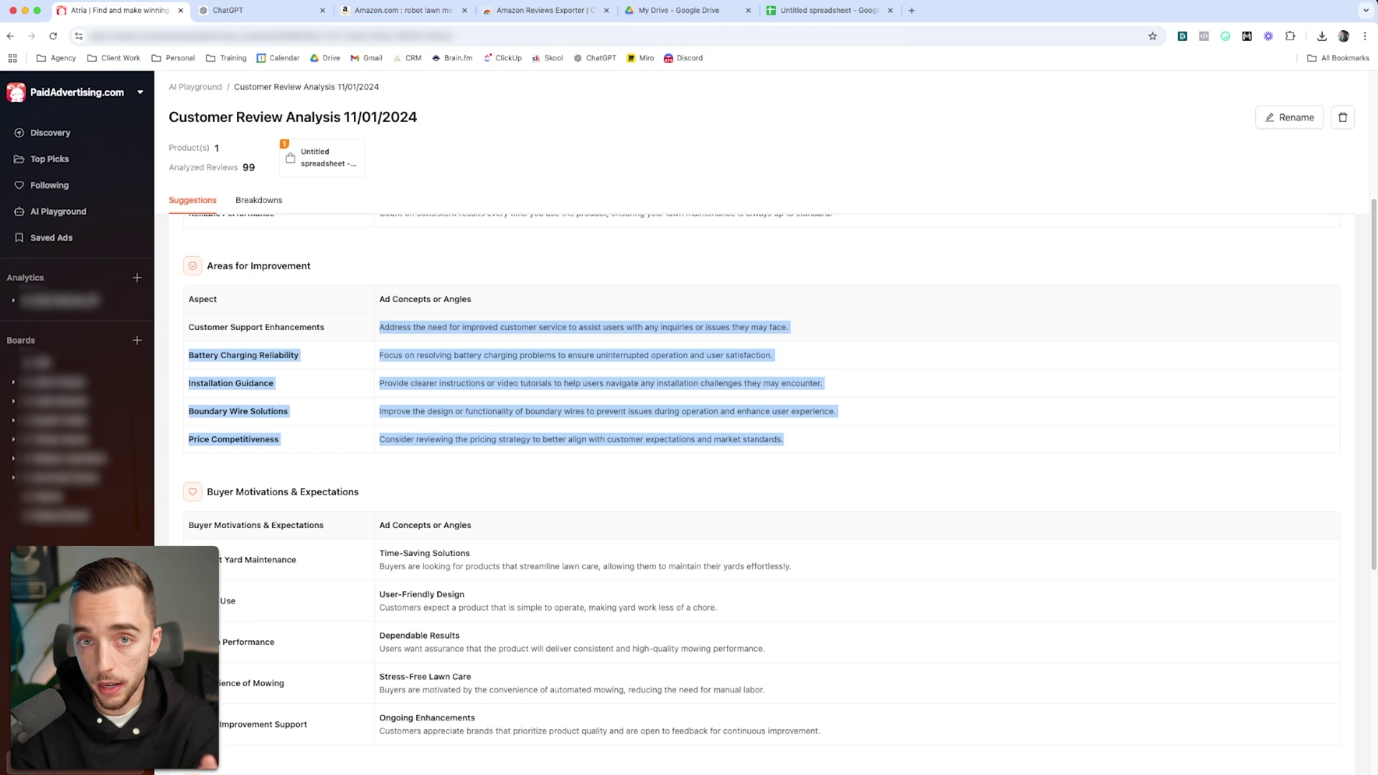
Read the Buyer Motivations & Expectations and Use Cases tables, and examine the Customer Sentiment keywords in the analysis Breakdowns
scroll(761, 495, down, 3)
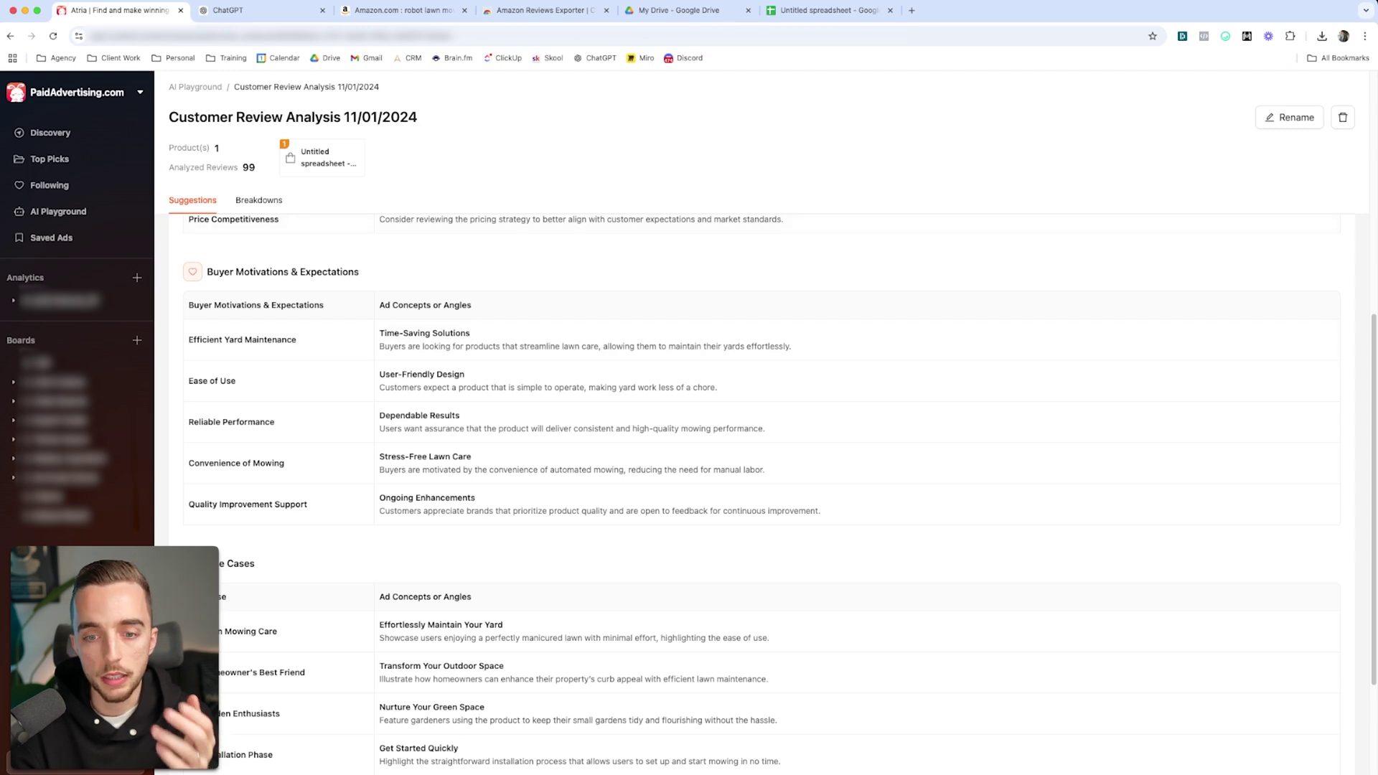
scroll(761, 495, down, 3)
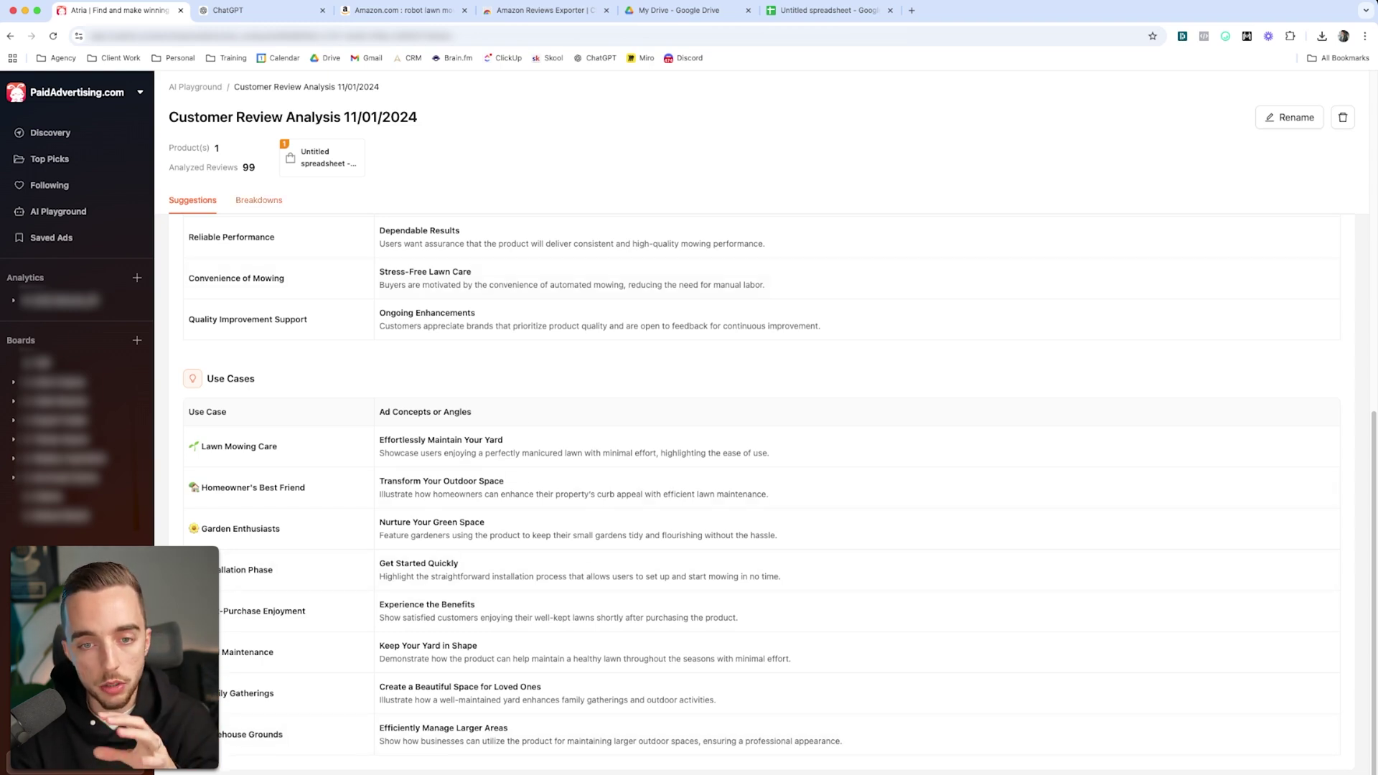
click(259, 200)
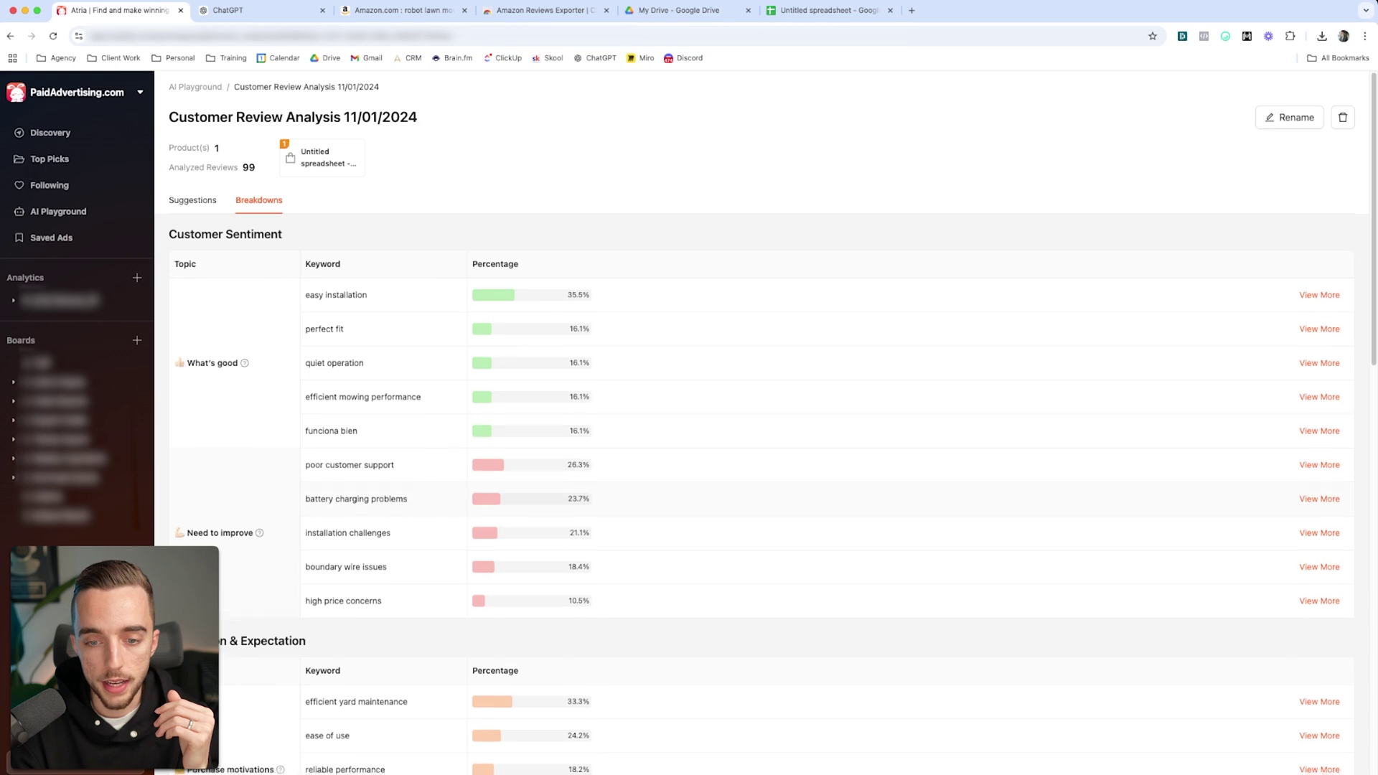
scroll(773, 495, down, 1)
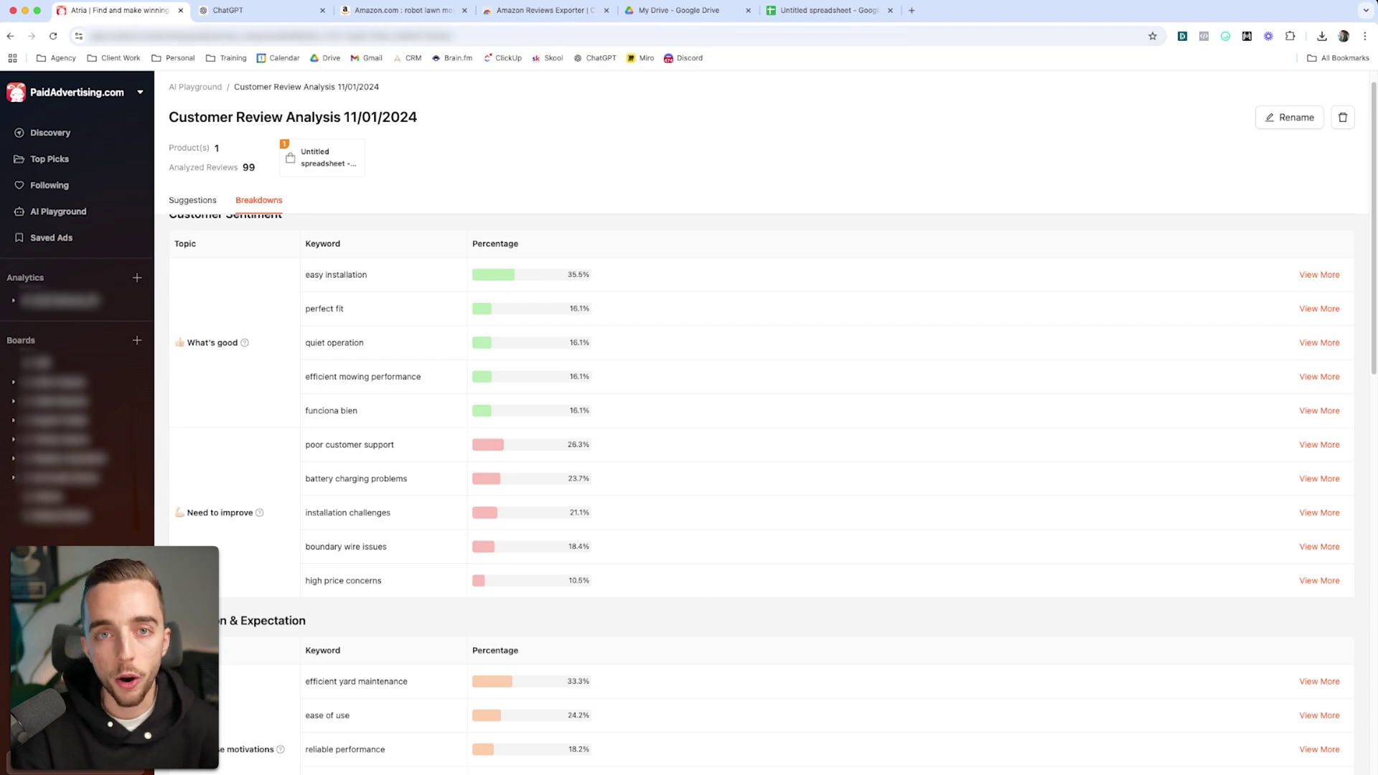
Search the web for "phantombuster" in a new browser tab and open the PhantomBuster website
click(911, 10)
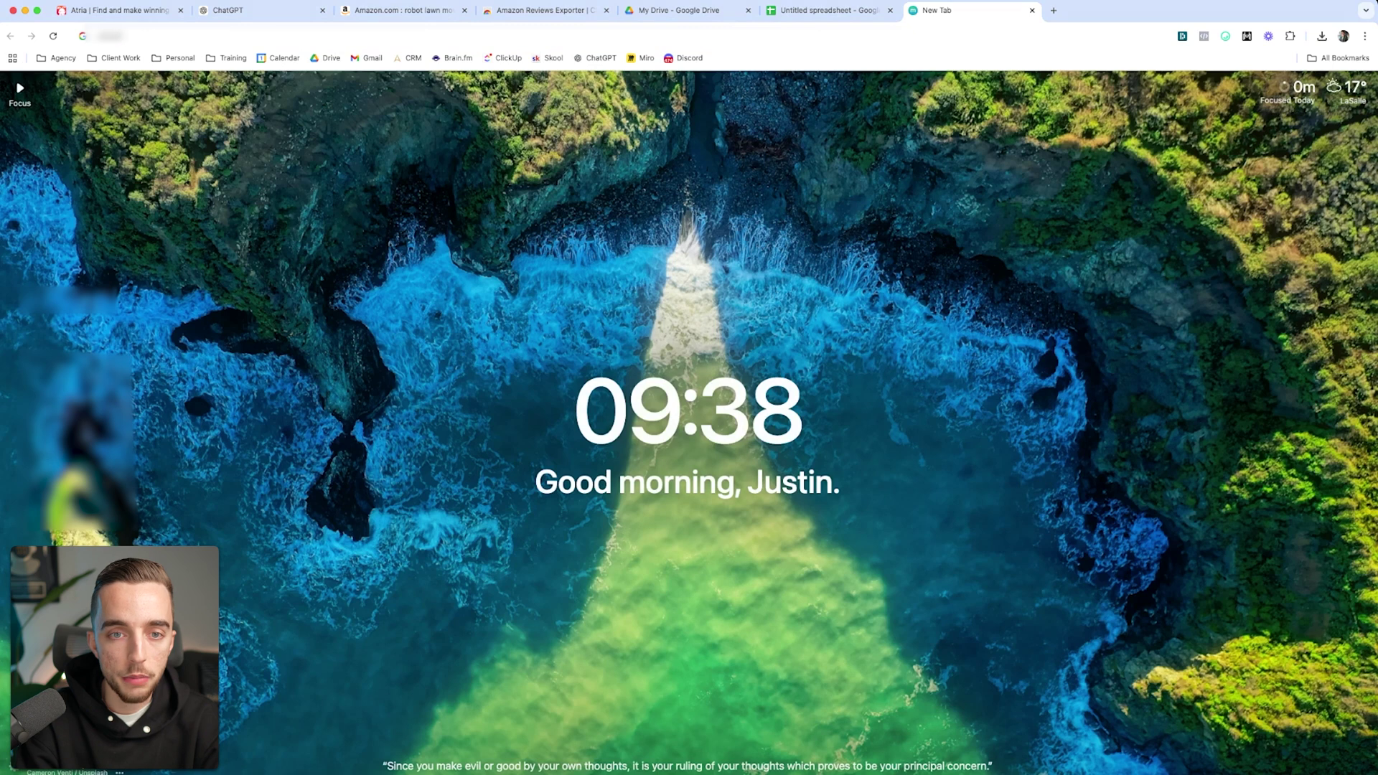
key(Return)
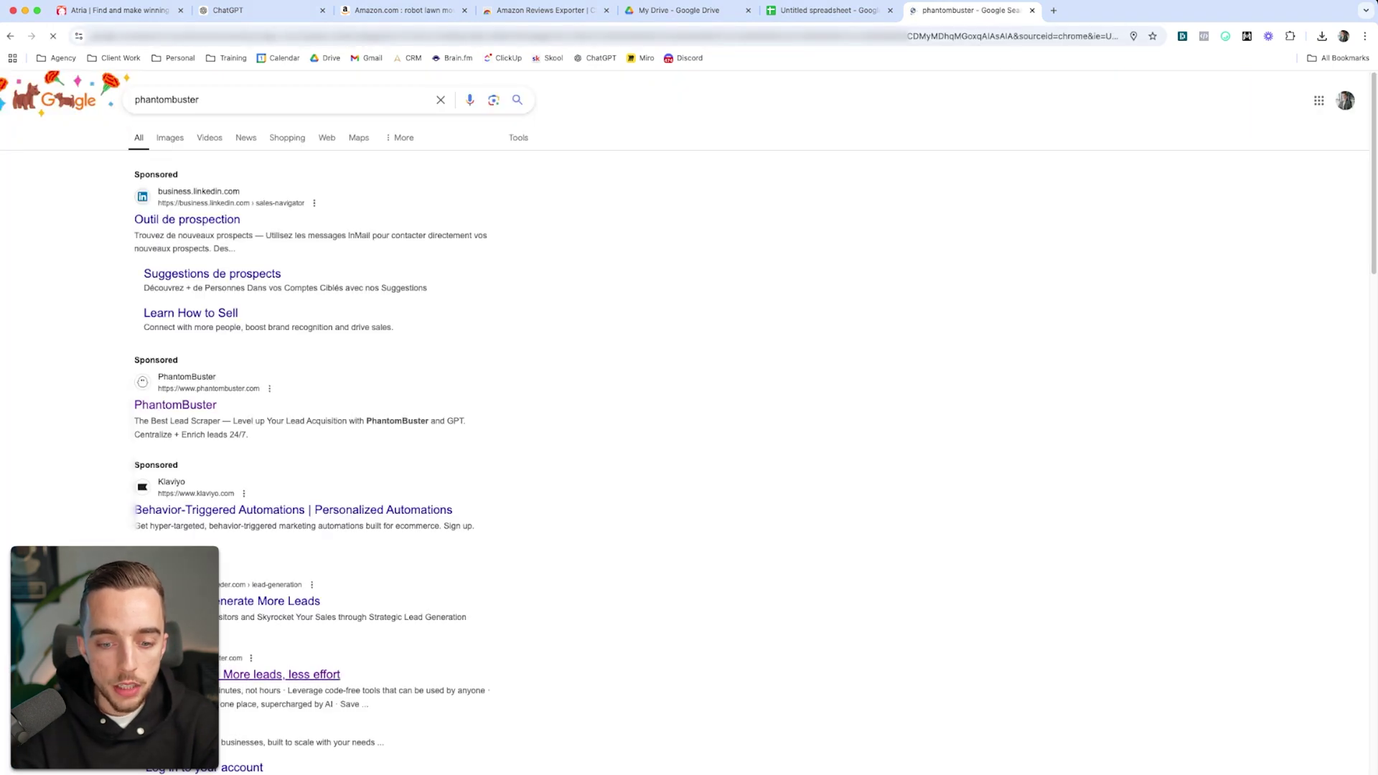
click(301, 674)
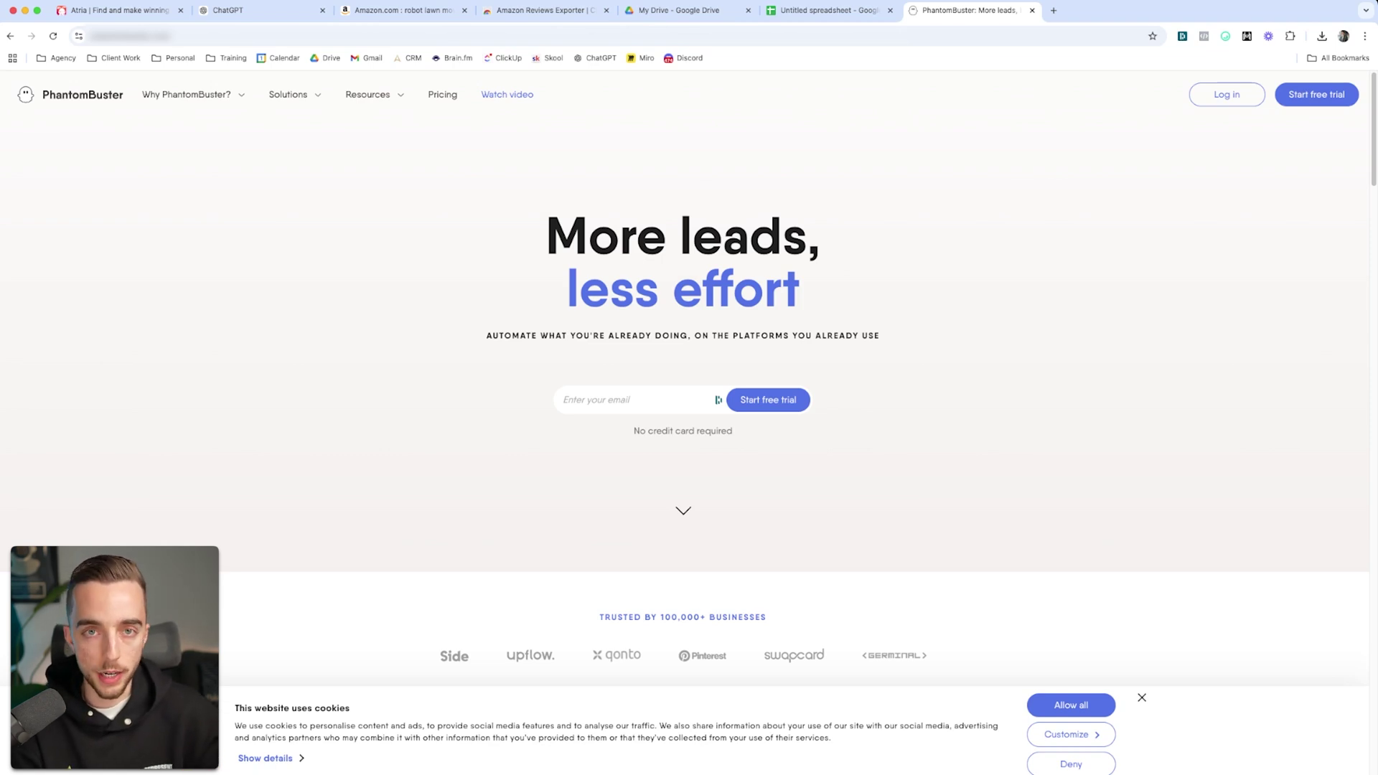
Review the Motivation & Expectation breakdown in Atria and compare it with the Pain Points and Effective Purchase Prompts in ChatGPT
key(super+1)
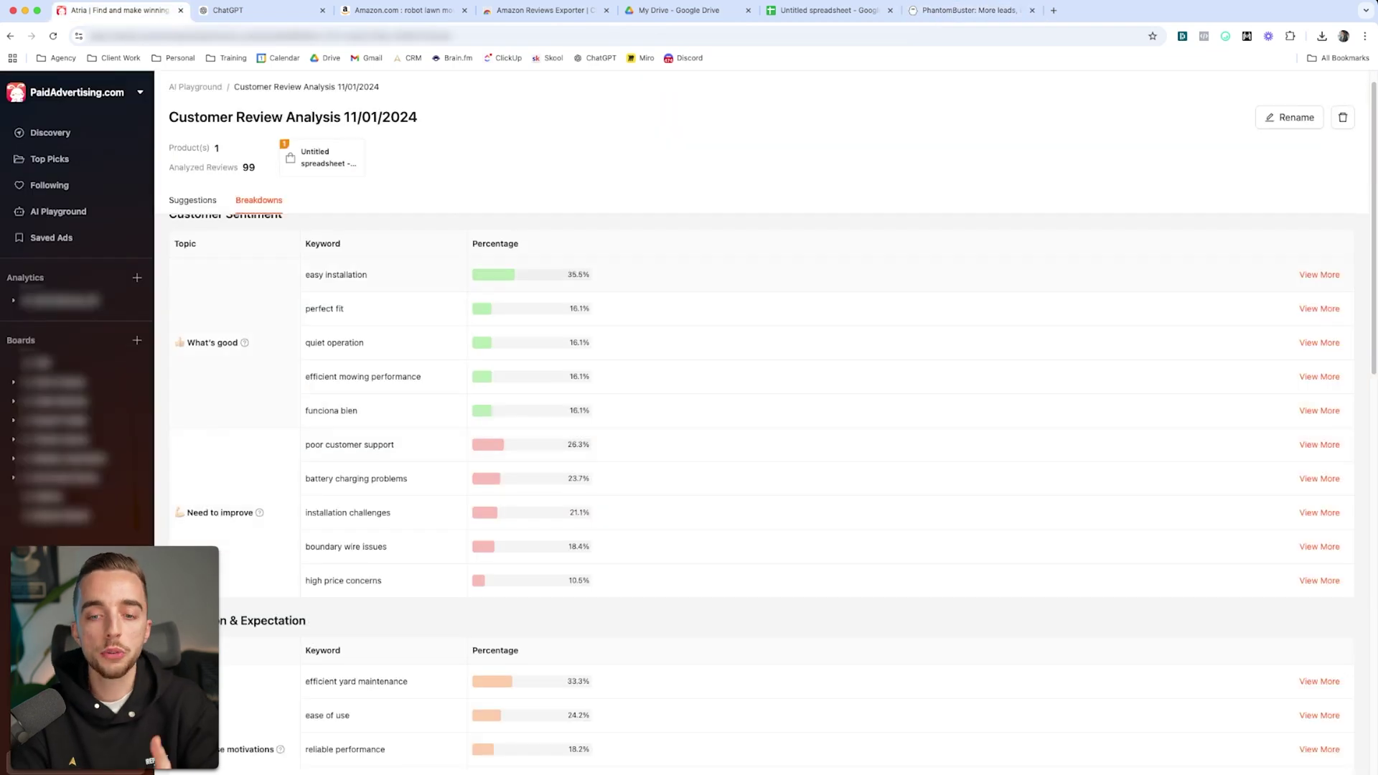
scroll(765, 495, down, 5)
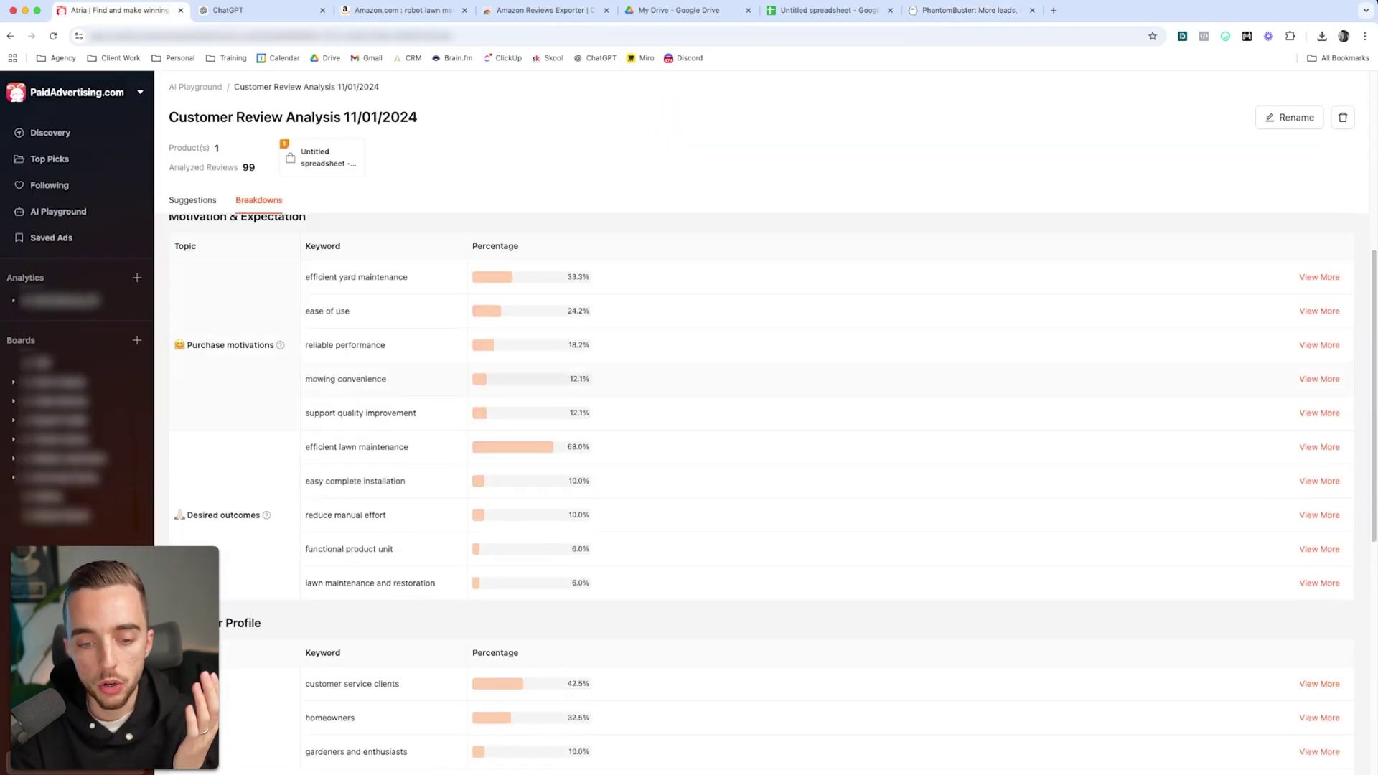
key(super+2)
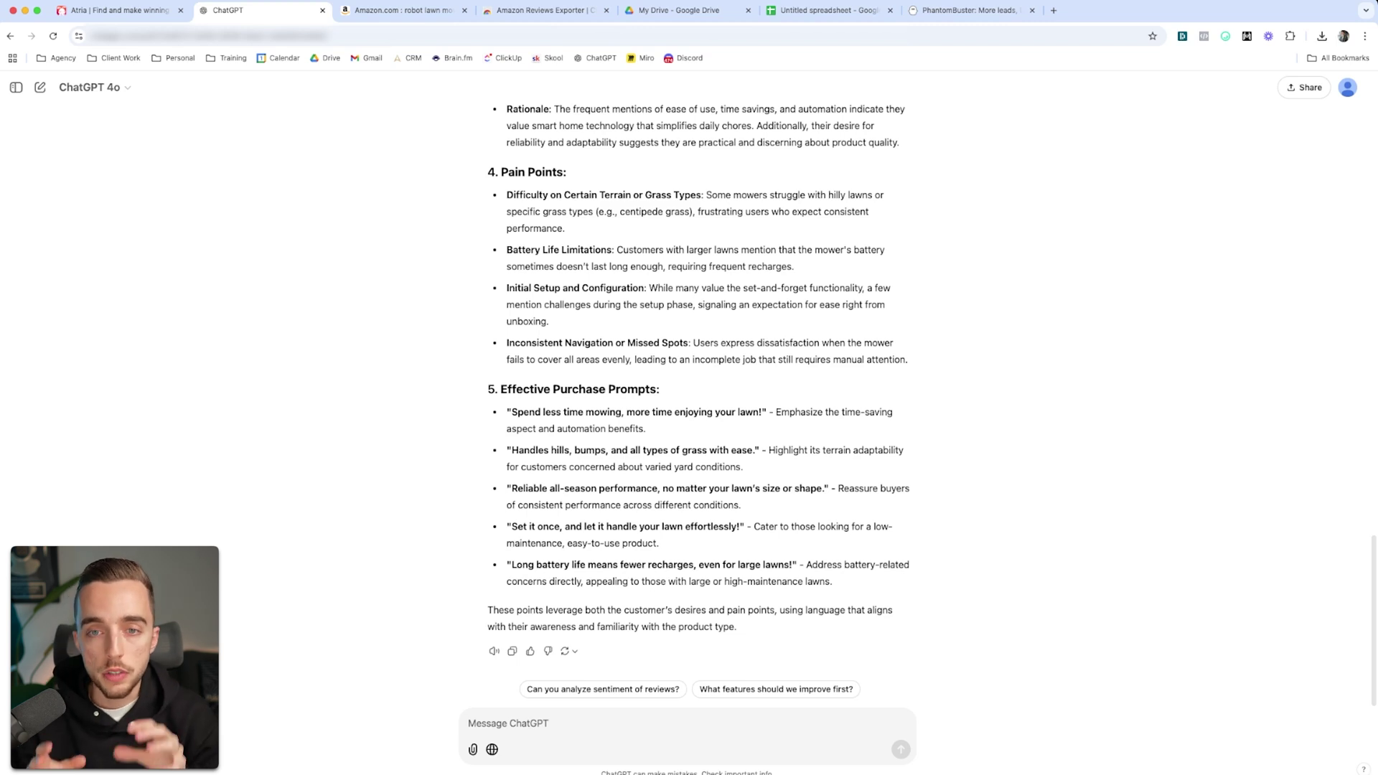
key(ctrl+shift+Tab)
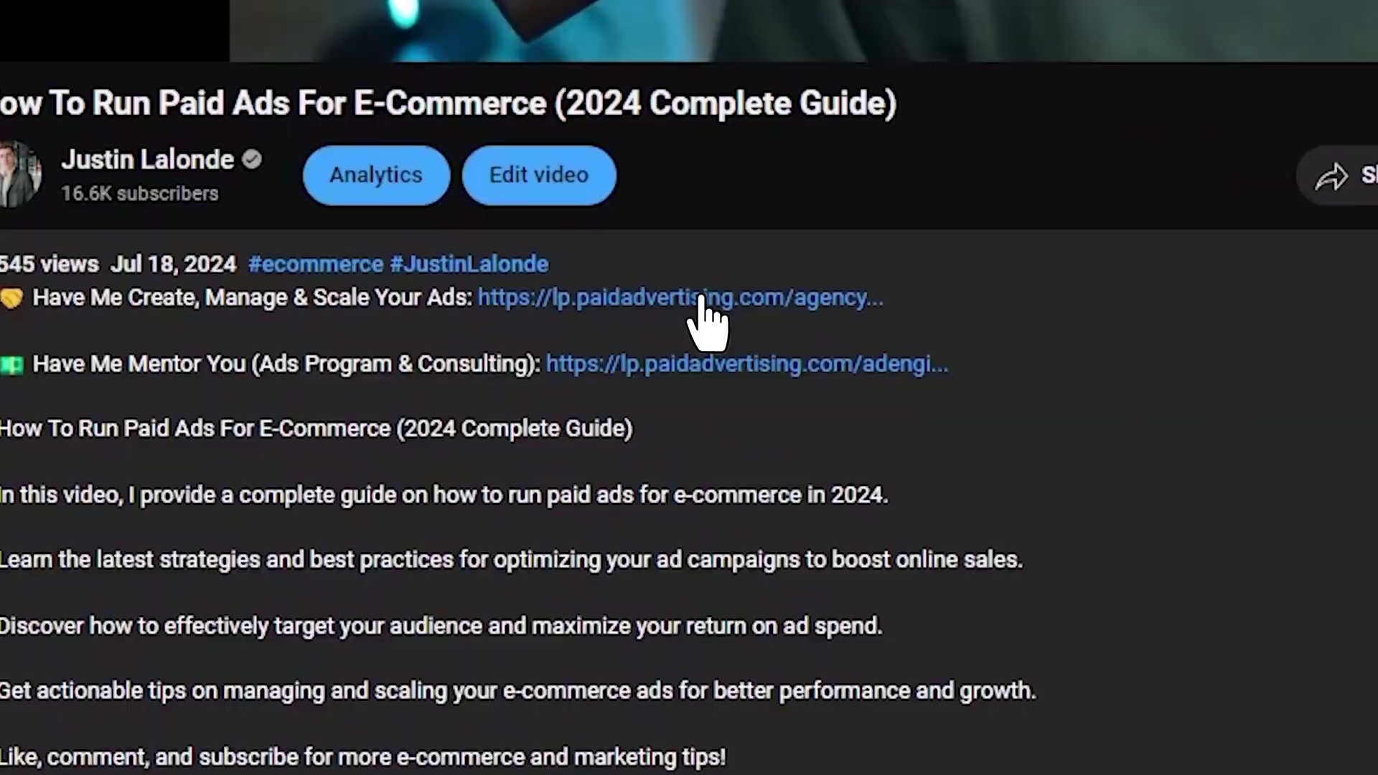
Open the agency landing page linked in the YouTube video description and start the application to display the demo call calendar
click(700, 300)
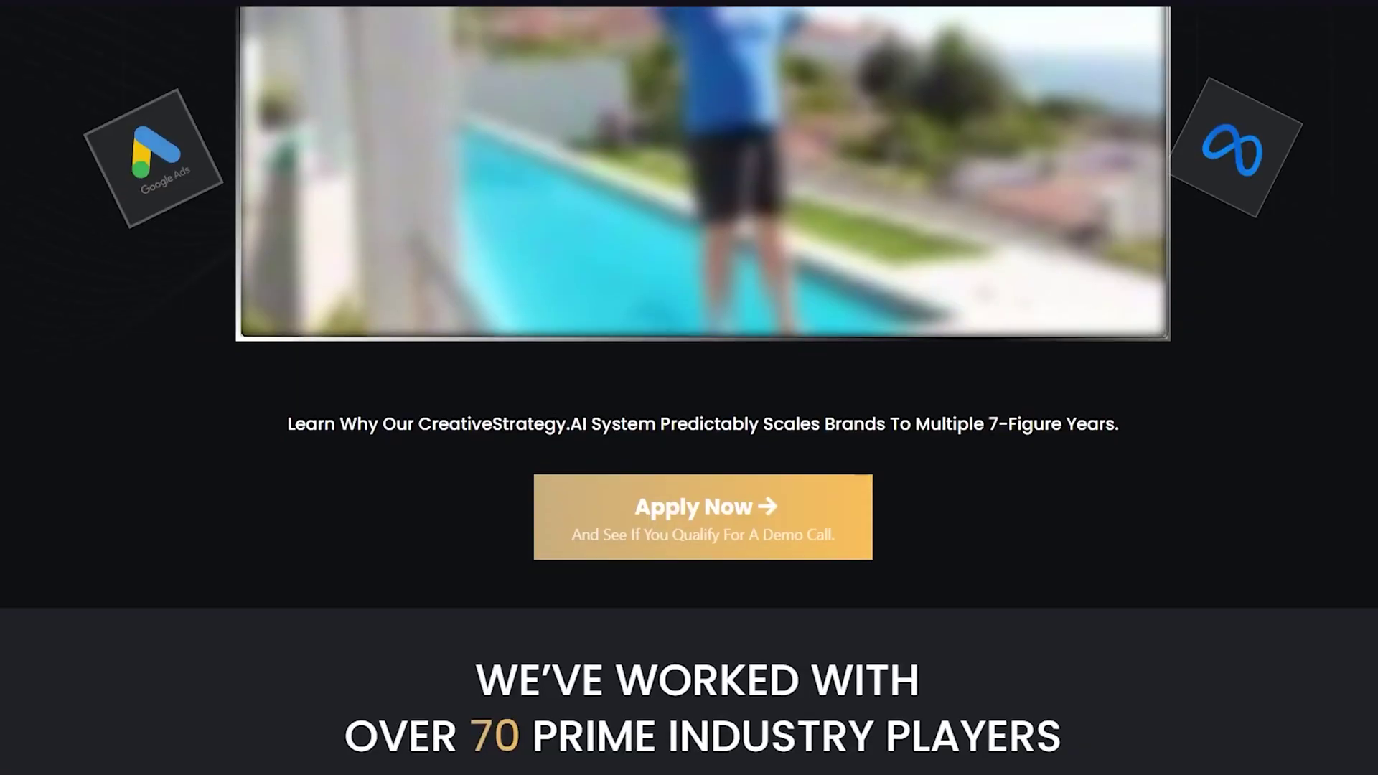
scroll(794, 591, down, 1)
click(794, 503)
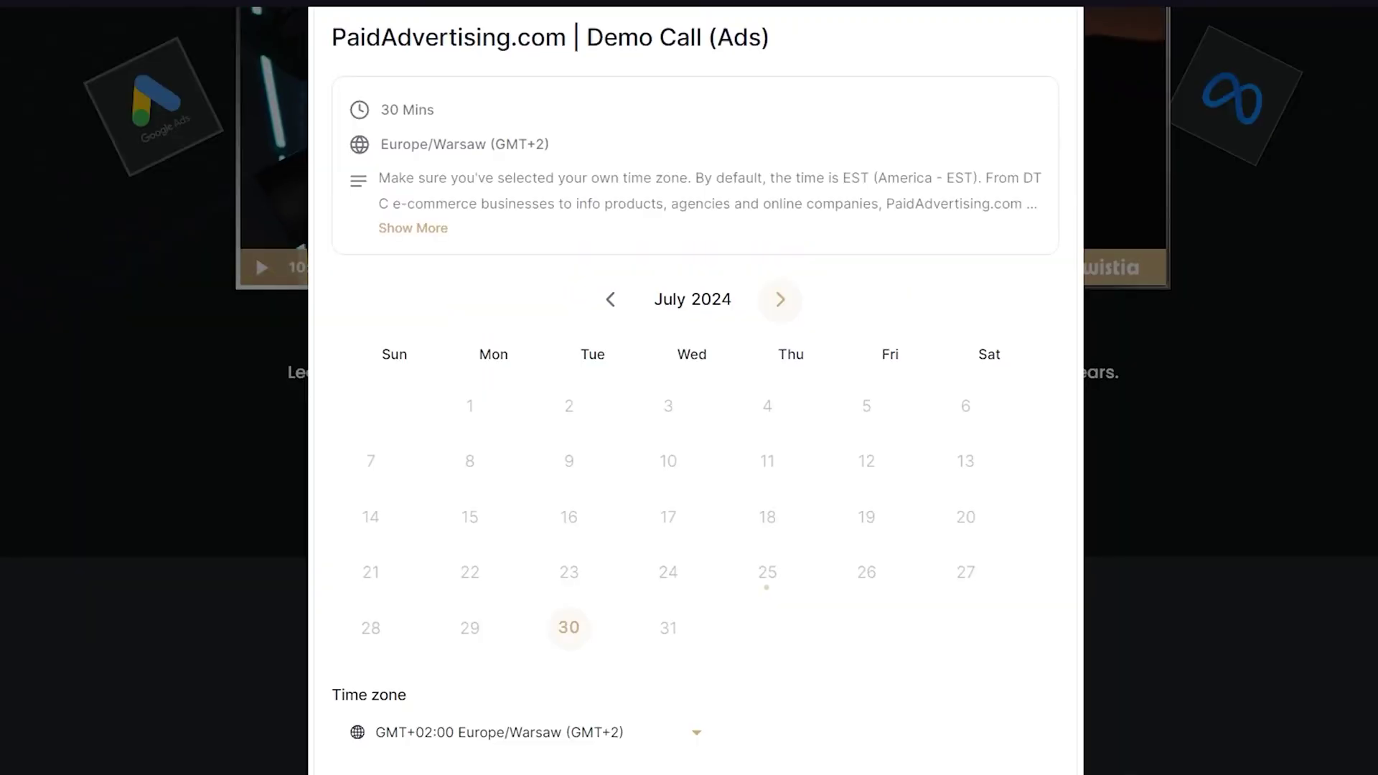